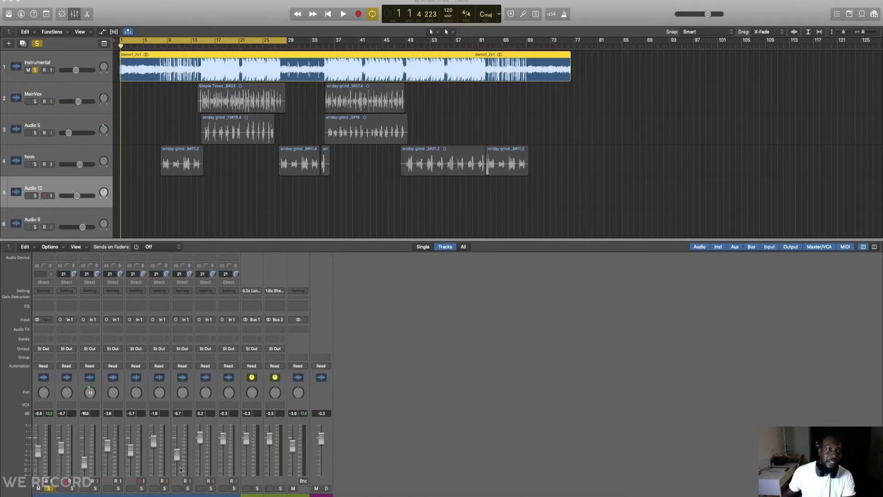
Step: Unsolo the Instrumental track and play the song from the start to hear all tracks before mixing
click(36, 70)
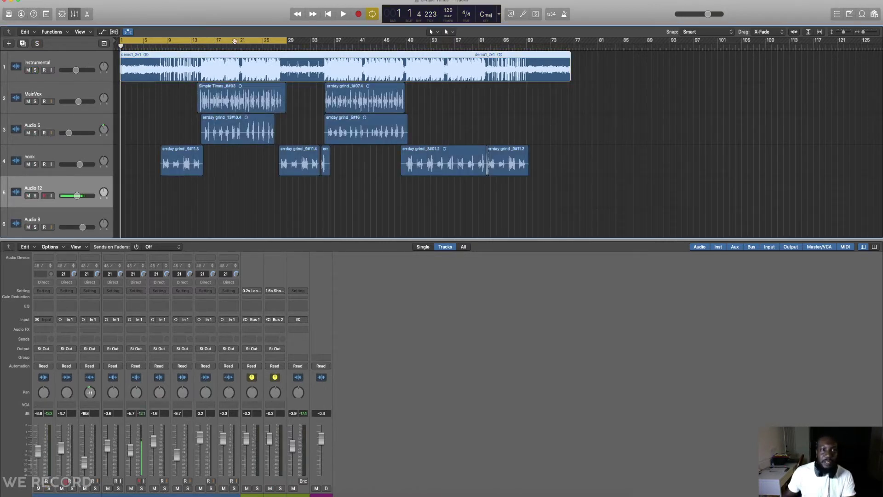
key(space)
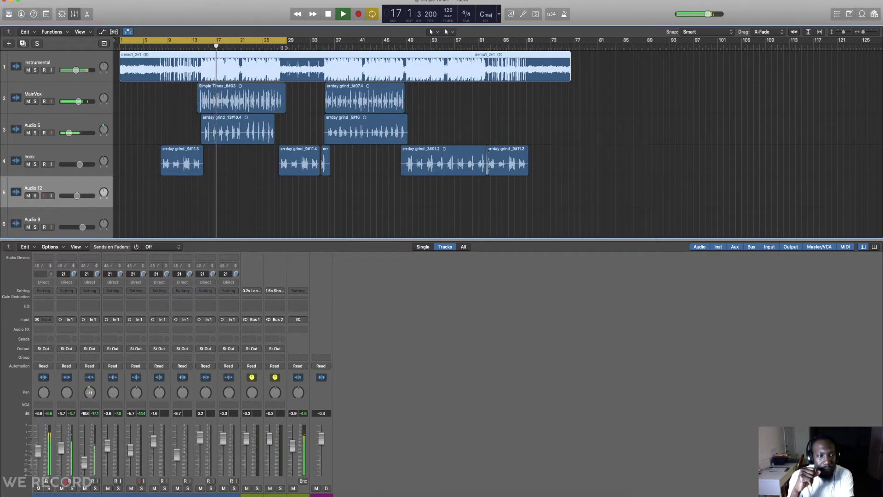
click(328, 14)
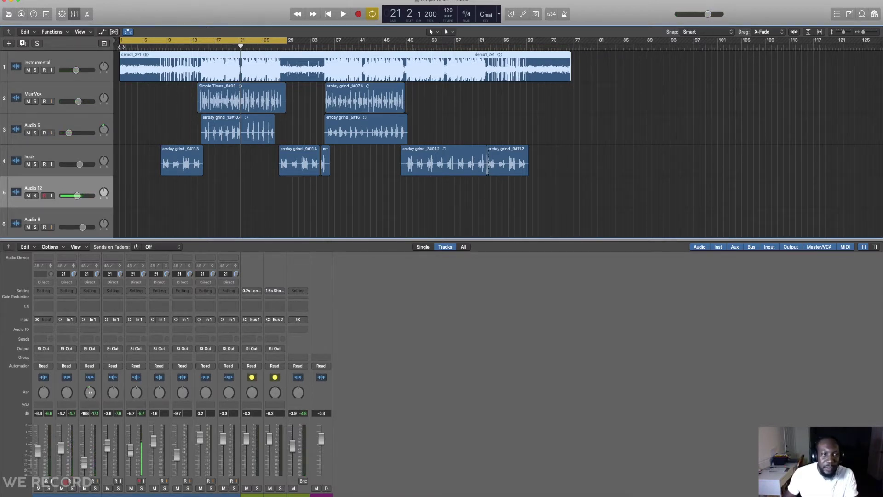
click(327, 15)
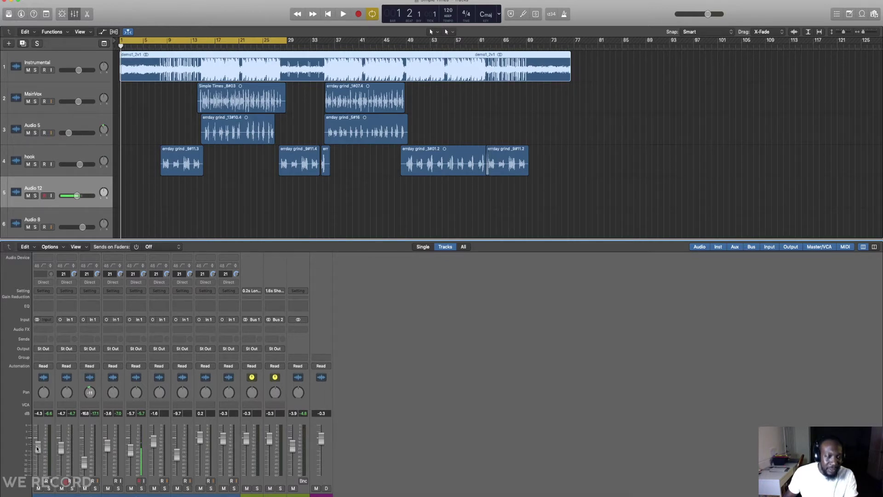
Step: Adjust the Instrumental track's level while auditioning the intro, settling at about -3.8 dB
drag(38, 449, 37, 443)
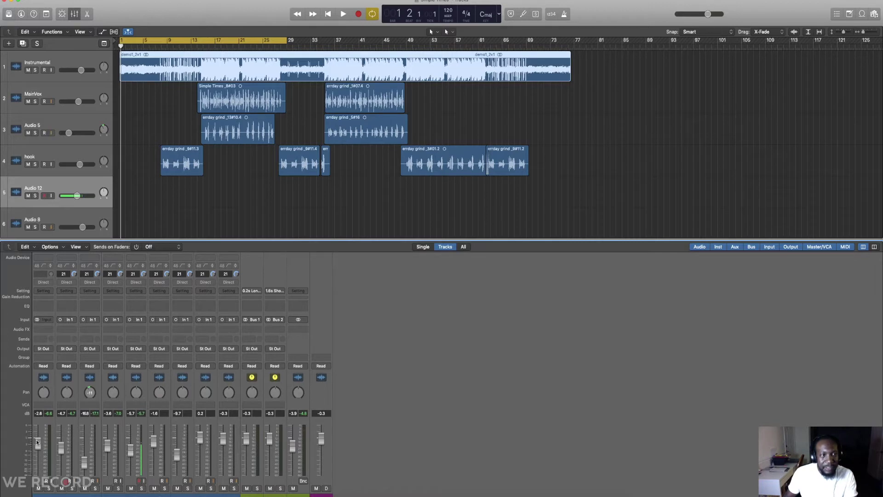
key(space)
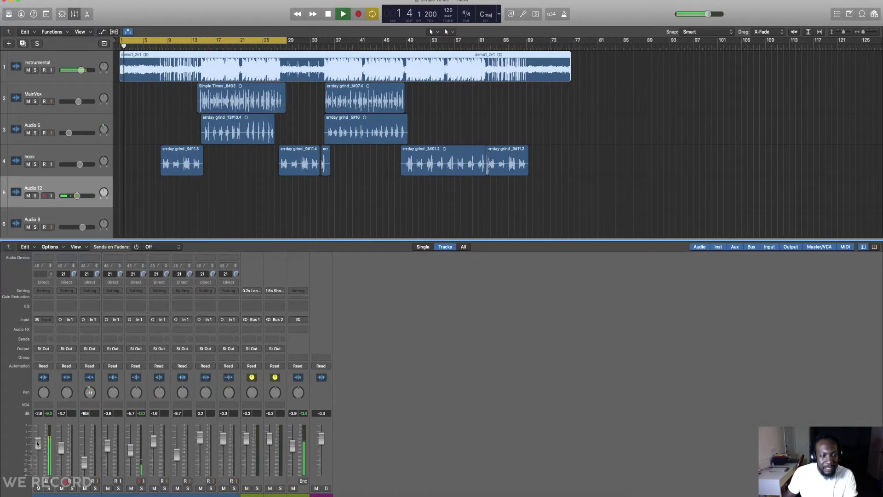
drag(38, 444, 39, 456)
key(space)
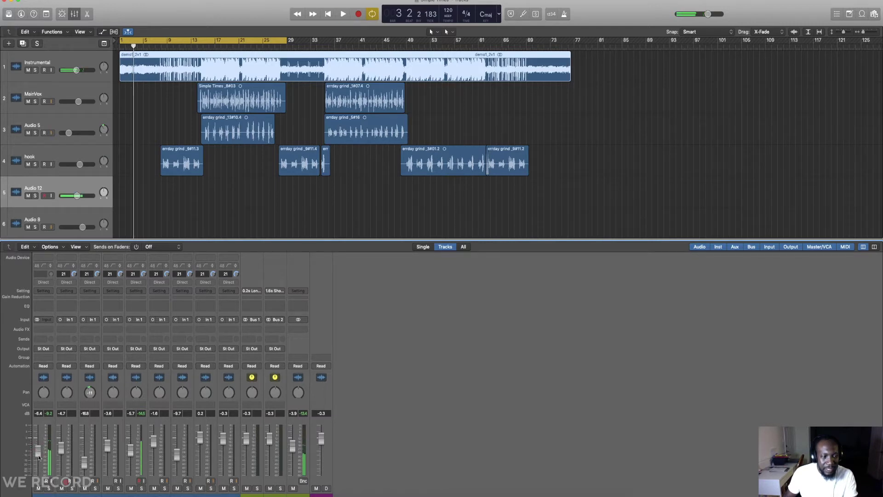
key(Return)
key(space)
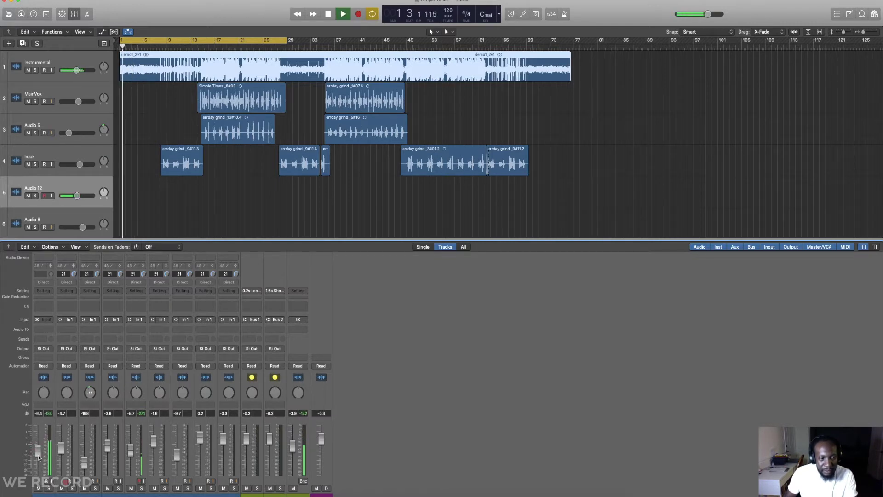
drag(40, 455, 39, 450)
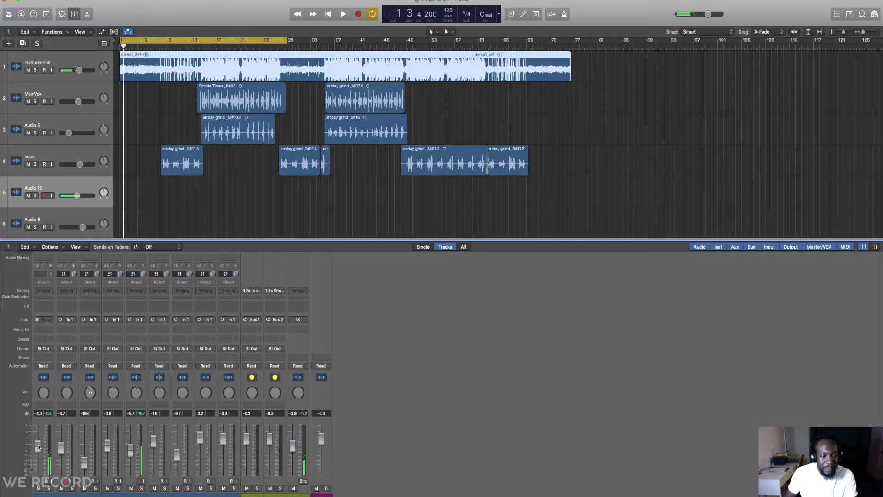
key(space)
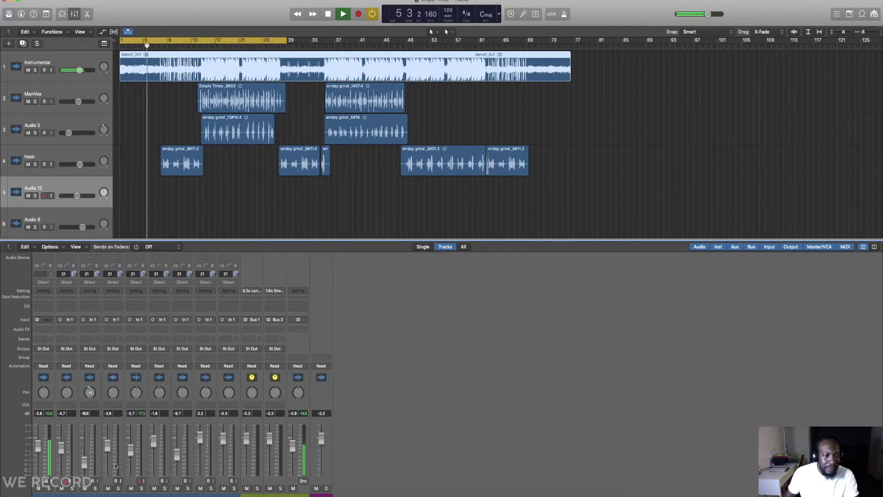
Step: Raise the MainVox level to about -2.3 dB and the hook level to about -1.2 dB during playback
drag(61, 448, 64, 441)
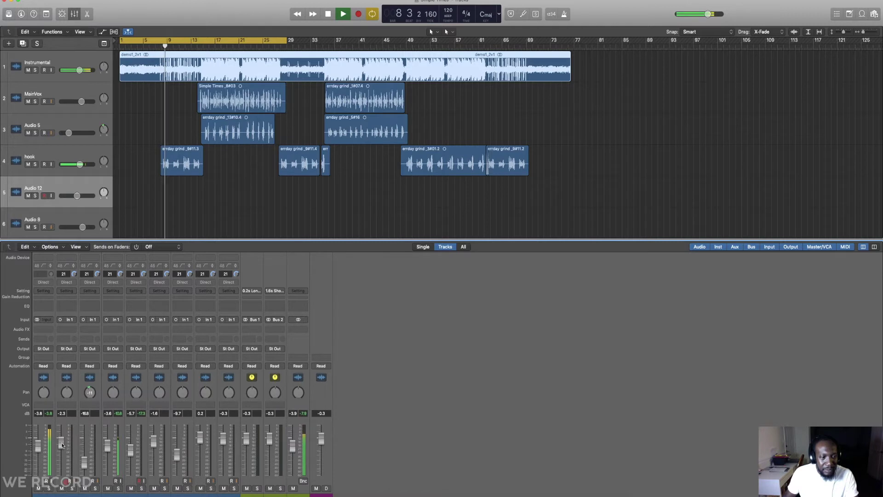
drag(107, 446, 106, 439)
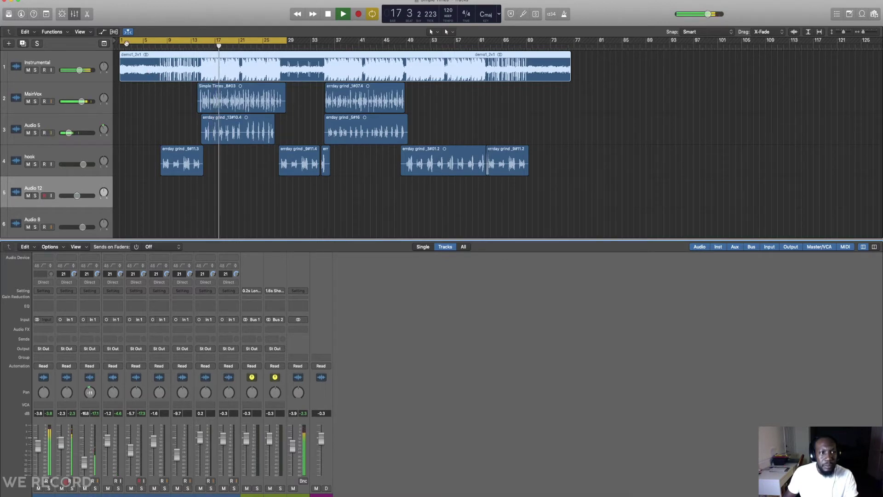
Step: Stop playback and move the start of the cycle range to about bar 14, where the first MainVox region begins
key(space)
drag(121, 43, 198, 43)
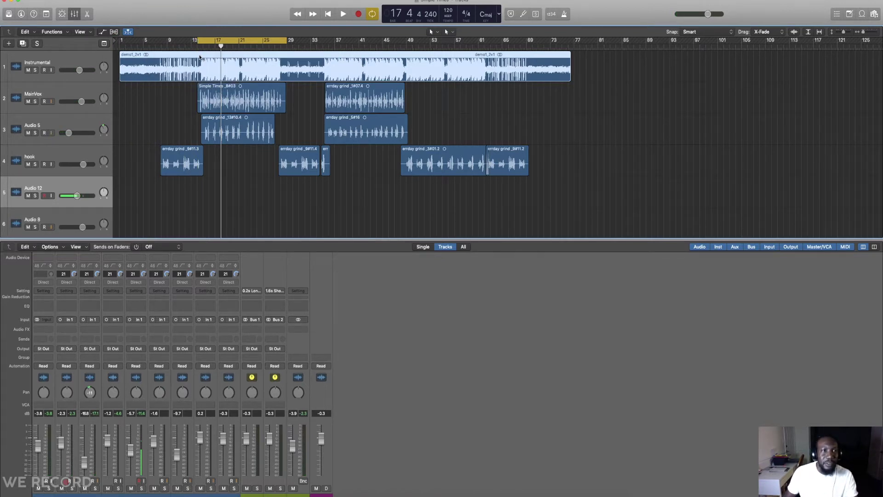
Step: Turn off input monitoring on the MainVox track and lower its level to about -5.8 dB
click(62, 97)
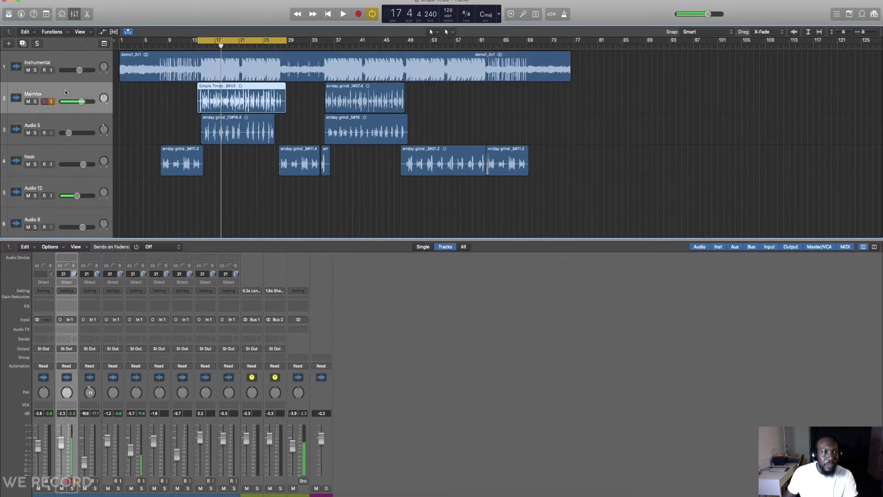
click(51, 101)
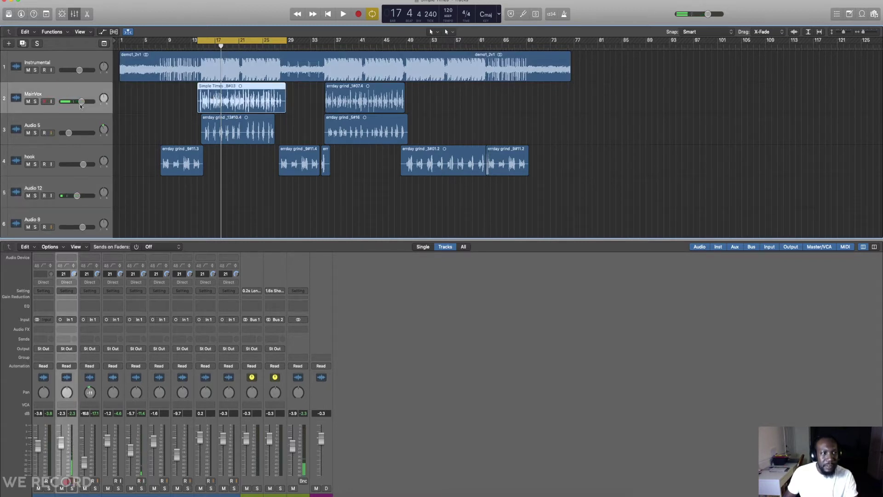
drag(82, 101, 76, 103)
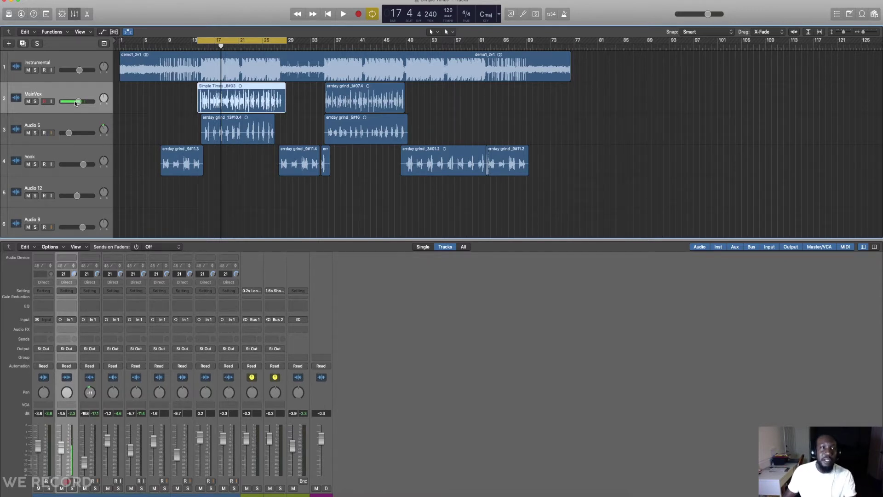
drag(79, 101, 77, 101)
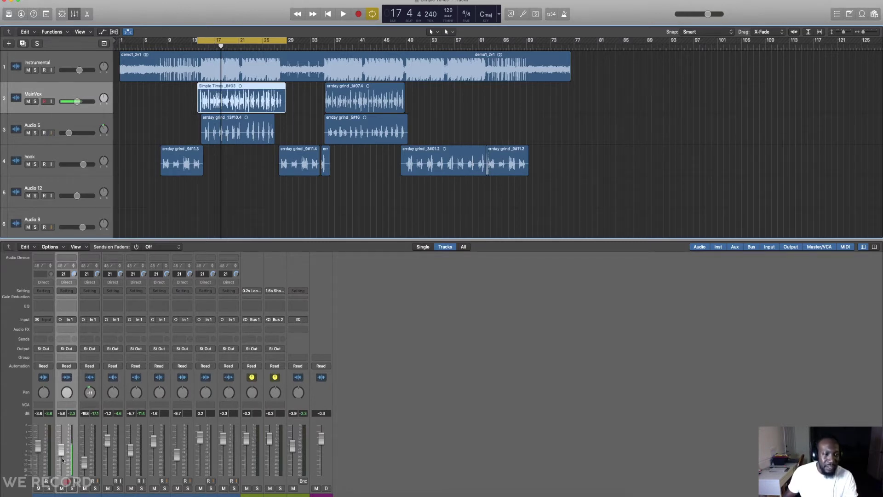
click(68, 481)
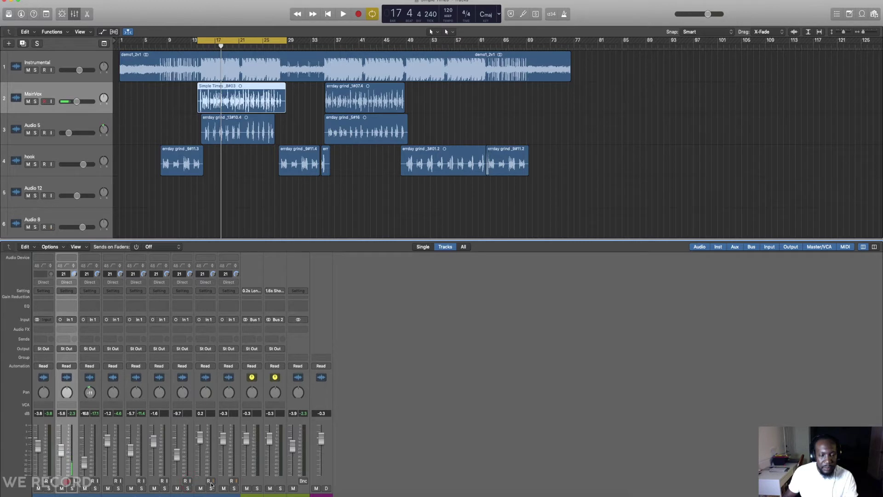
Step: Add a Channel EQ to the MainVox track and play the cycled section to view the vocal's frequency spectrum
click(69, 306)
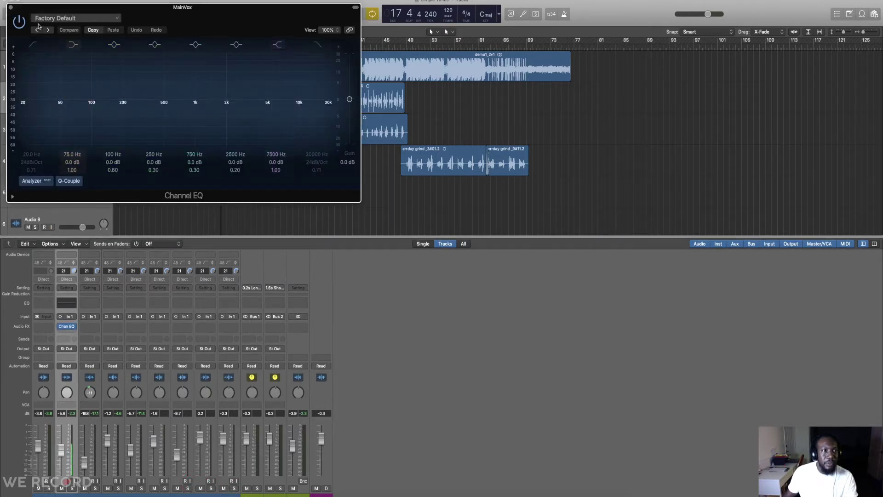
drag(112, 12, 247, 71)
key(space)
key(space)
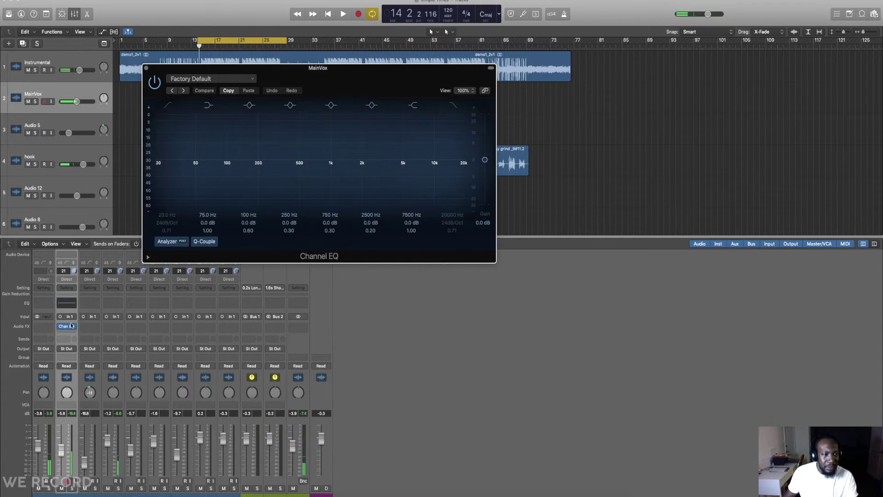
key(space)
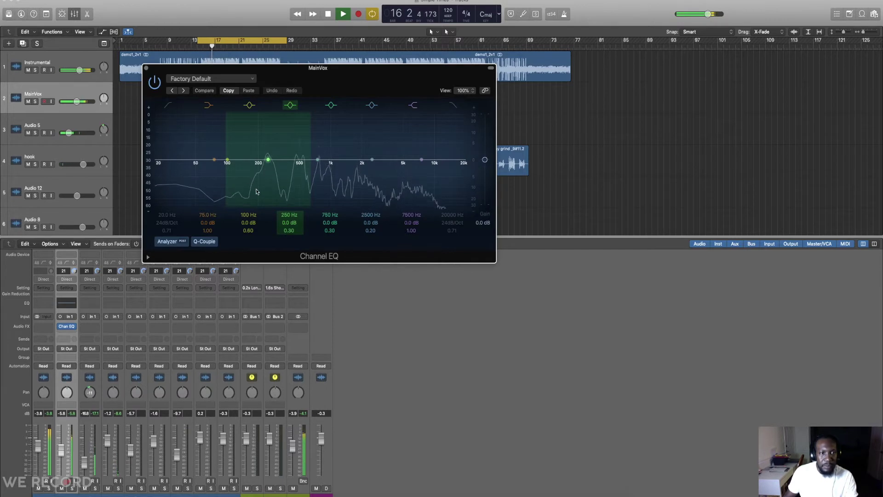
key(space)
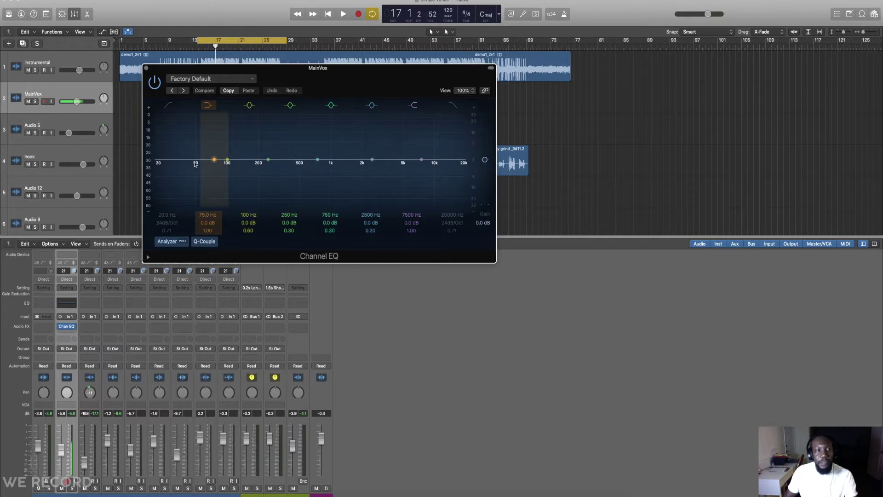
Step: Enable the MainVox EQ's 24 dB/Oct low-cut band and set it to about 124 Hz with a Q of 0.43
click(167, 107)
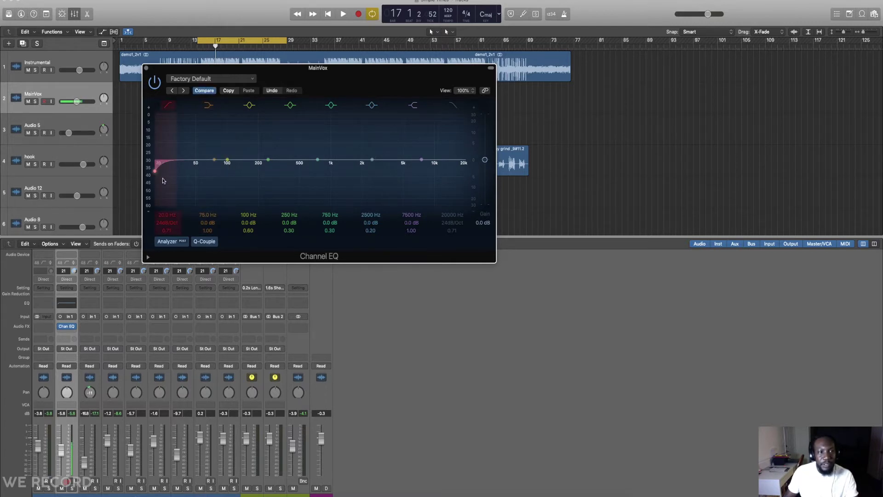
mouse_move(155, 174)
mouse_down()
mouse_move(224, 183)
mouse_move(216, 182)
mouse_up()
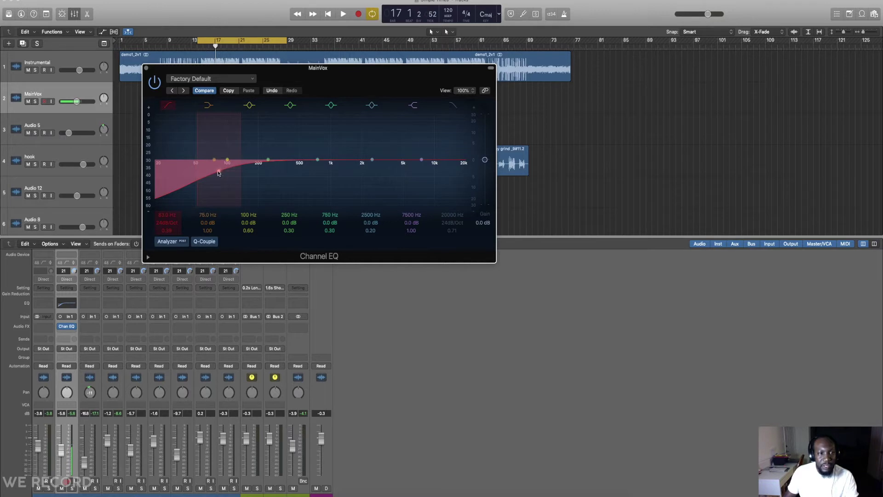
drag(218, 173, 224, 173)
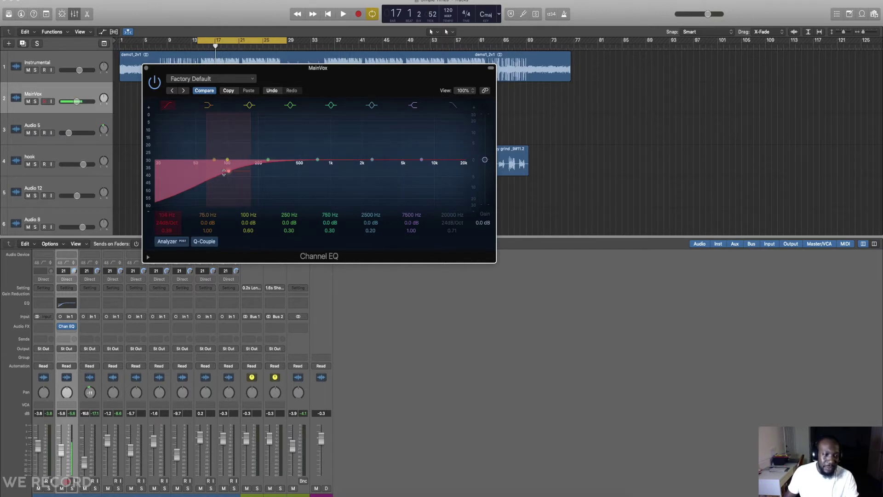
key(space)
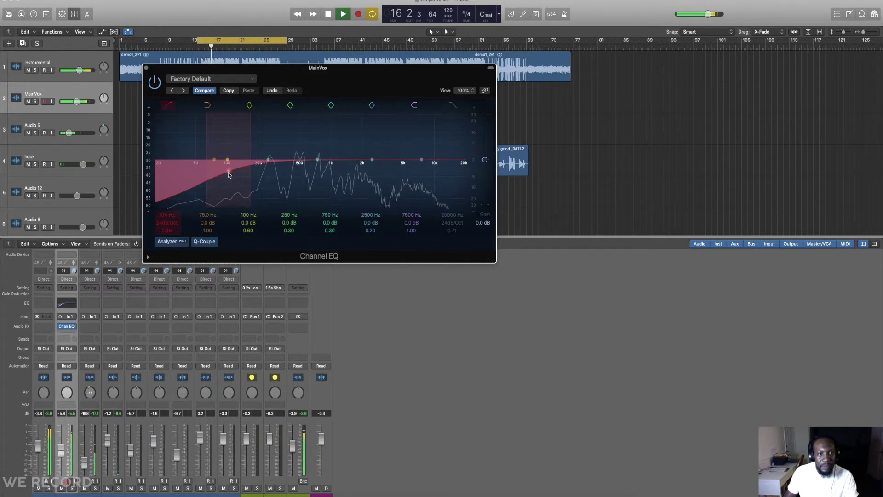
key(space)
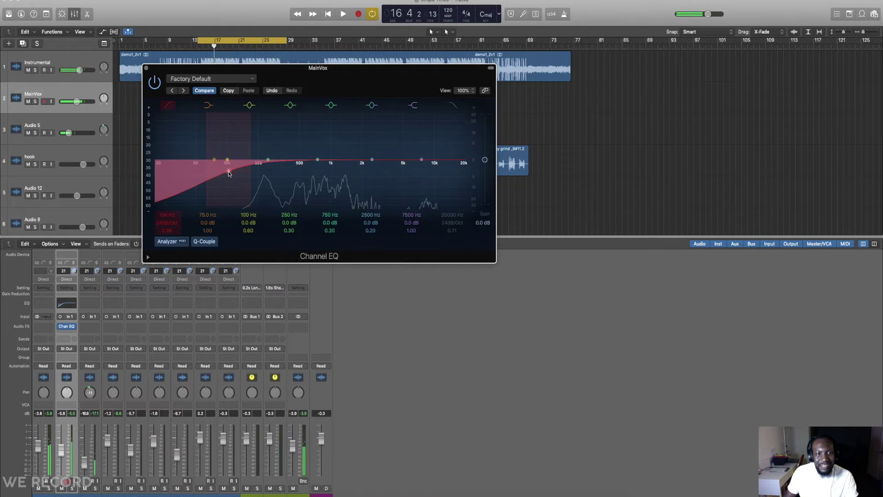
drag(229, 173, 236, 170)
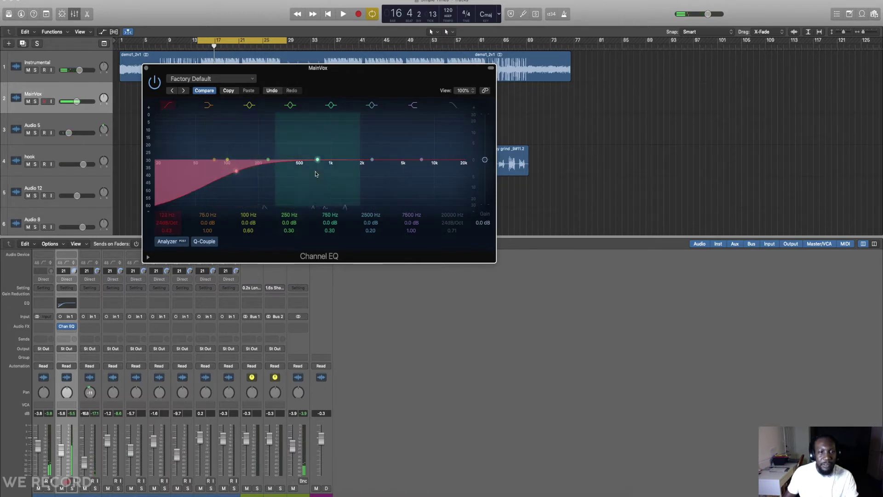
Step: Shape the 750 Hz band into a narrow boost of about +6.5 dB at 1040 Hz with a Q of 2.60
drag(315, 174, 335, 156)
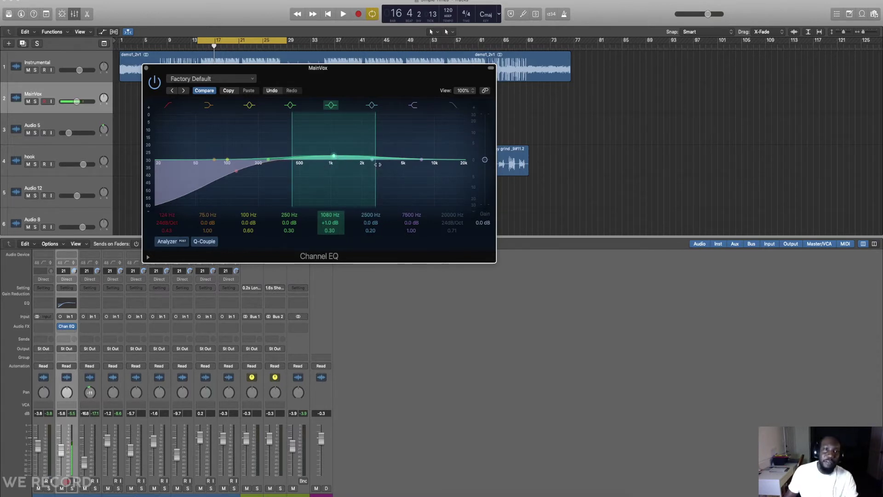
drag(377, 164, 365, 164)
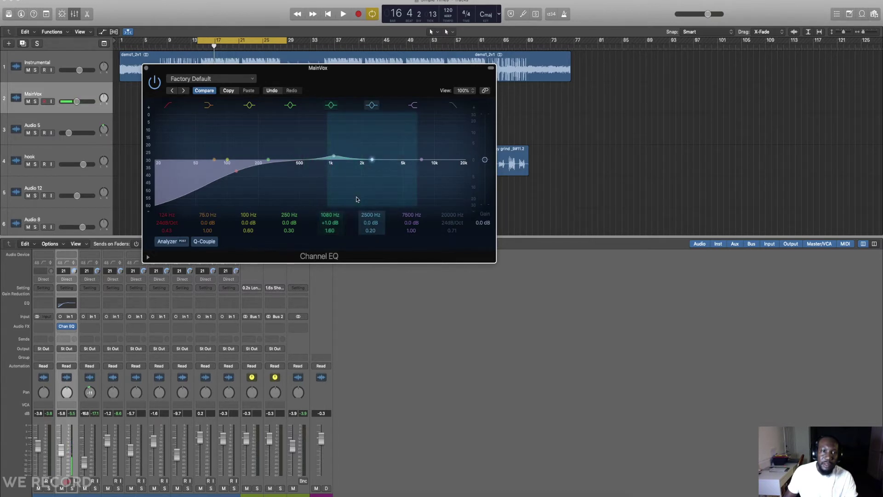
drag(332, 160, 355, 156)
key(space)
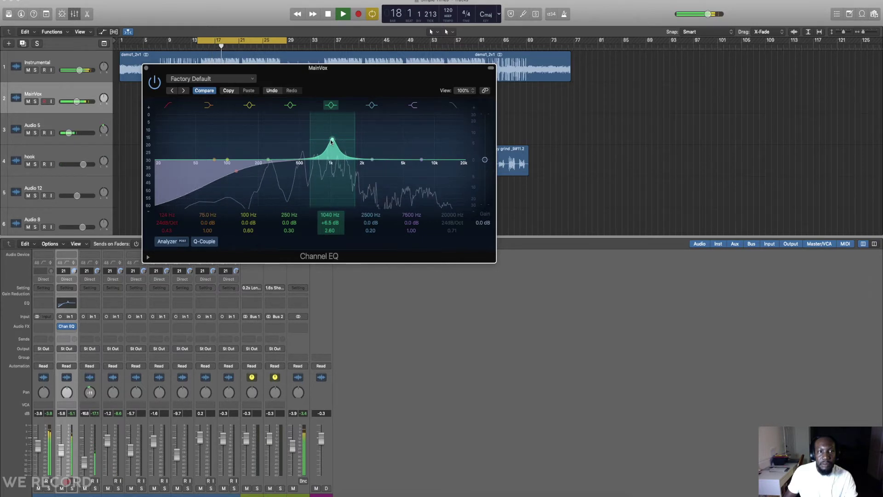
key(space)
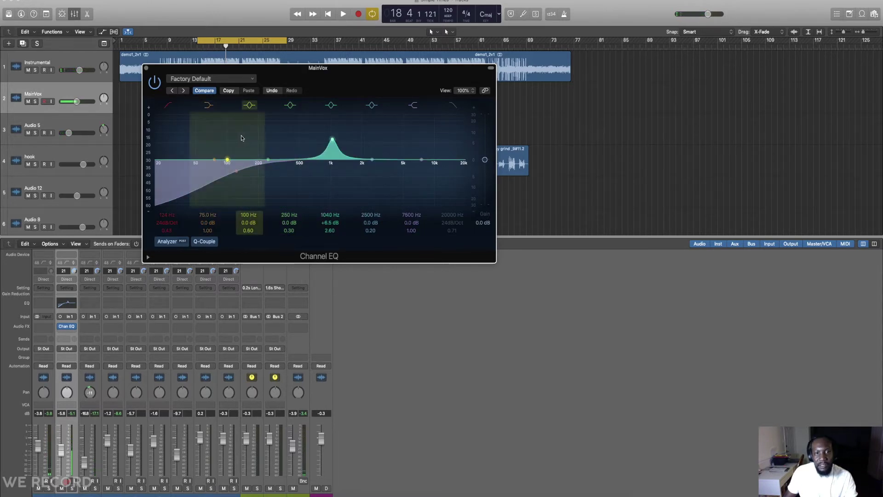
Step: Bypass and re-enable the MainVox Channel EQ during playback to compare the vocal with and without it
key(space)
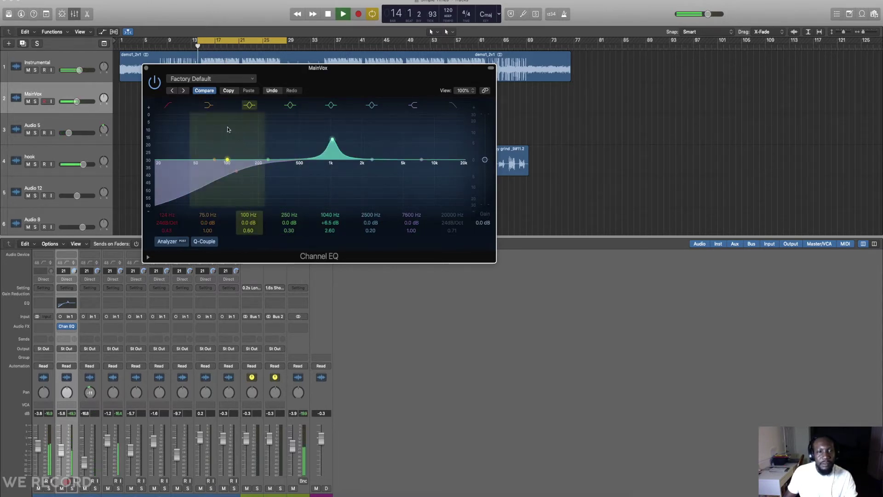
click(157, 87)
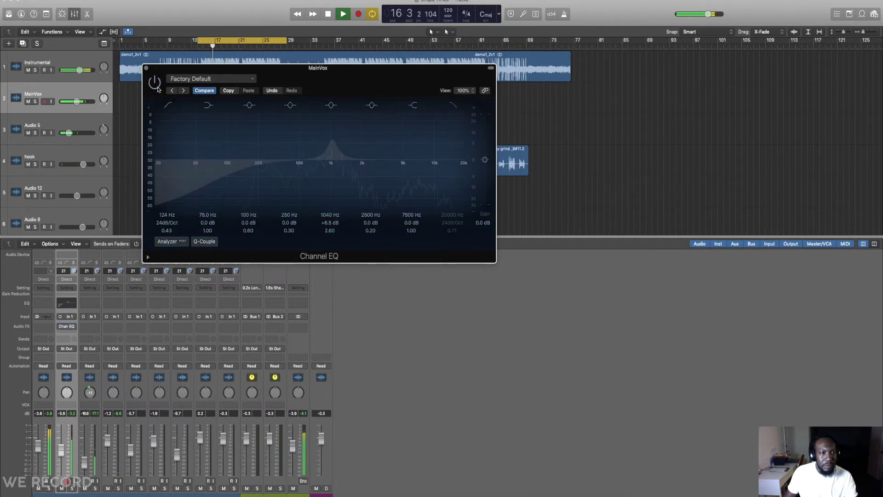
drag(266, 71, 352, 119)
click(241, 131)
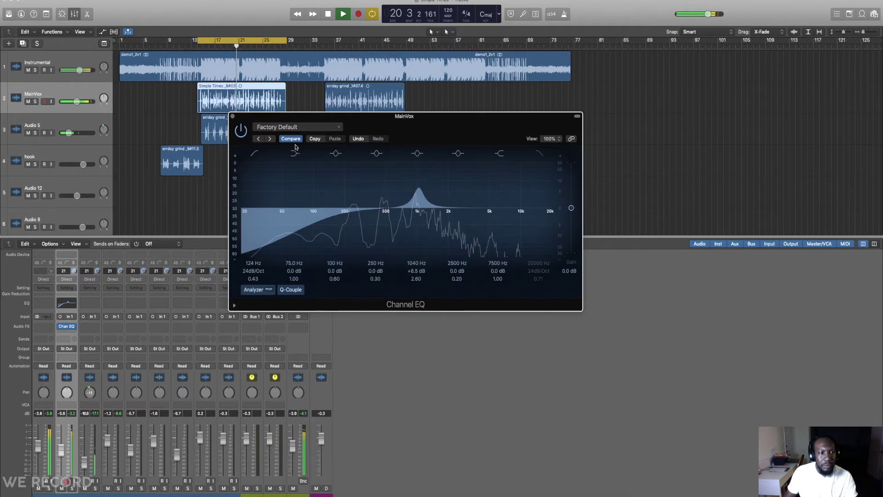
Step: Move the MainVox EQ's narrow boost to 970 Hz at +8.5 dB and raise the high shelf to +4.0 dB at 7600 Hz
mouse_move(417, 194)
mouse_down()
mouse_move(381, 188)
mouse_move(416, 184)
mouse_up()
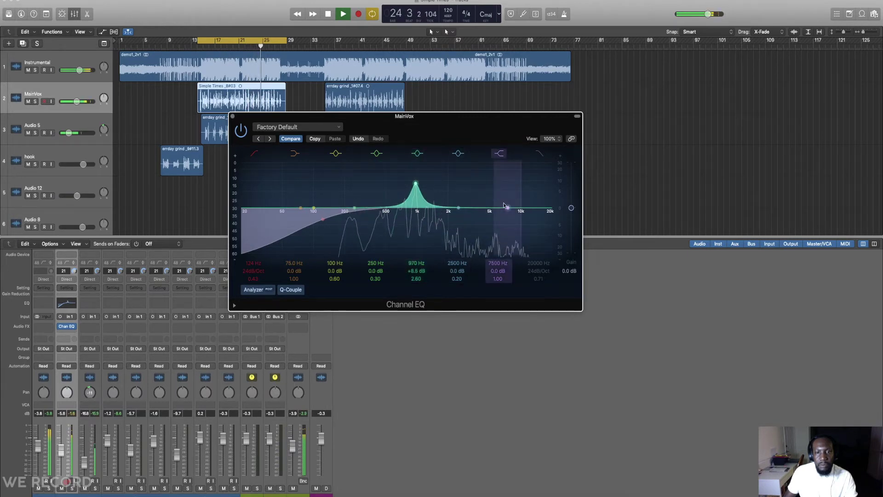
drag(509, 207, 508, 201)
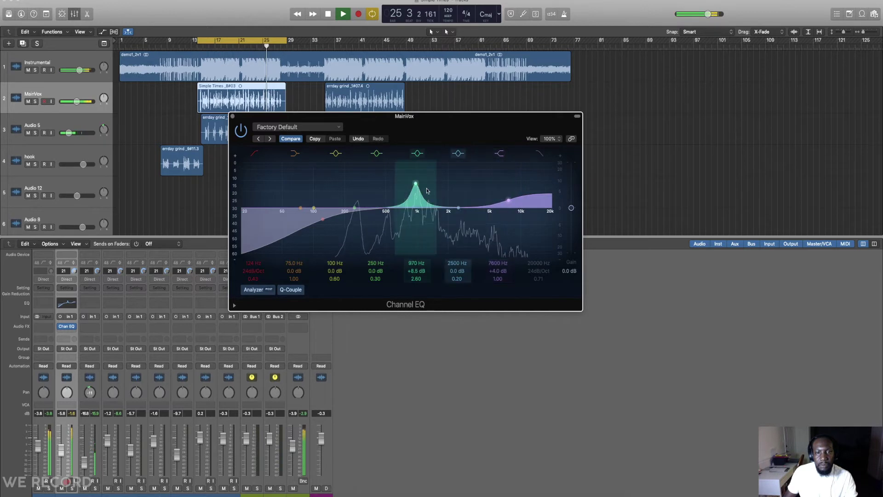
key(space)
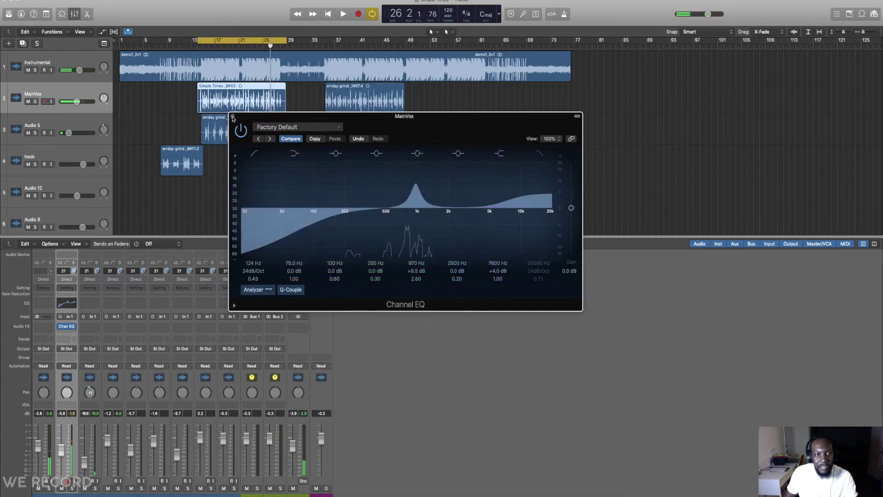
click(233, 117)
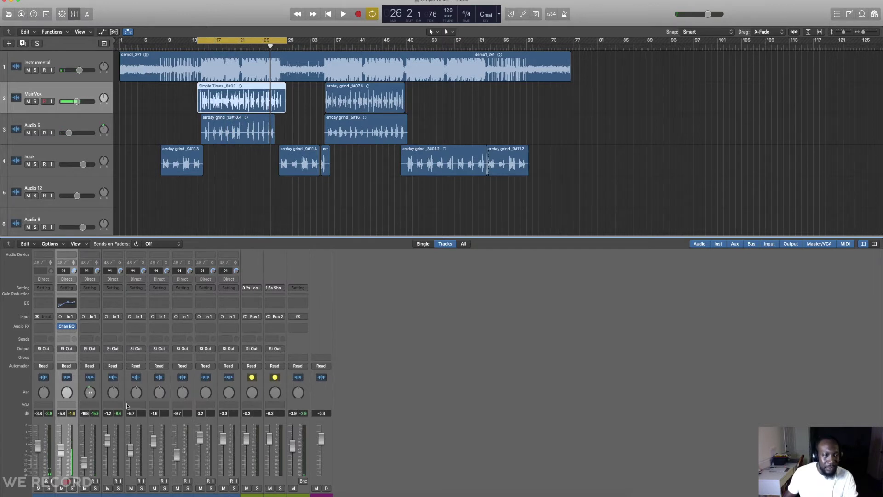
Step: Add a mono Compressor after the Channel EQ on the MainVox track and move its window clear of the tracks
click(70, 328)
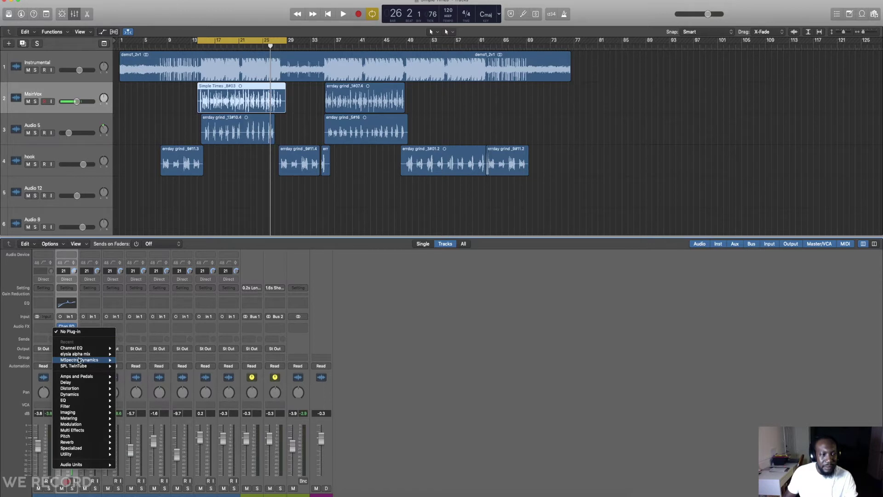
mouse_move(82, 395)
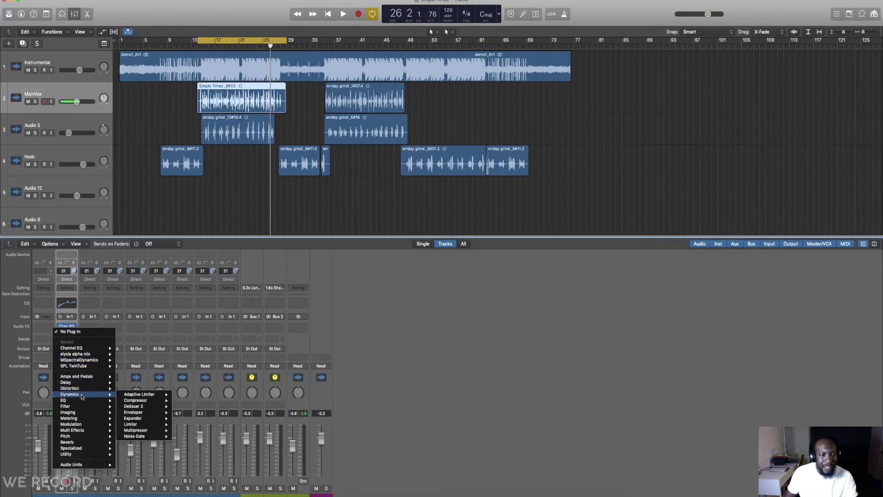
mouse_move(139, 404)
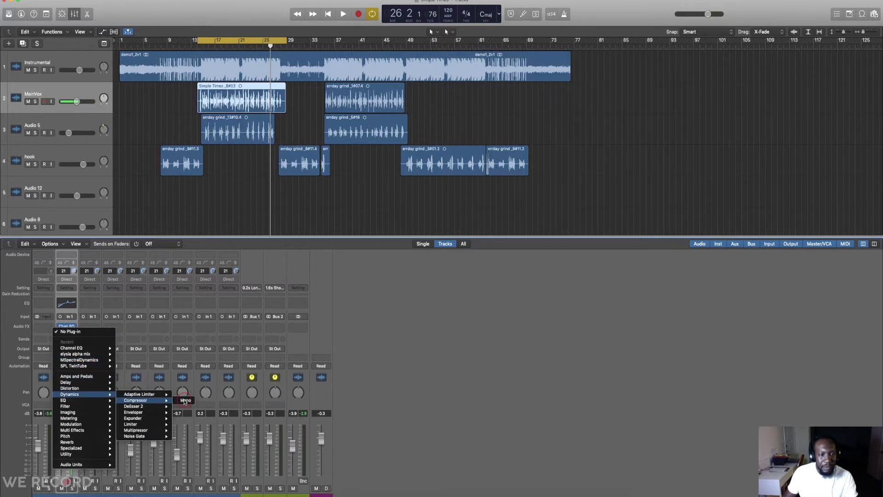
click(184, 401)
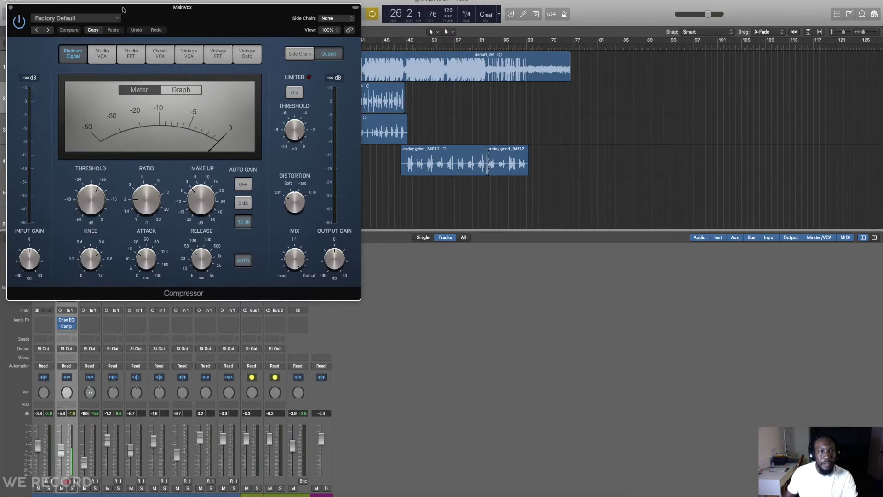
drag(156, 18, 492, 81)
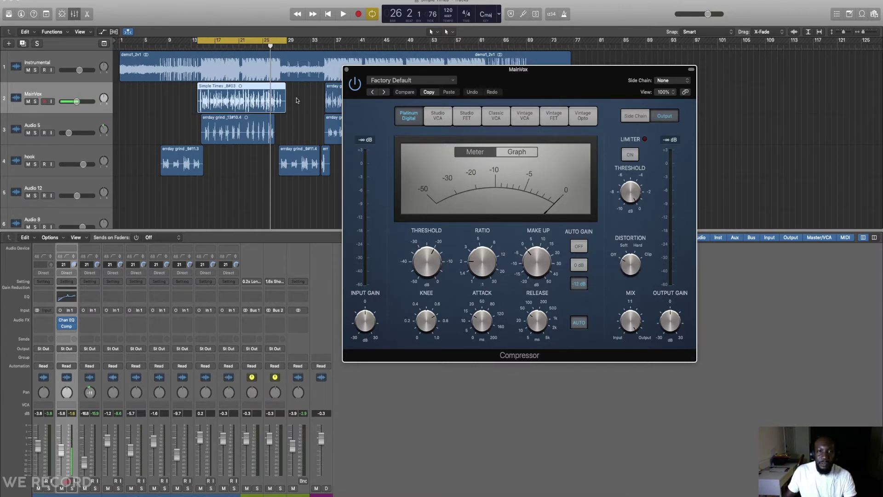
Step: Load the Bright Vocal voice preset in the MainVox Compressor and reposition its window
click(440, 83)
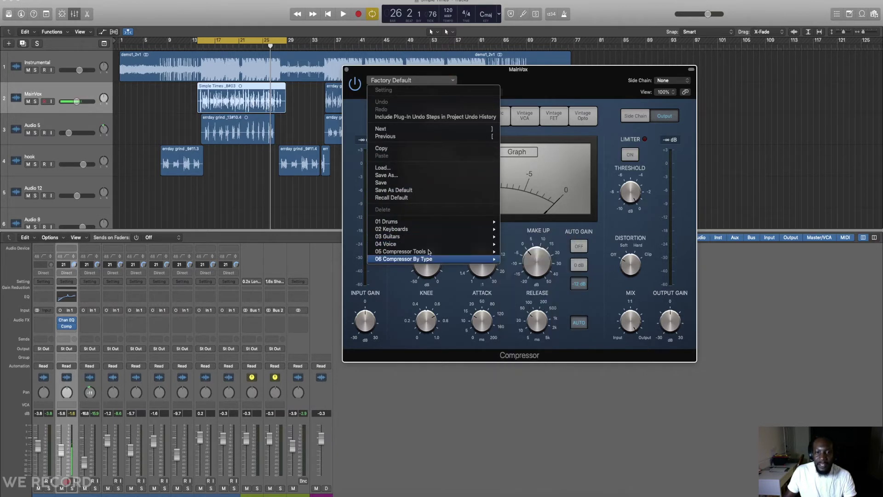
mouse_move(425, 247)
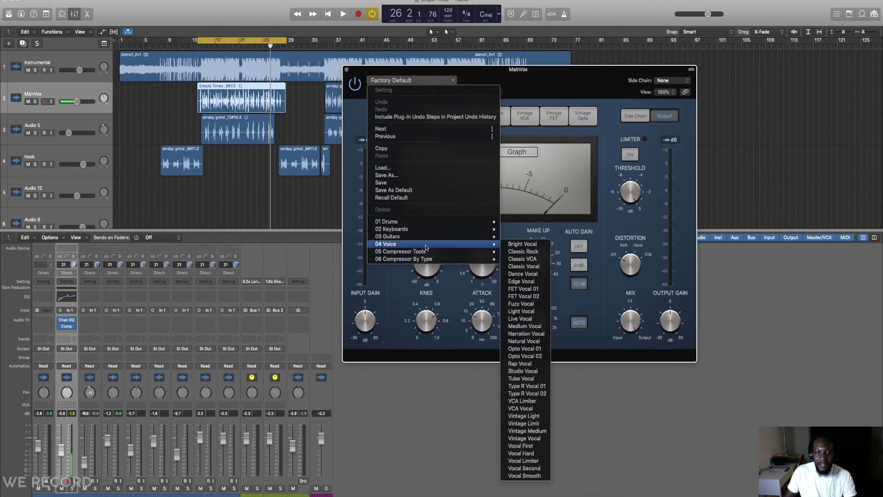
click(517, 247)
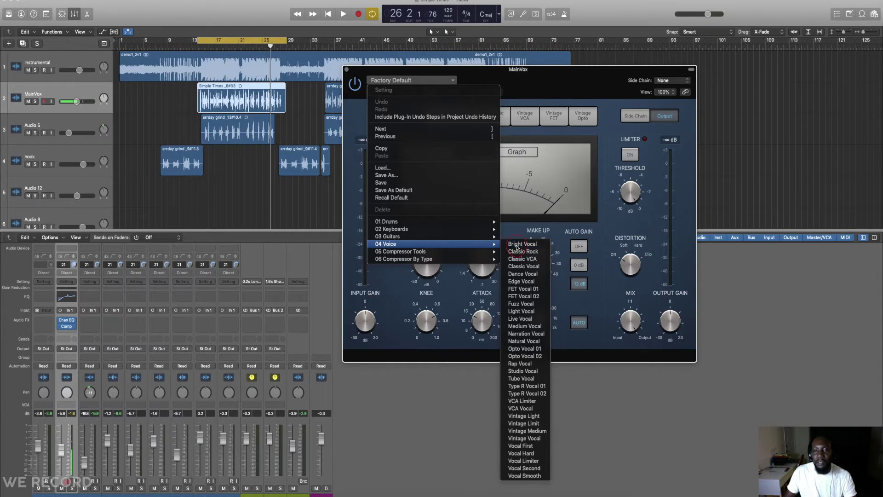
drag(491, 81, 447, 85)
Step: Bypass and re-enable the MainVox Compressor during playback to compare the vocal with and without compression
key(space)
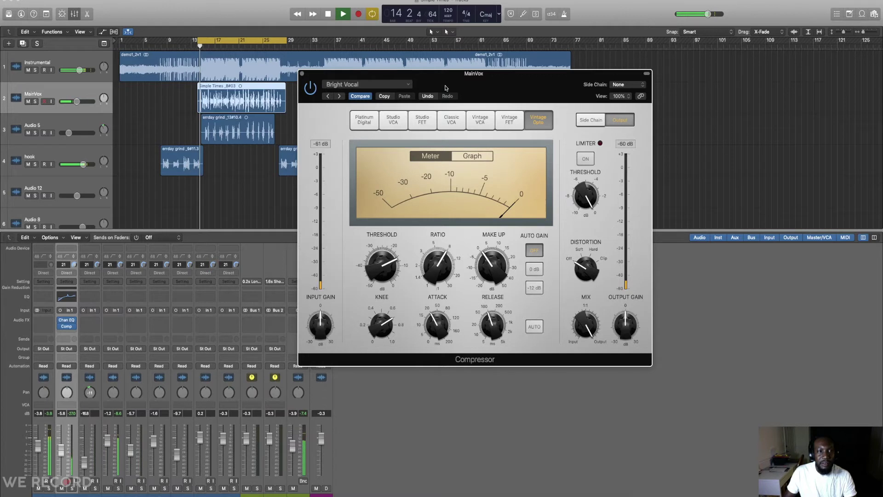
click(312, 93)
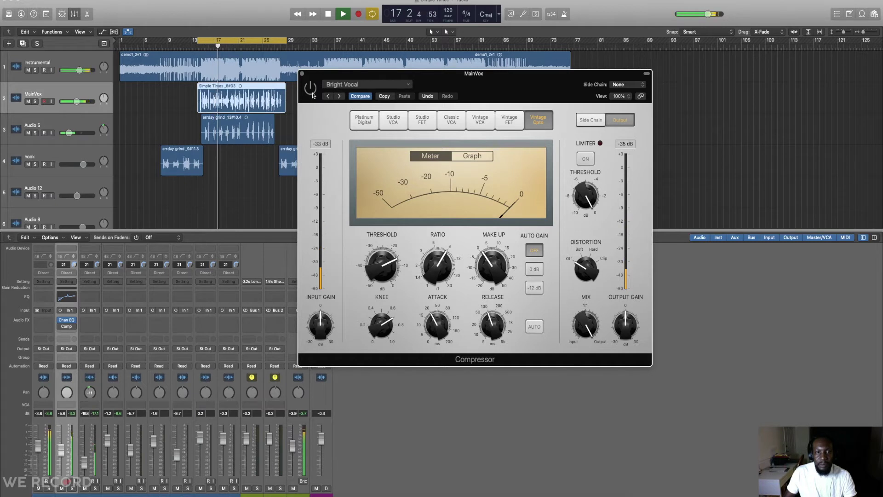
click(312, 94)
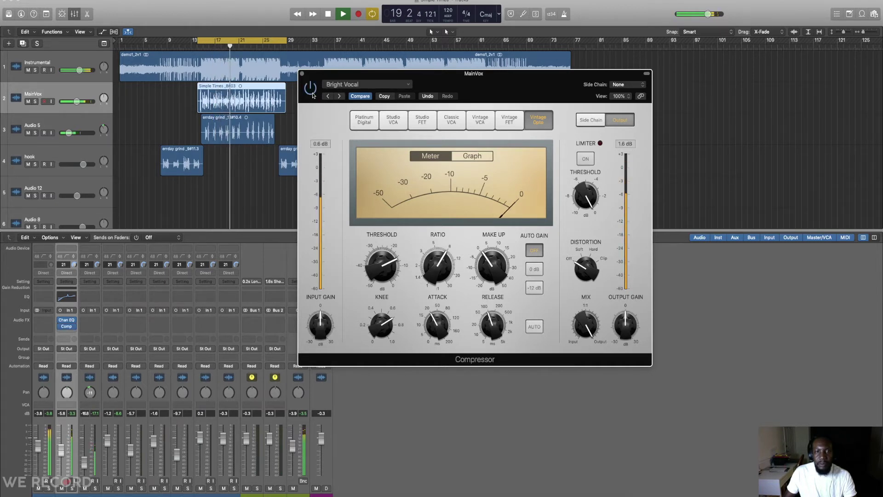
click(313, 95)
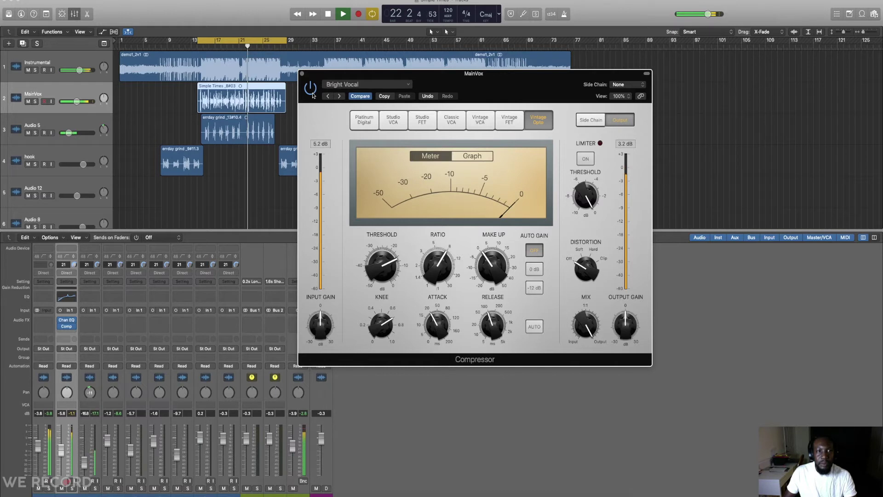
key(space)
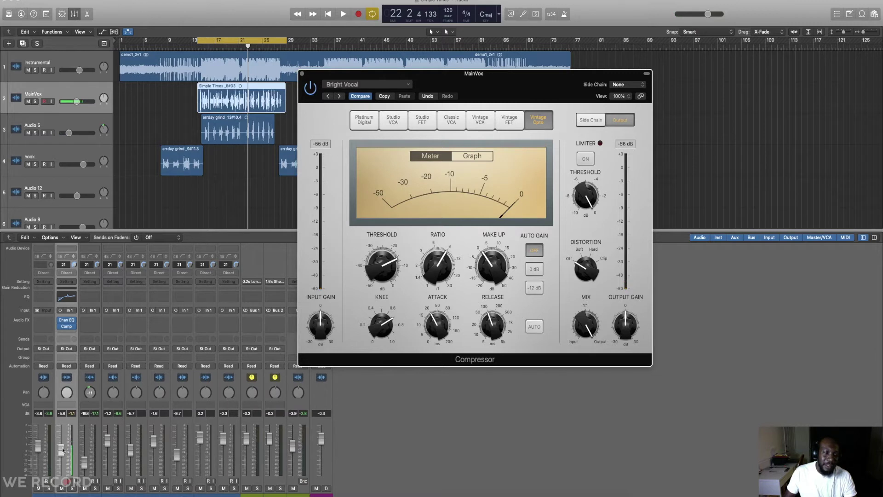
Step: Raise the MainVox volume fader to -4.5 dB and play the cycled section to check the vocal level
drag(61, 453, 63, 450)
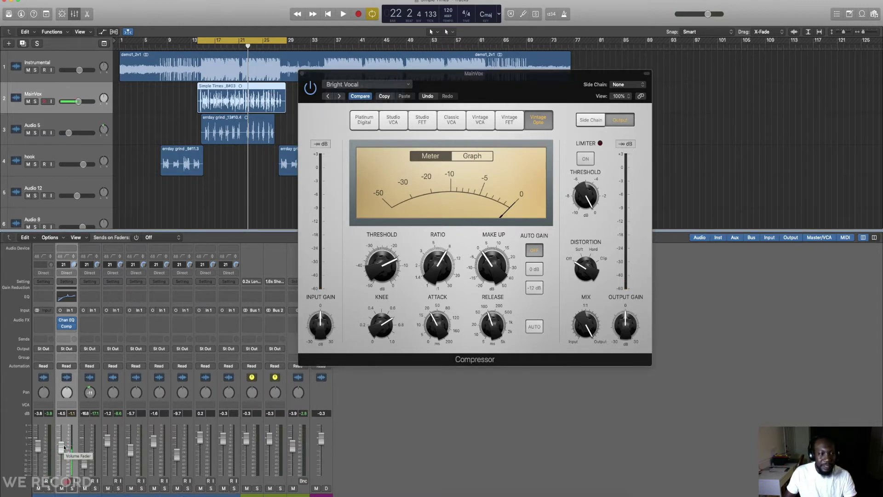
key(space)
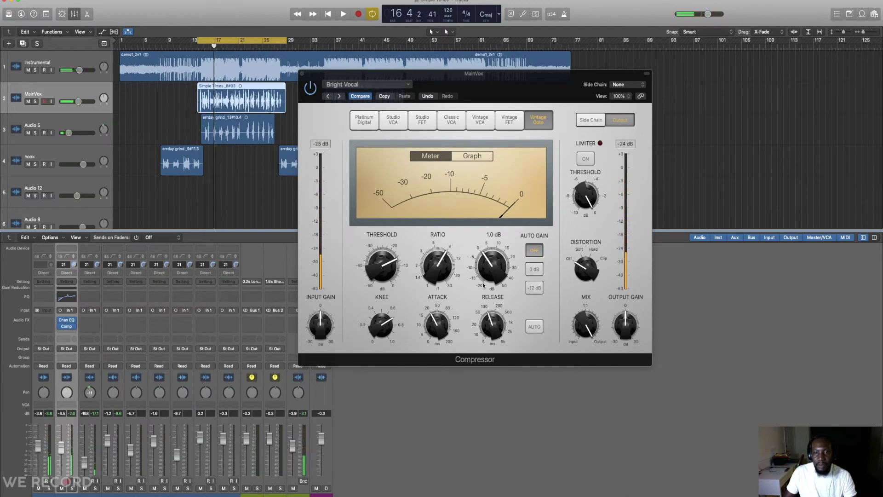
key(space)
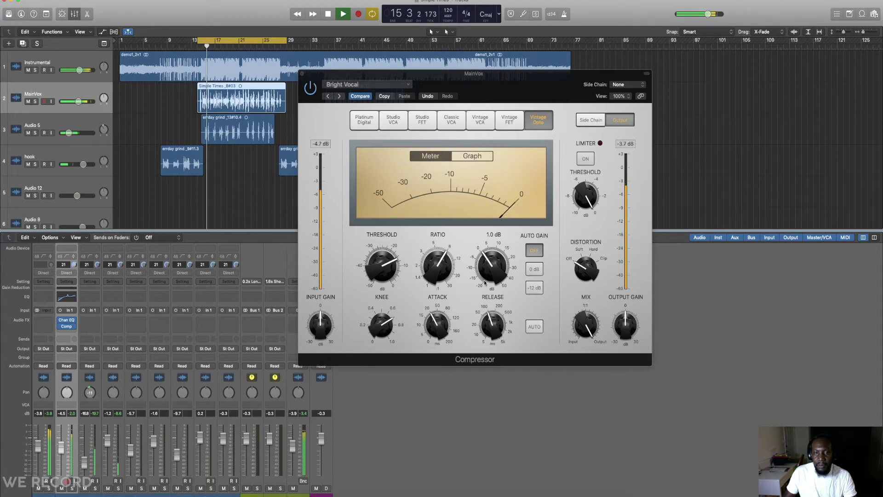
mouse_move(585, 323)
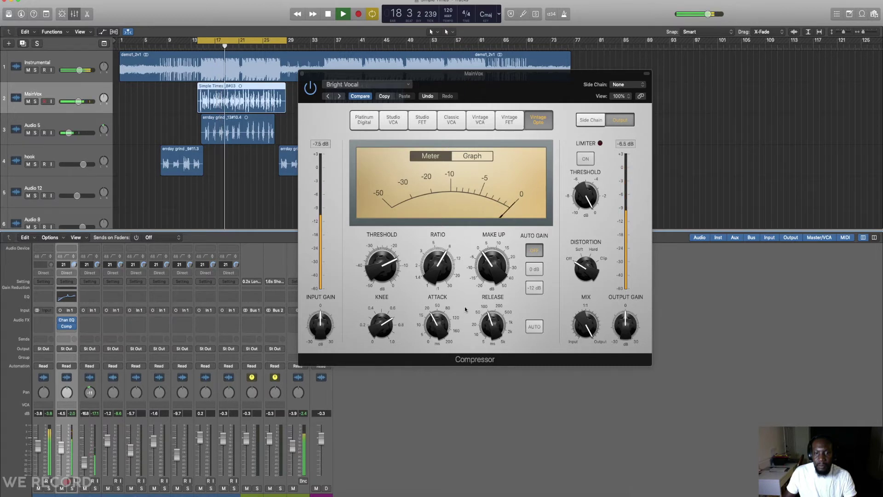
mouse_move(488, 268)
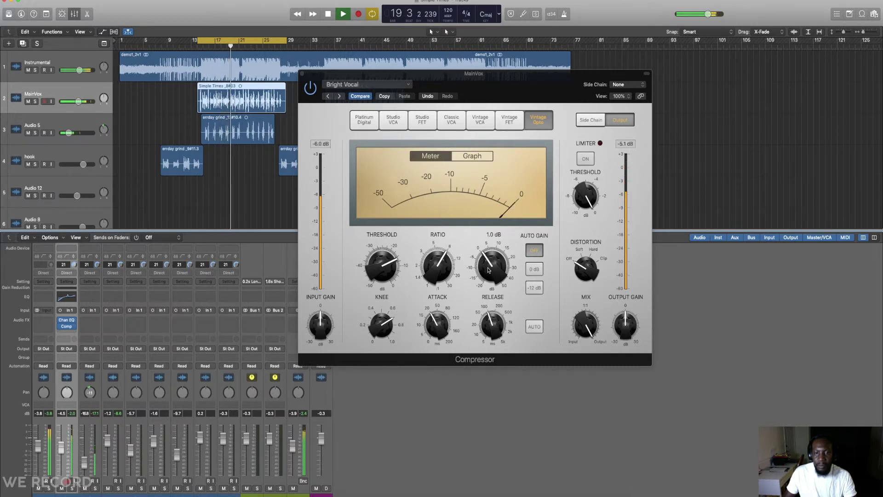
Step: Raise the MainVox Compressor's make-up gain in stages to 7.0 dB while auditioning the cycled section
key(space)
drag(488, 268, 488, 264)
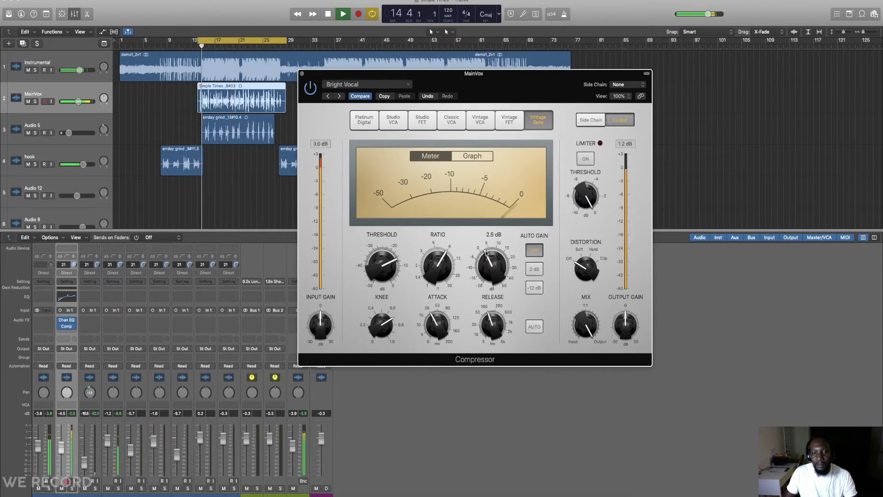
drag(485, 259, 486, 252)
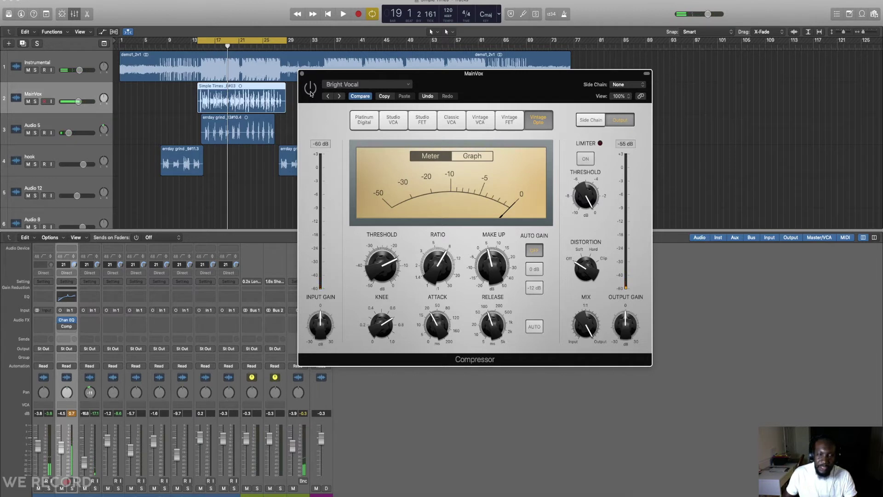
key(space)
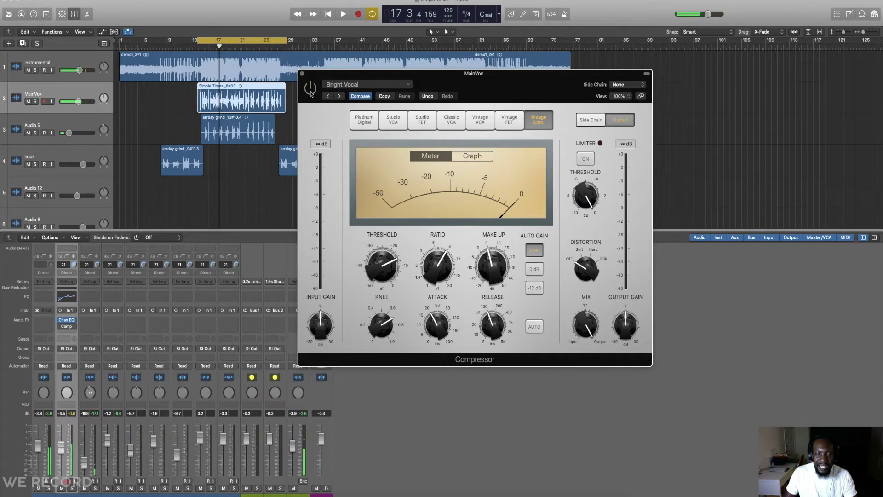
key(space)
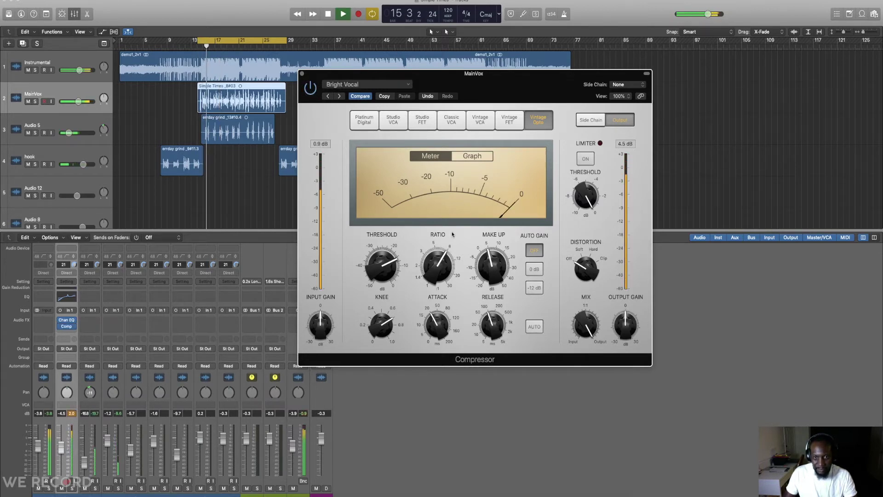
mouse_move(484, 275)
drag(484, 275, 484, 265)
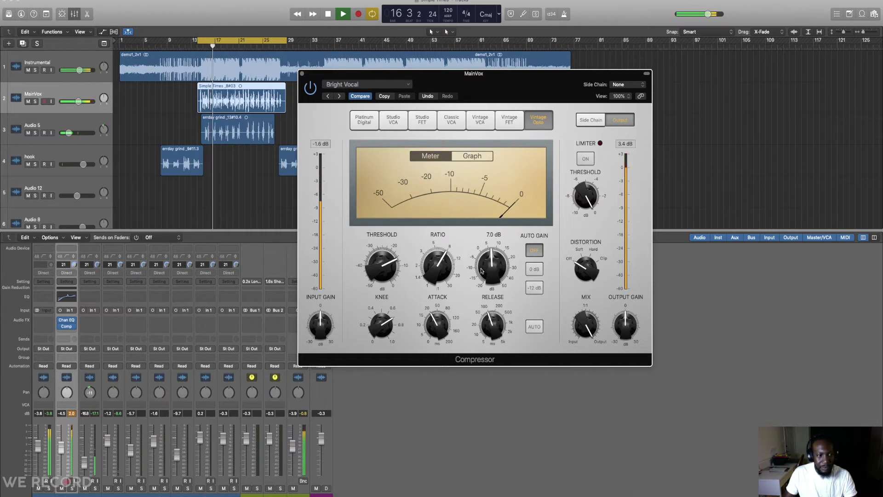
Step: Try the MainVox fader at -4.0 dB, pull it back to -4.6 dB, and lower the Compressor's make-up gain
drag(60, 449, 59, 447)
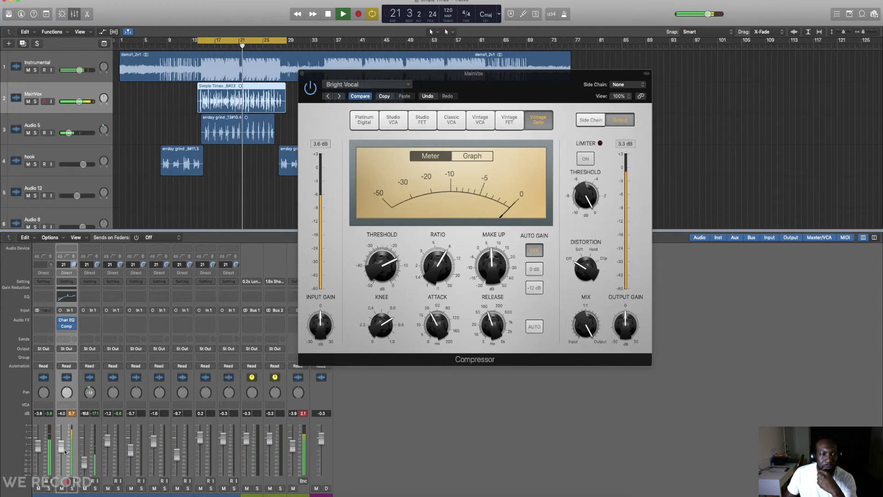
drag(63, 447, 63, 449)
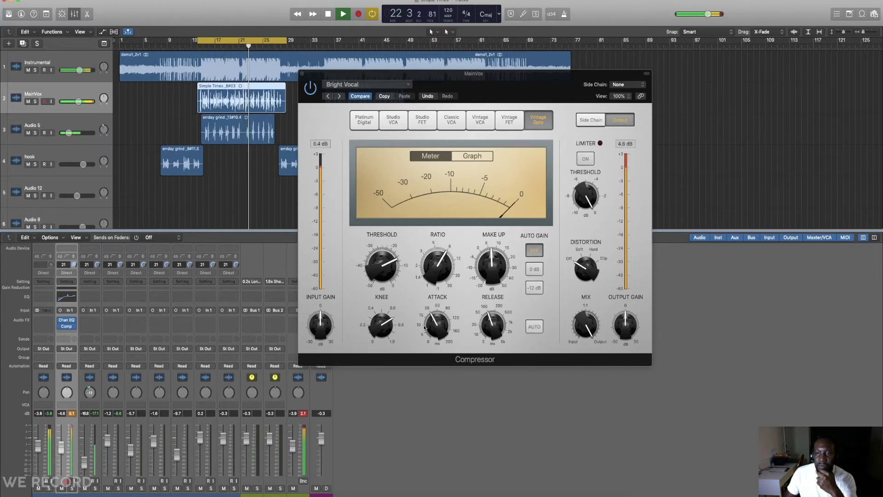
click(486, 263)
drag(486, 263, 486, 267)
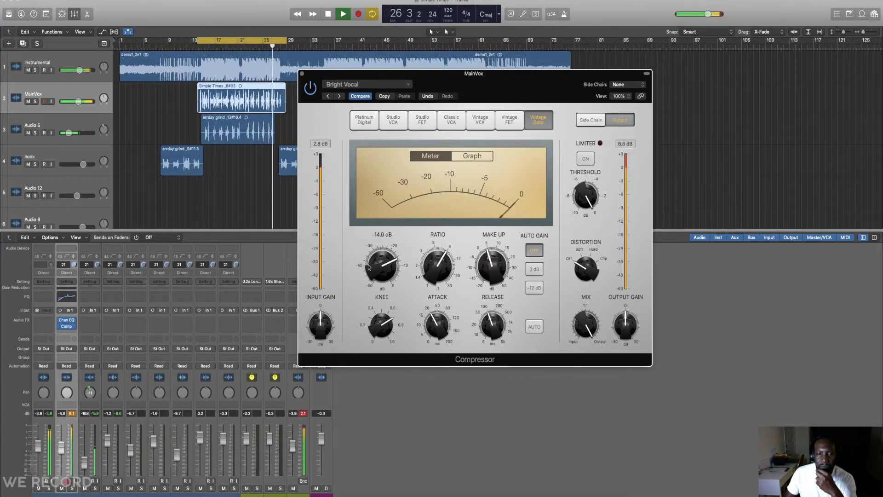
Step: Lower the MainVox Compressor's threshold to about -23 dB and ratio to about 5:1, compensating with about 6 dB of make-up gain
mouse_move(368, 263)
mouse_down()
mouse_move(399, 268)
mouse_move(378, 276)
mouse_up()
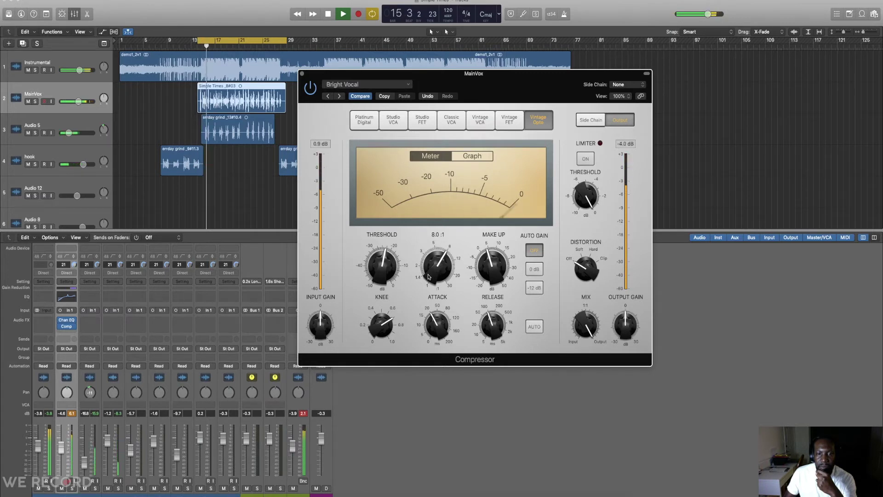
drag(433, 275, 377, 279)
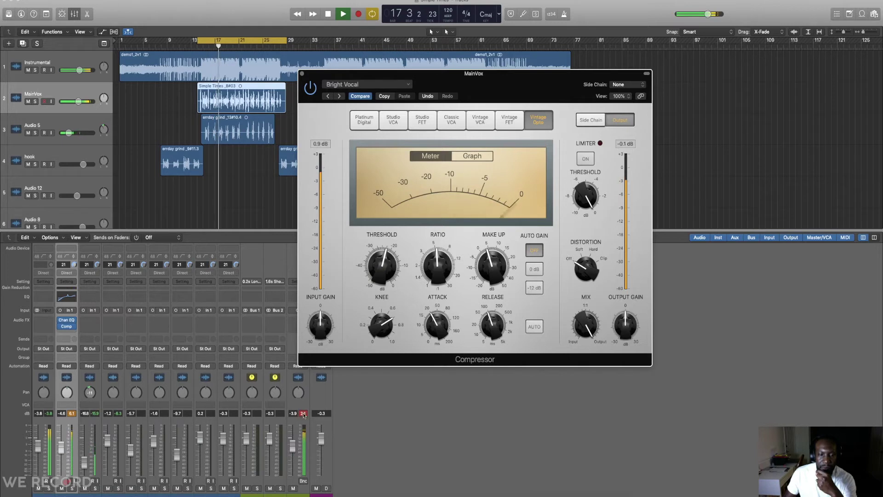
drag(487, 280, 486, 276)
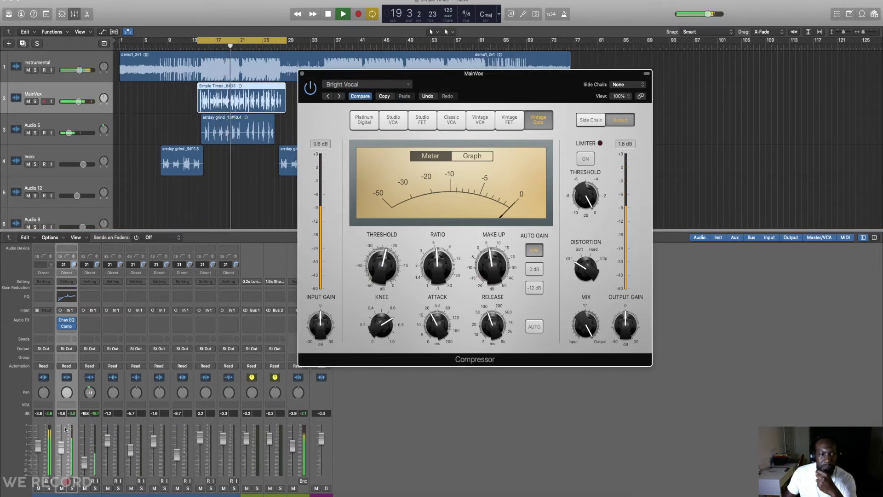
Step: Set the MainVox fader to -4.0 dB and turn the Compressor's distortion up toward Soft
drag(60, 448, 61, 445)
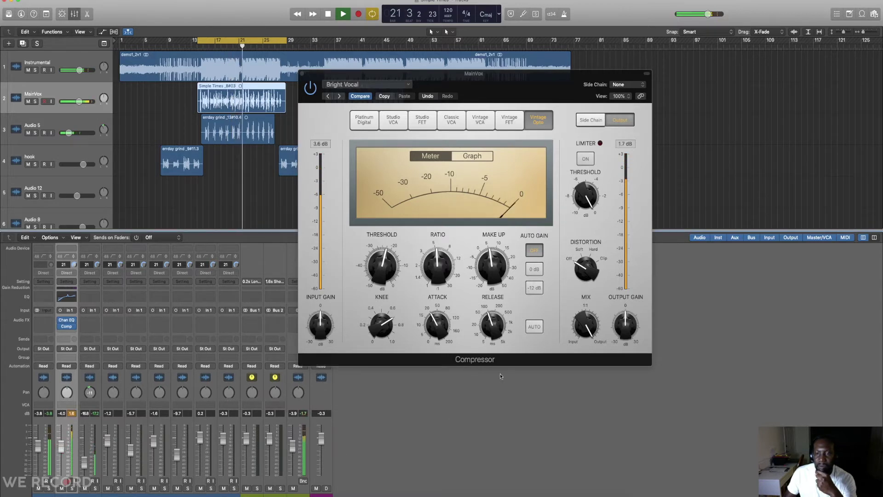
mouse_move(597, 298)
drag(586, 268, 586, 257)
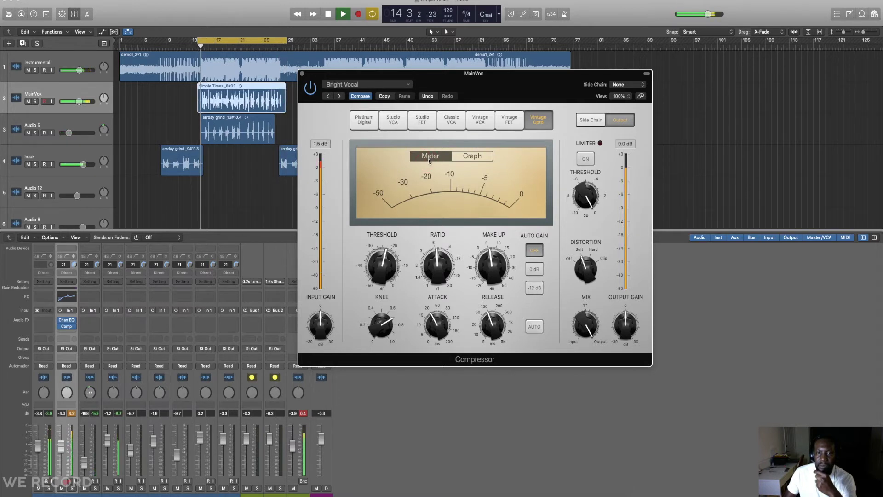
Step: Check the MainVox Compressor's graph display during playback, return to the meter display and stop playback
click(465, 156)
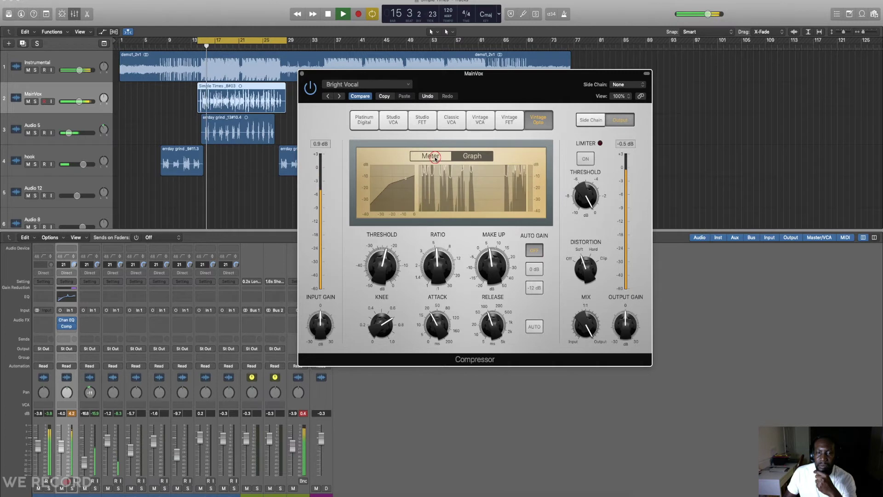
click(436, 157)
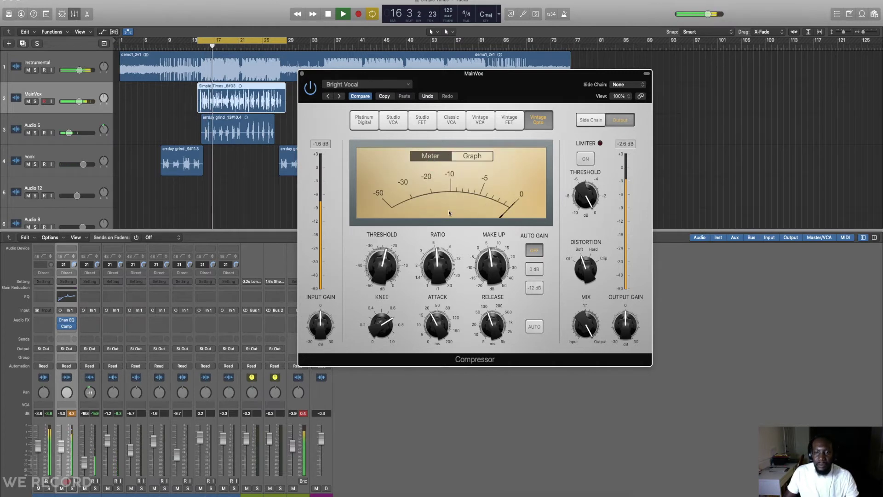
key(space)
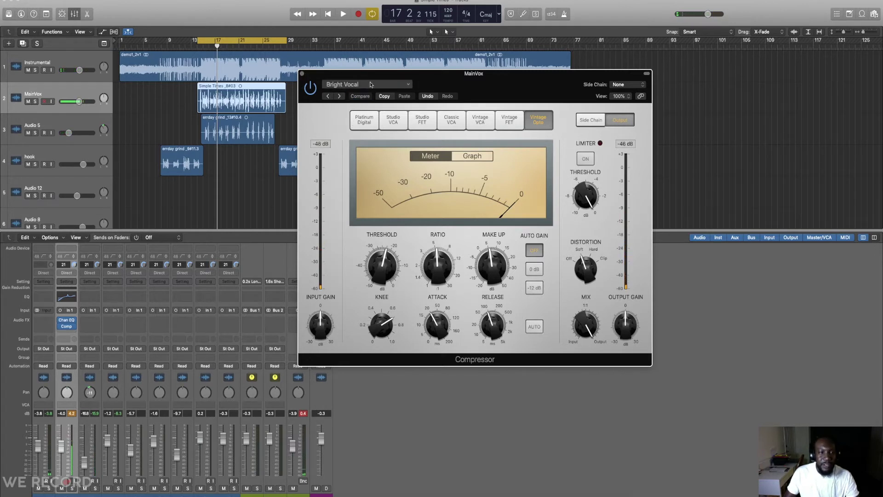
Step: In the MainVox Channel EQ, boost 2600 Hz by 1.5 dB and raise the low-cut frequency to 136 Hz during playback
click(67, 320)
drag(346, 118, 355, 224)
key(space)
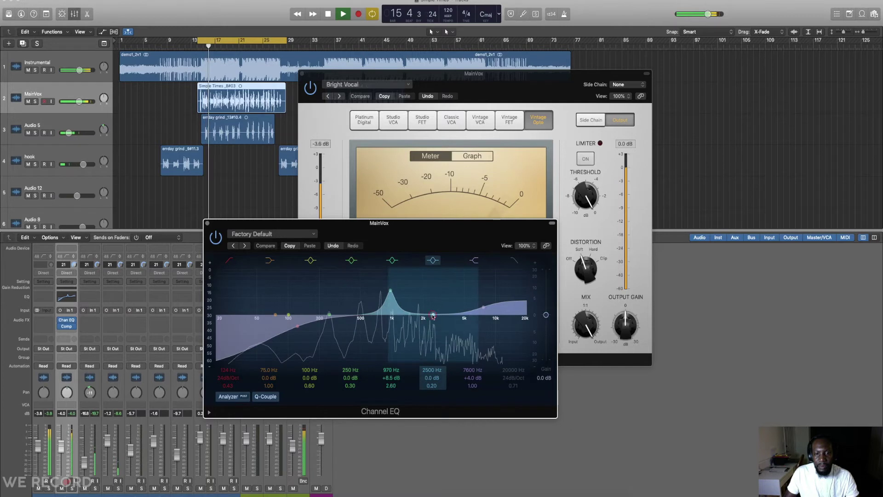
drag(432, 317, 433, 312)
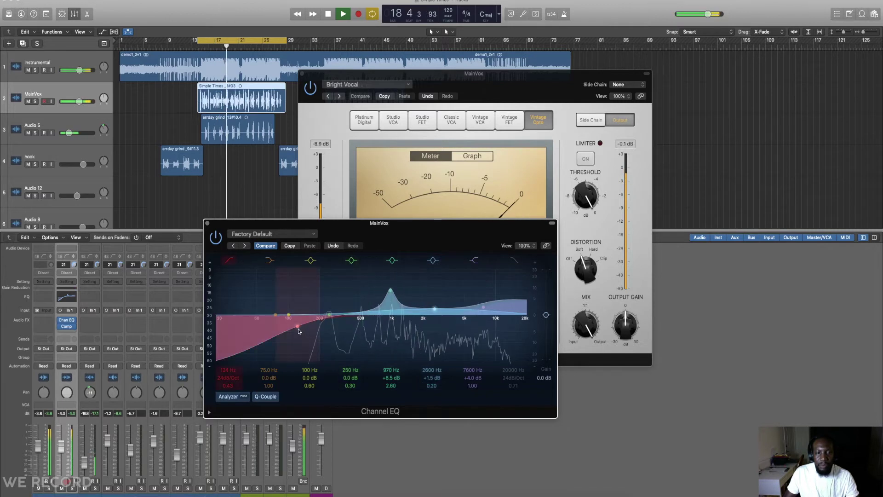
drag(303, 327, 310, 327)
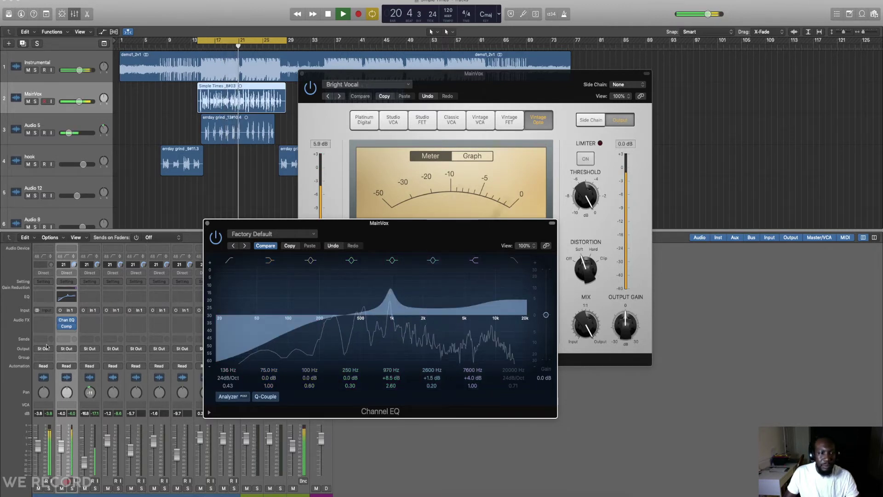
Step: Adjust the Instrumental fader to -3.7 dB while the section plays
drag(38, 446, 37, 445)
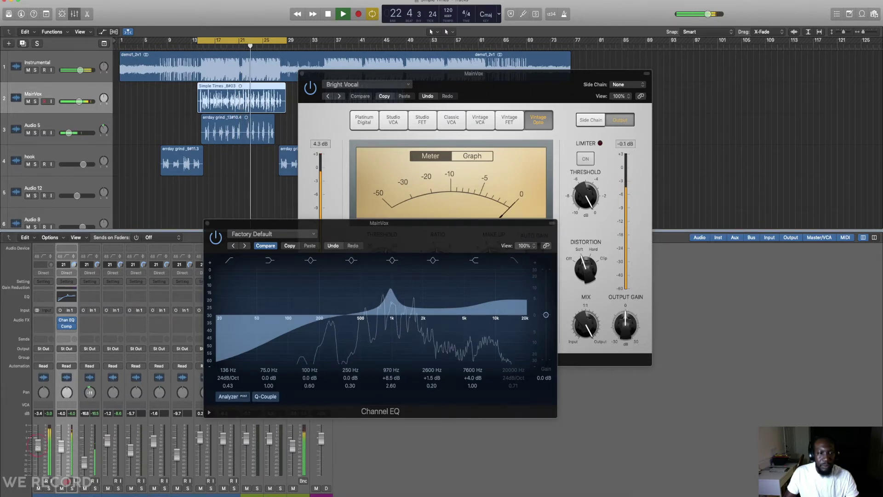
drag(37, 446, 37, 448)
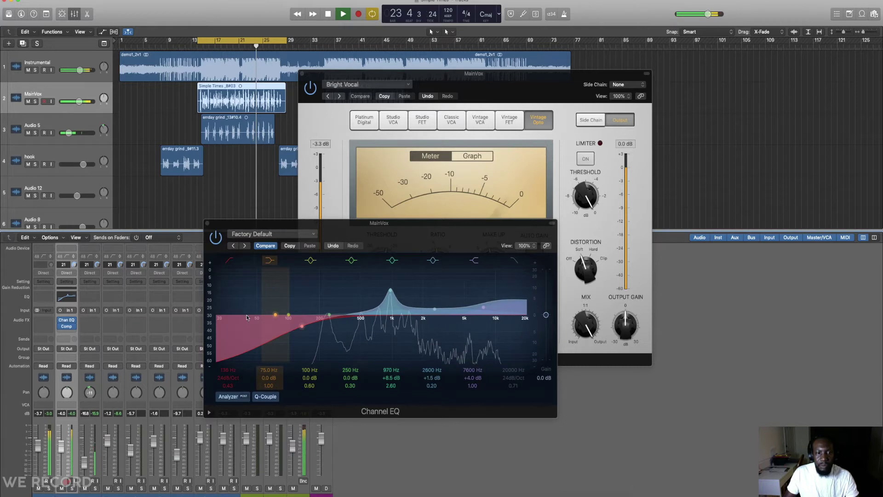
Step: Compare the main vocal with the Channel EQ bypassed and enabled, stop playback and close the EQ
click(216, 238)
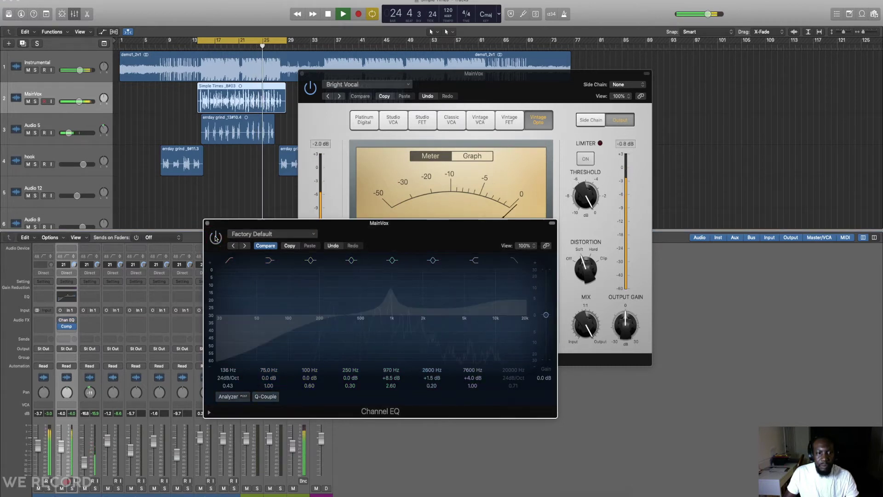
click(215, 239)
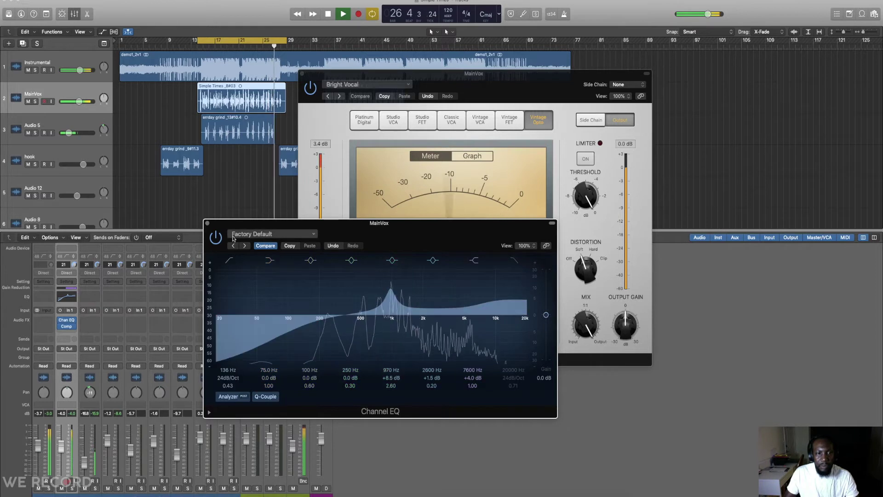
key(space)
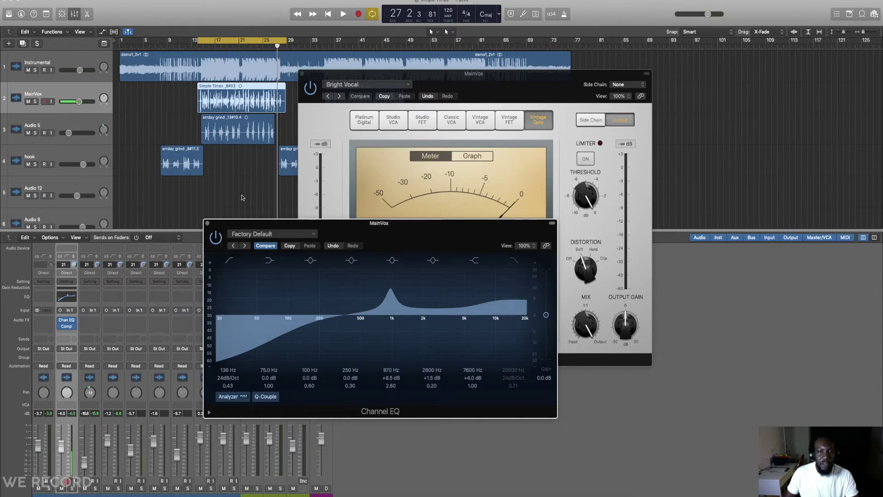
click(208, 225)
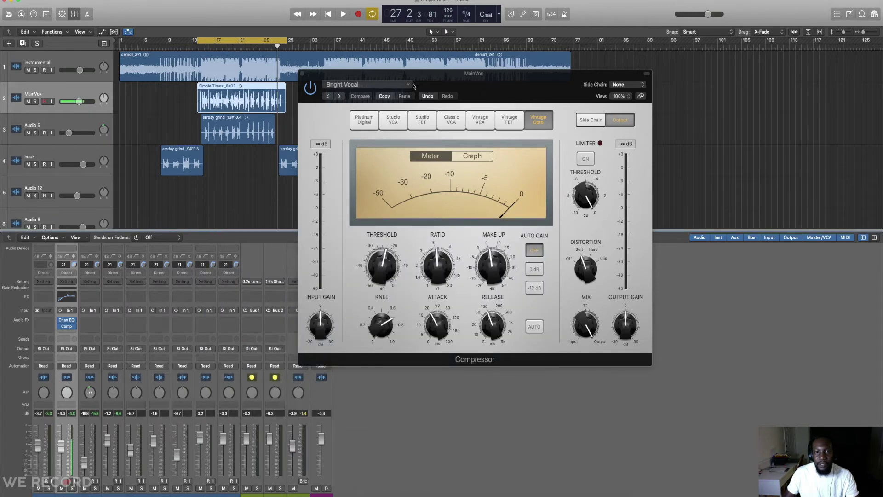
Step: Review the MainVox Compressor's ratio and threshold settings, and close its window with playback restarted
drag(421, 80, 413, 110)
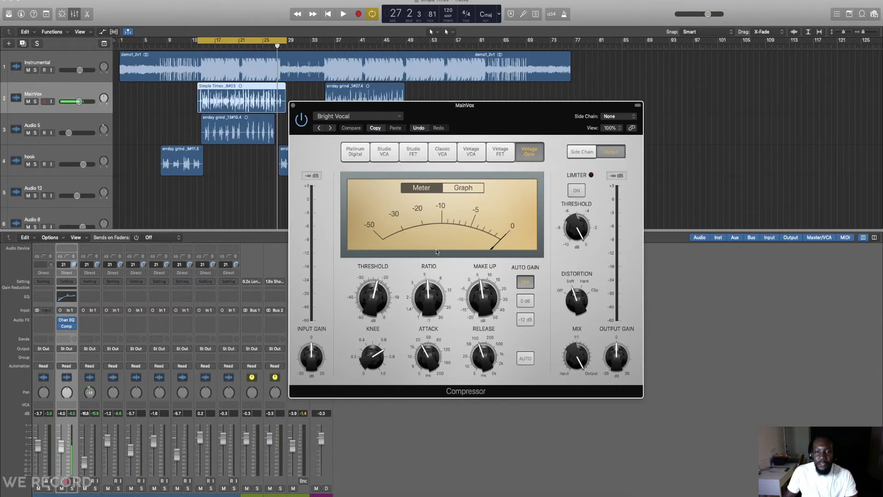
mouse_move(426, 284)
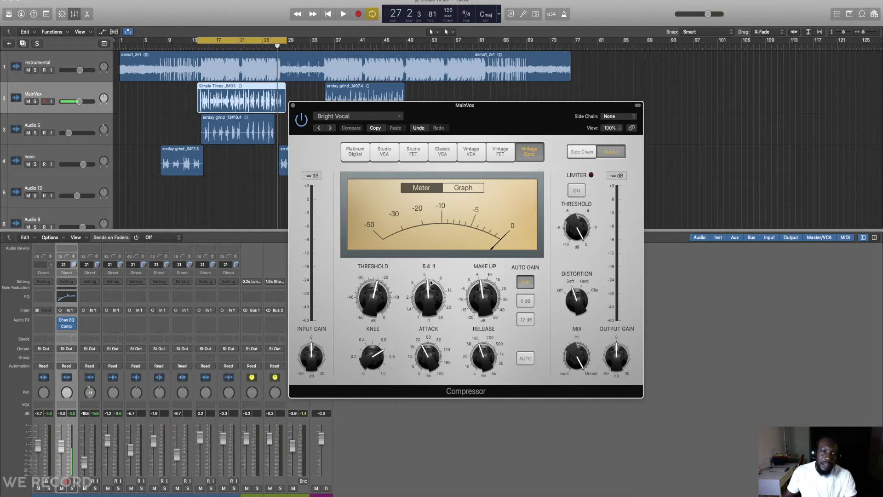
mouse_move(377, 290)
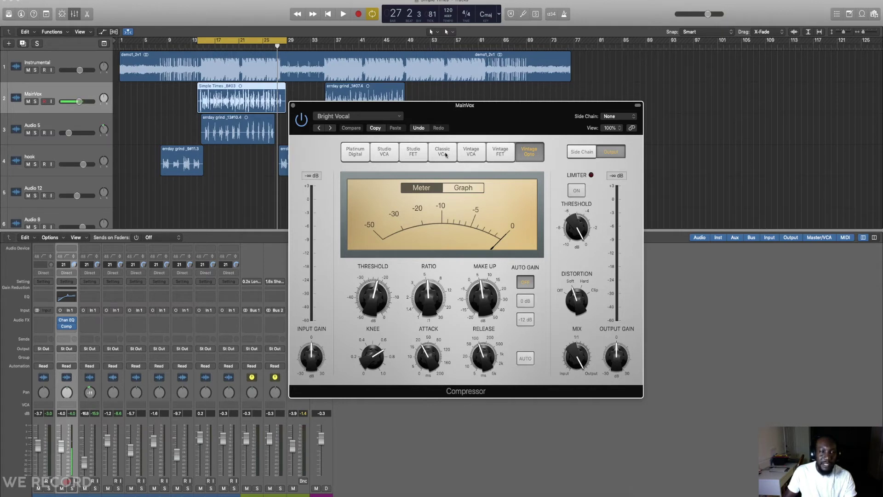
key(space)
click(293, 105)
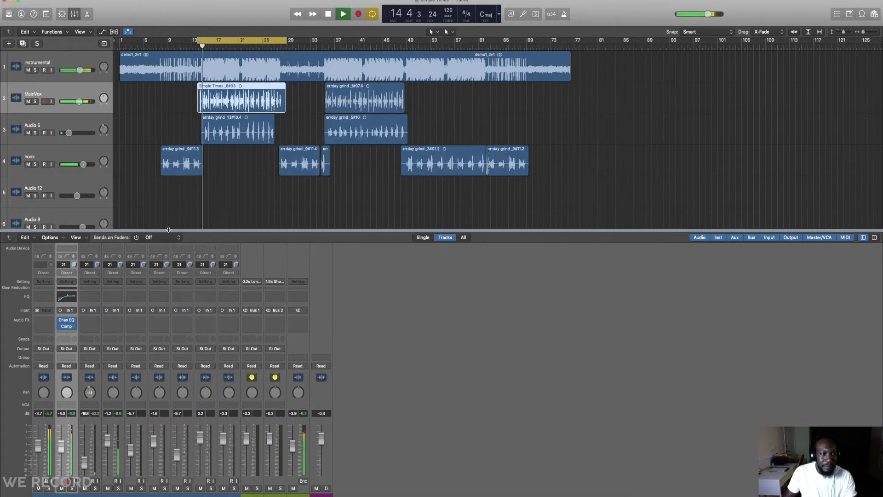
Step: Insert a Mono->Stereo ChromaVerb after the Compressor on MainVox, place its window clear of the channel strips and stop playback
click(66, 332)
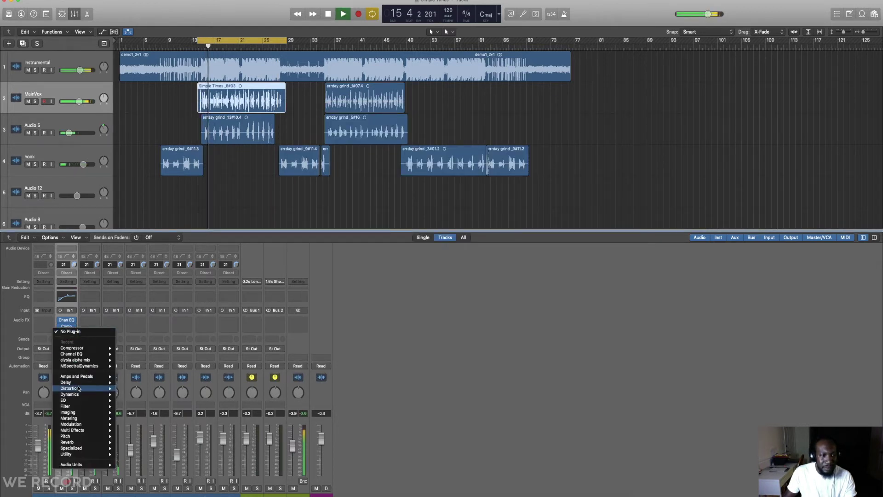
mouse_move(79, 400)
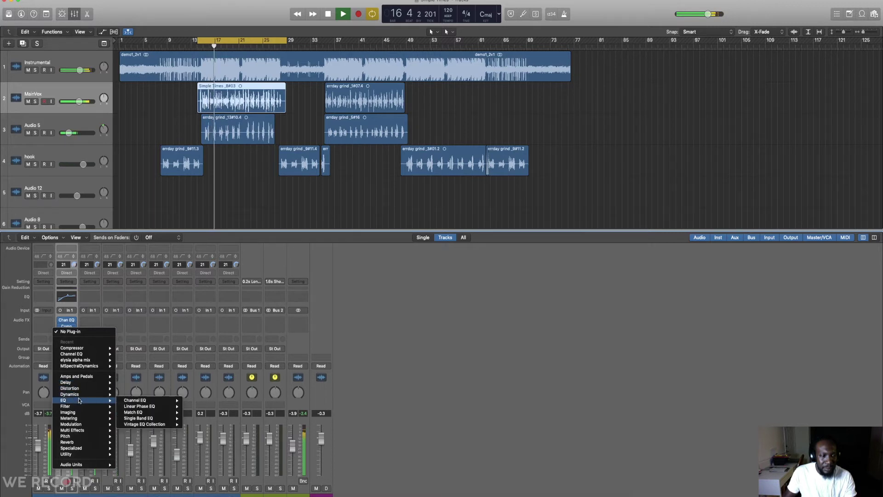
mouse_move(80, 385)
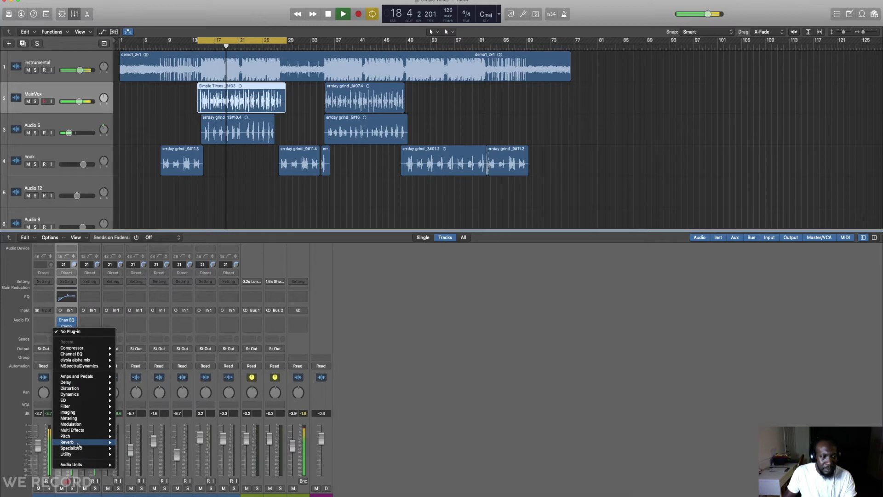
mouse_move(78, 445)
mouse_move(138, 442)
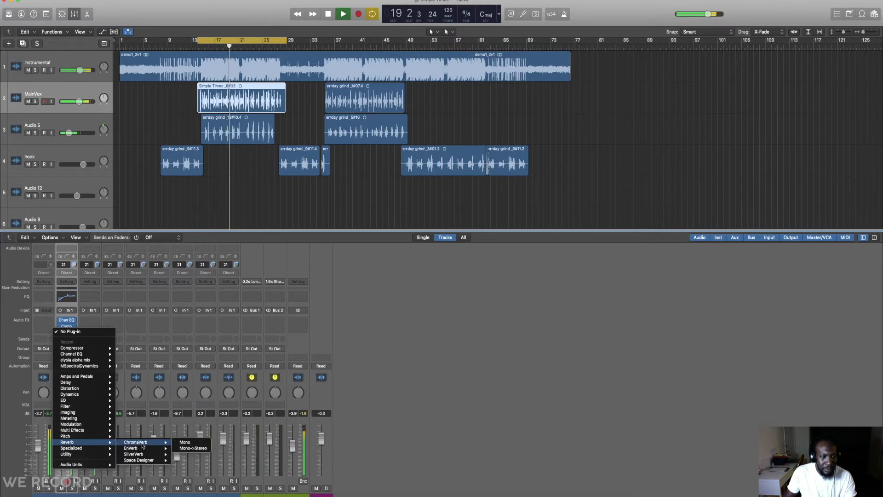
click(187, 448)
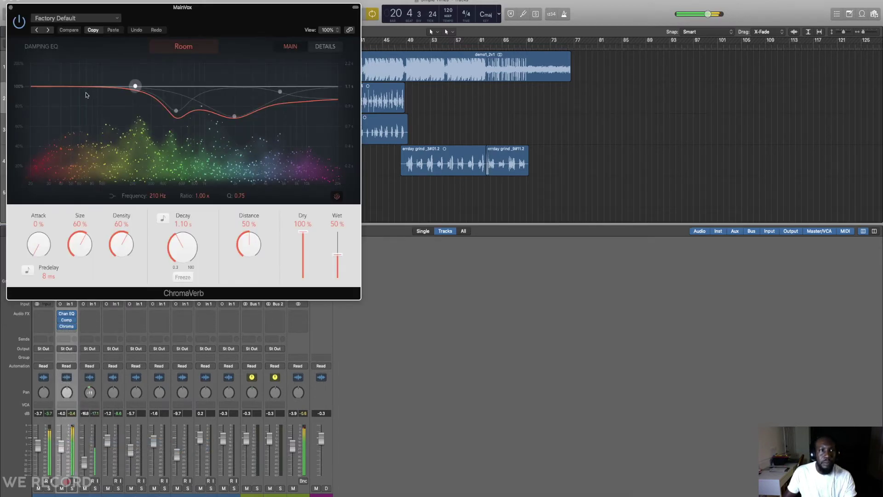
drag(124, 10, 399, 132)
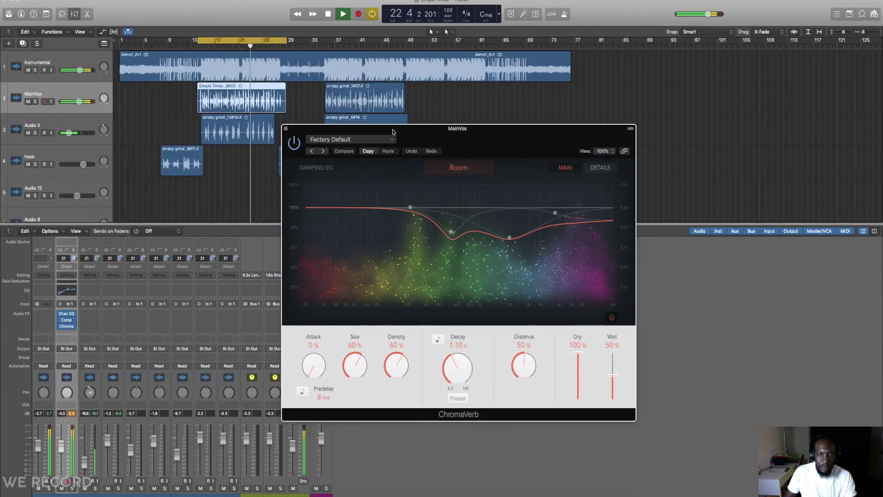
key(space)
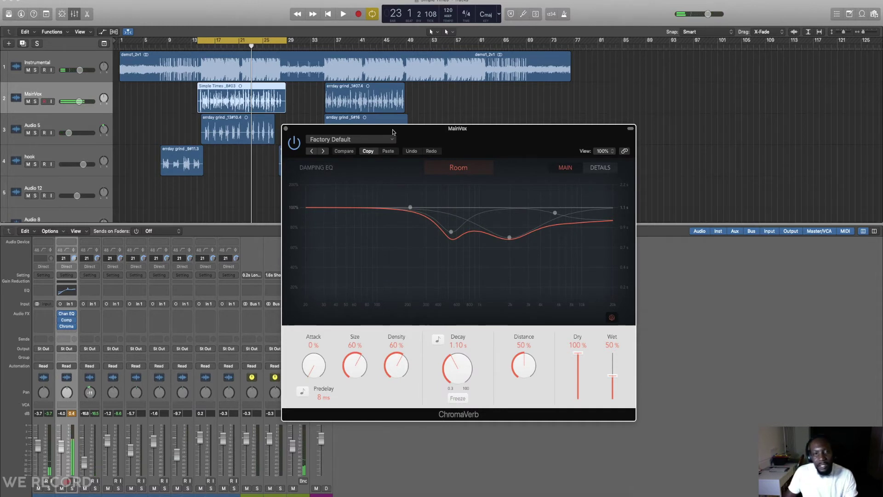
Step: Load ChromaVerb's Vocal Chamber preset and lower its wet level to 10% while the section plays
click(349, 139)
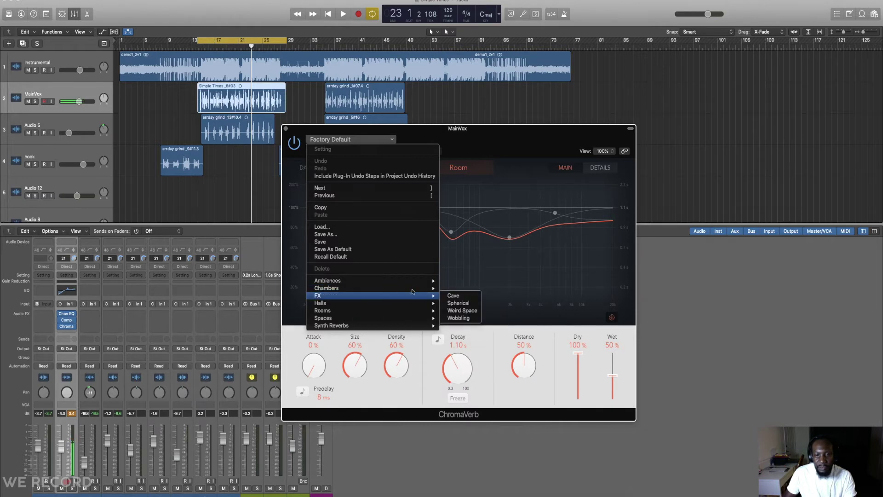
mouse_move(413, 305)
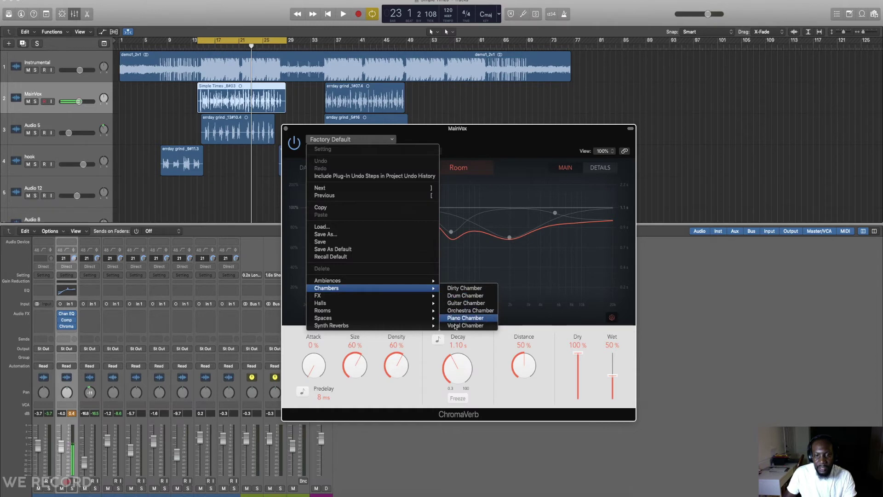
click(452, 326)
key(space)
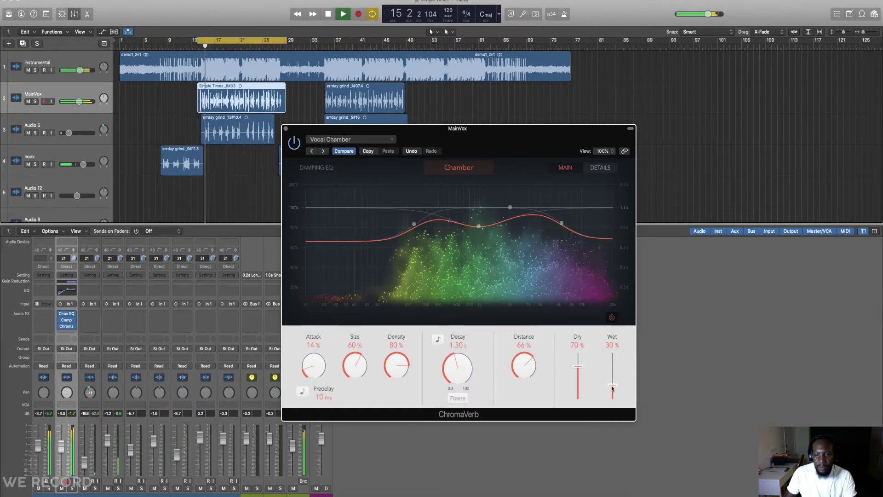
drag(612, 385, 613, 398)
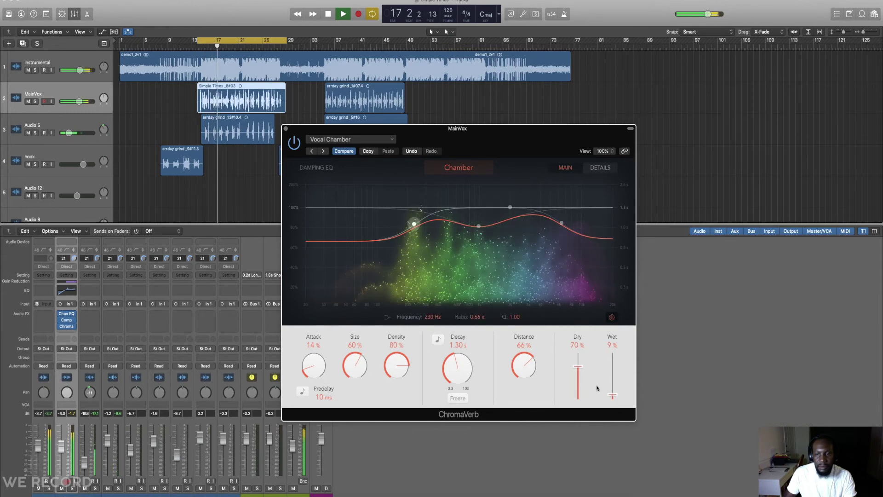
drag(612, 397, 612, 398)
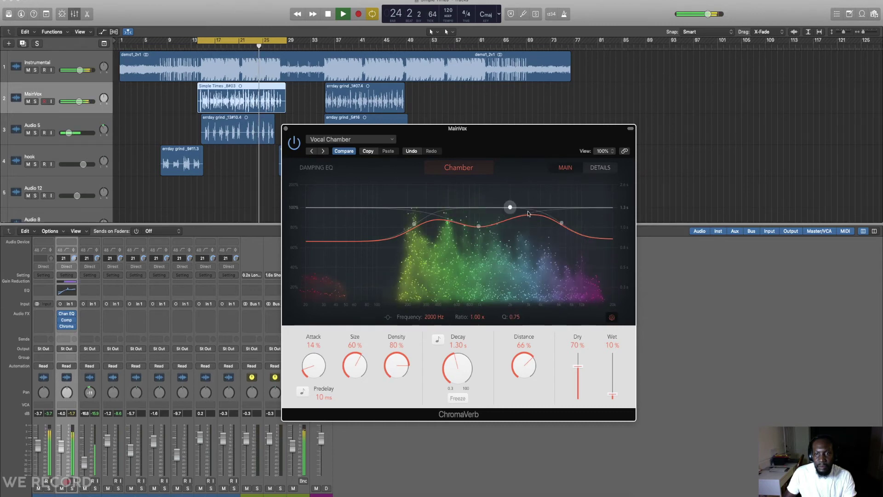
Step: Shift ChromaVerb's high damping band to 4750 Hz with a 1.15 ratio and raise the wet level to 13%
drag(561, 222, 549, 207)
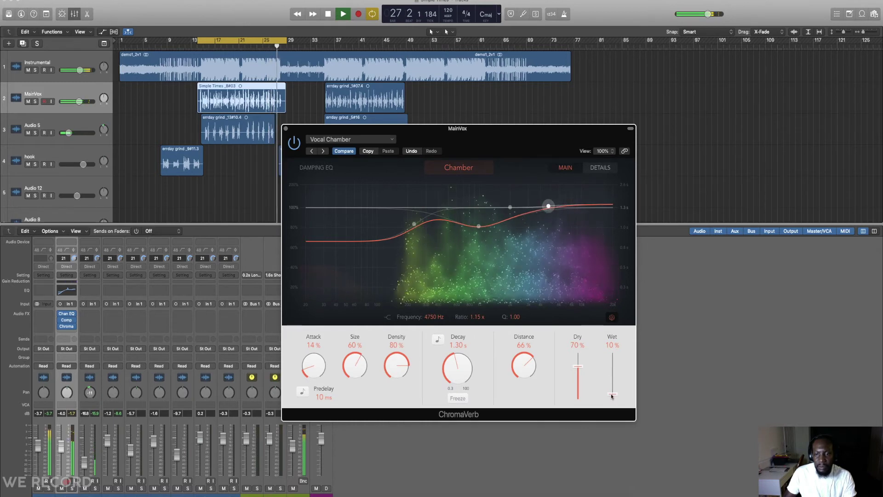
drag(612, 396, 612, 396)
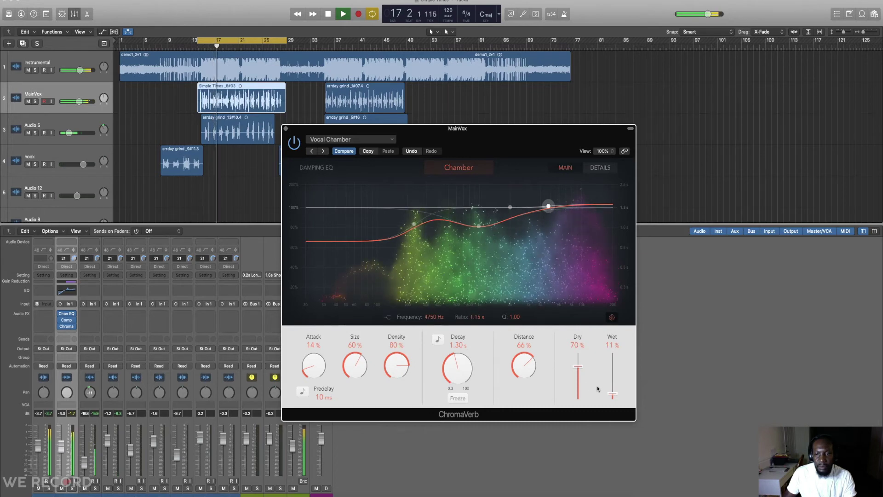
drag(613, 394, 613, 393)
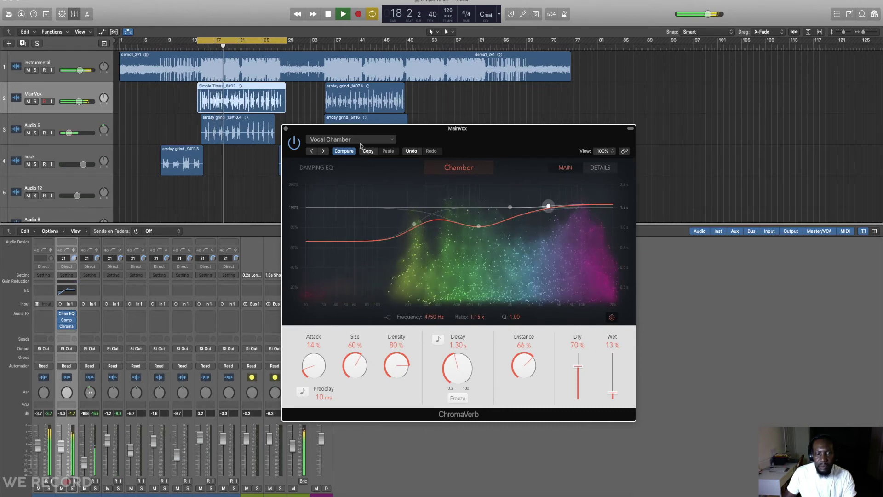
Step: Audition ChromaVerb's Cave preset with its wet level at 7%, continue through Spherical to Wobbling, and stop playback
click(323, 151)
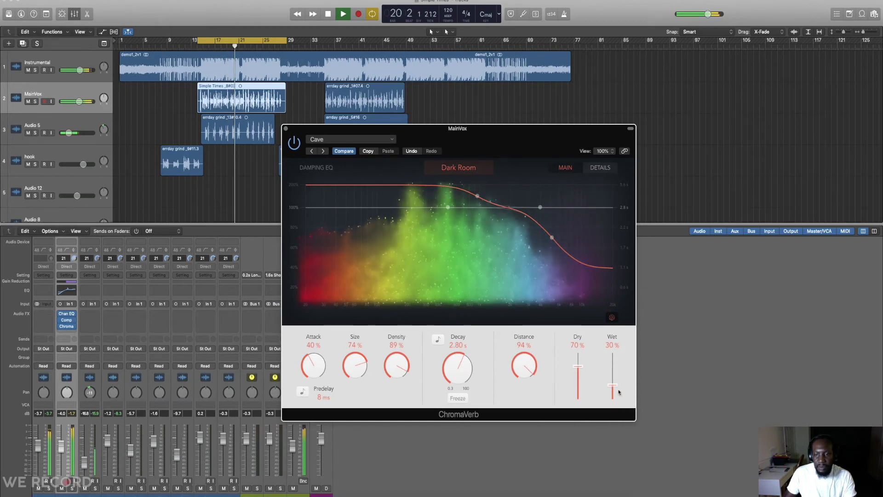
drag(613, 386, 612, 396)
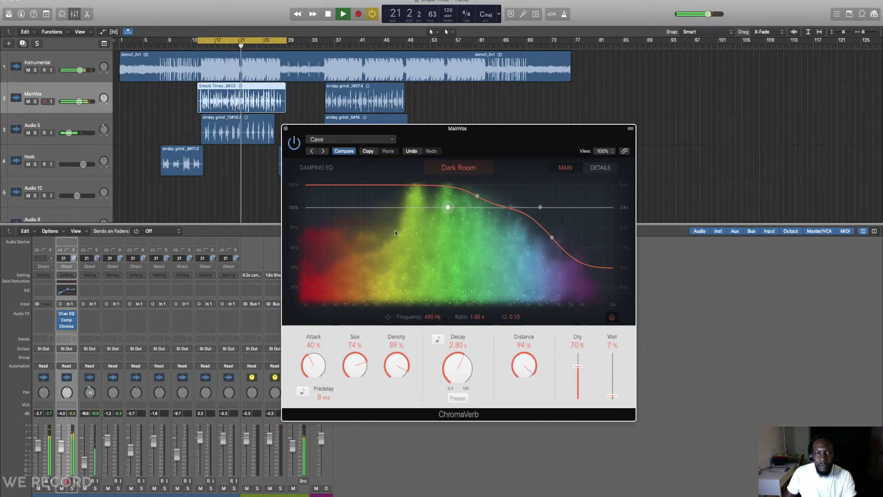
click(323, 151)
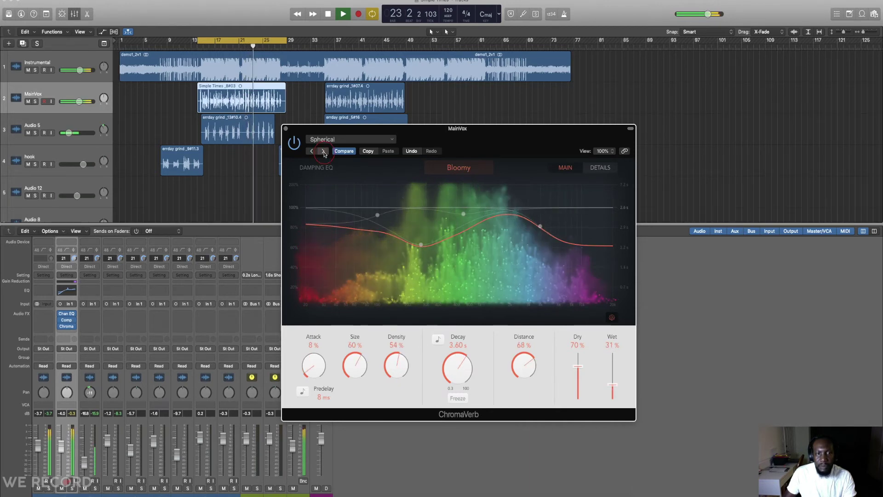
click(323, 151)
click(323, 152)
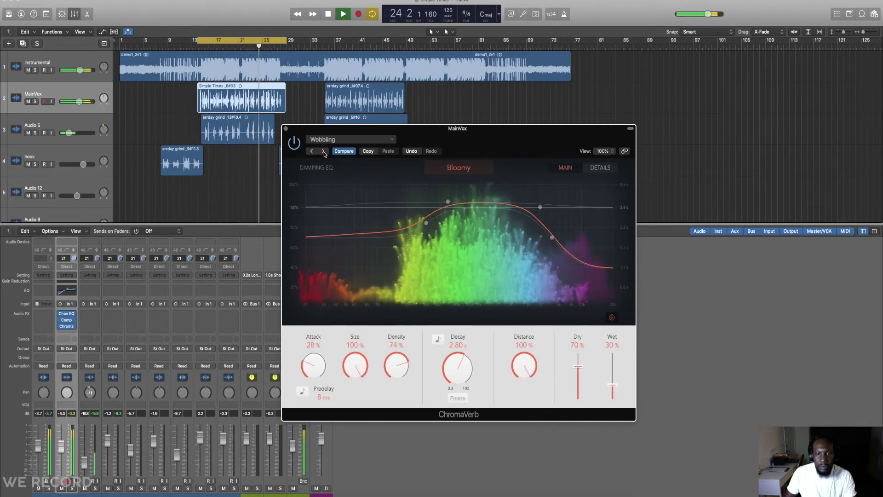
key(space)
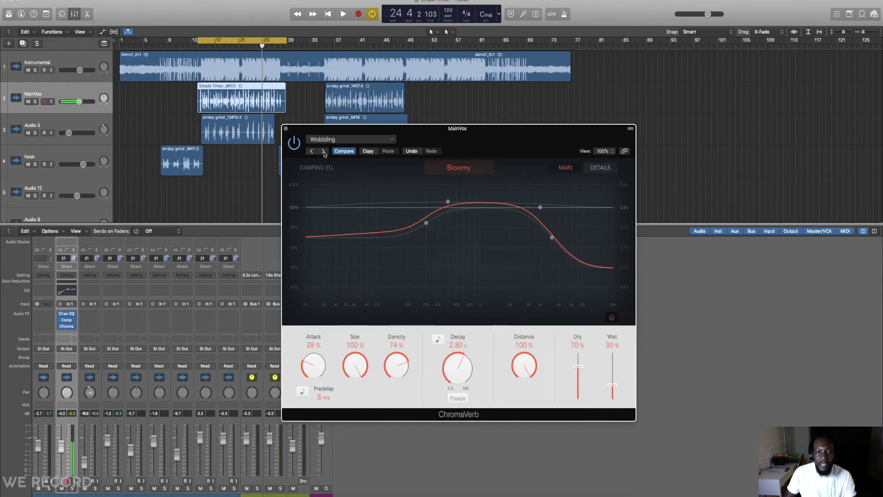
Step: Browse ChromaVerb's Rooms and Spaces presets without choosing one, and advance through the presets to Big Wave
click(324, 142)
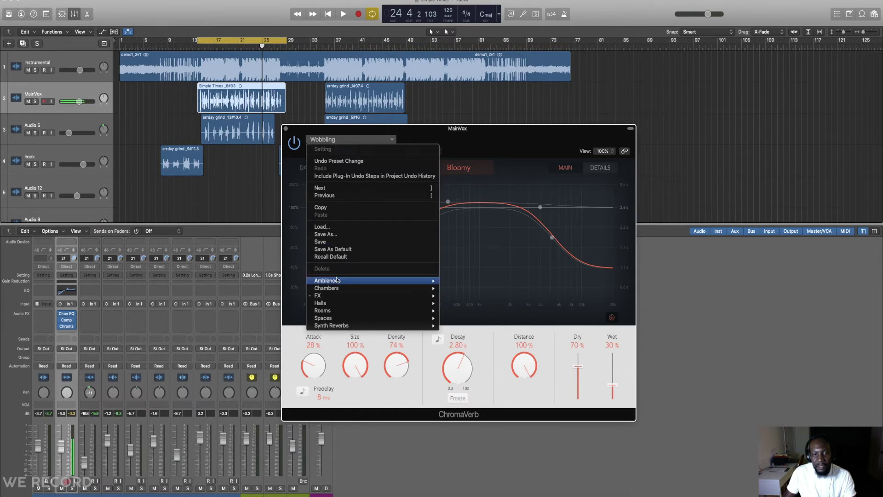
mouse_move(337, 299)
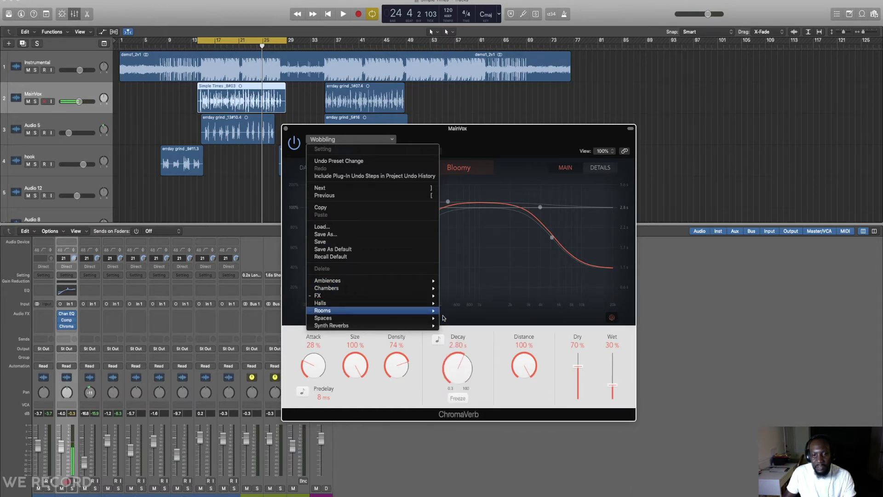
mouse_move(424, 311)
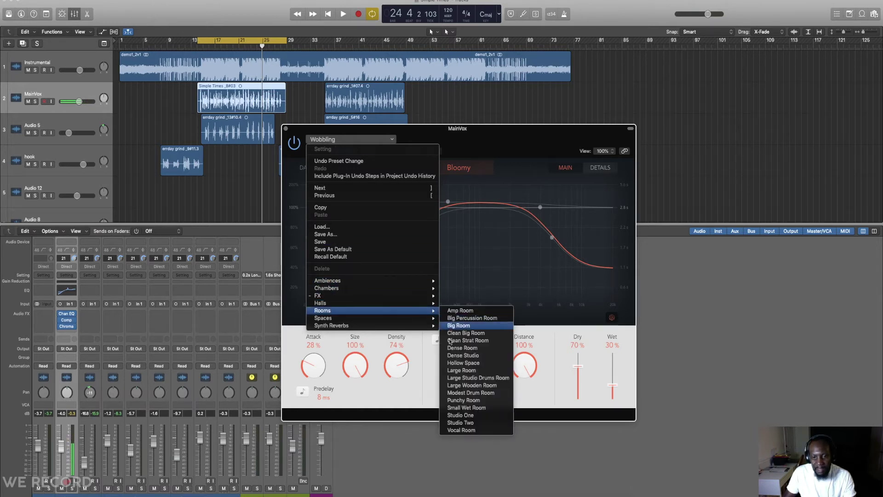
mouse_move(376, 326)
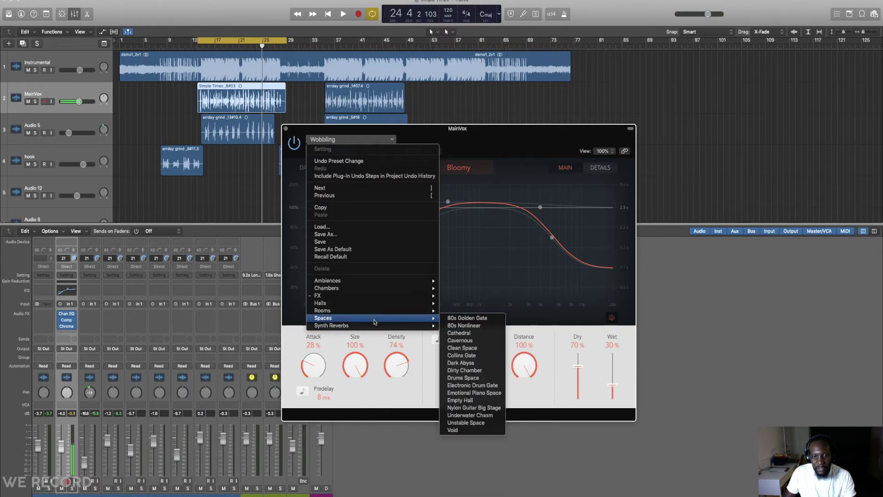
click(473, 137)
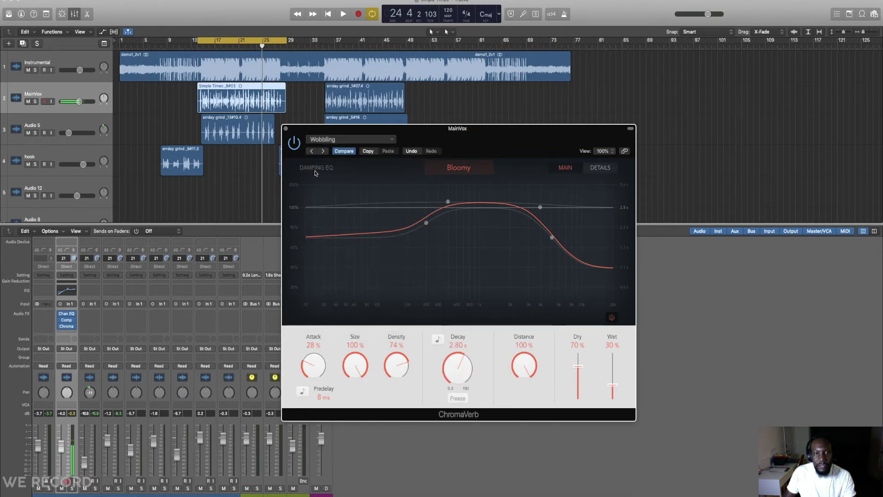
click(324, 151)
click(324, 152)
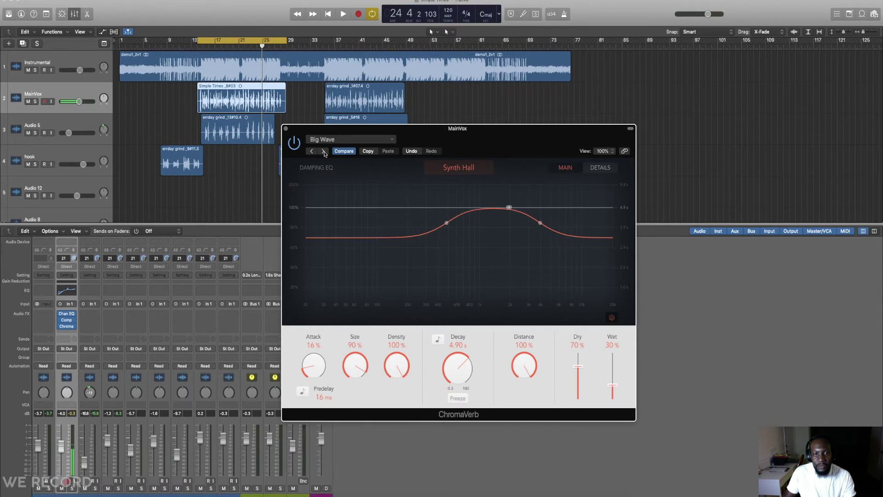
Step: Load ChromaVerb's Small Wet Room preset from the Rooms category and start playback
click(361, 141)
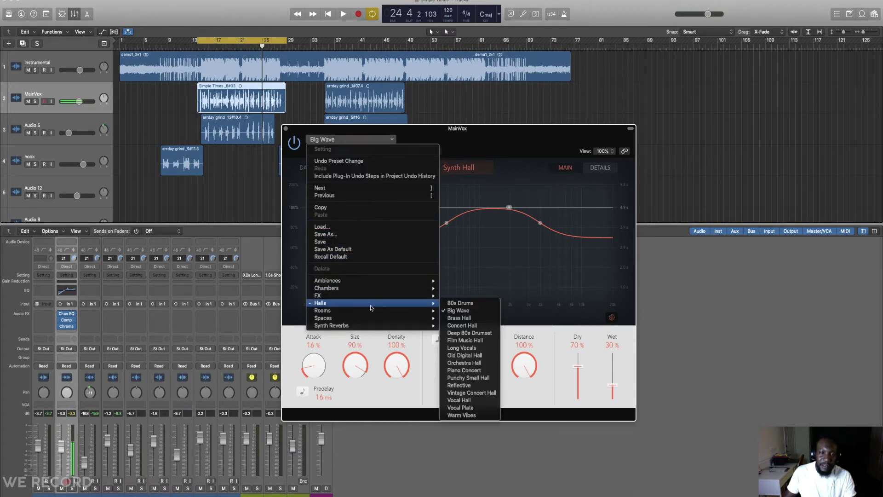
mouse_move(371, 312)
mouse_move(371, 330)
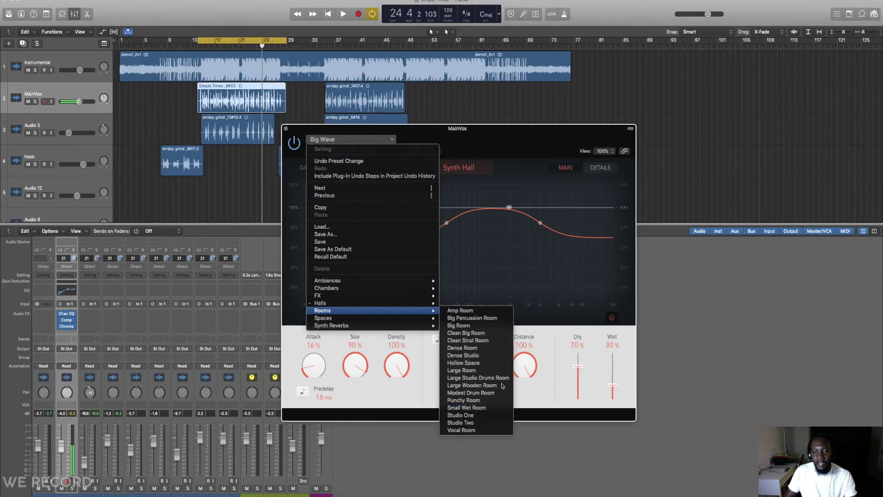
click(469, 408)
key(space)
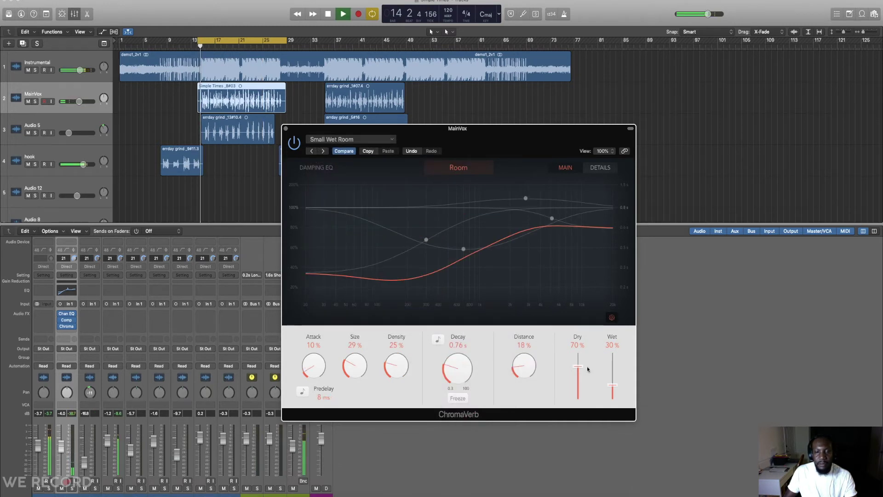
Step: Set ChromaVerb's wet level to 10% and its decay to 0.79 s while the section plays
drag(613, 385, 612, 399)
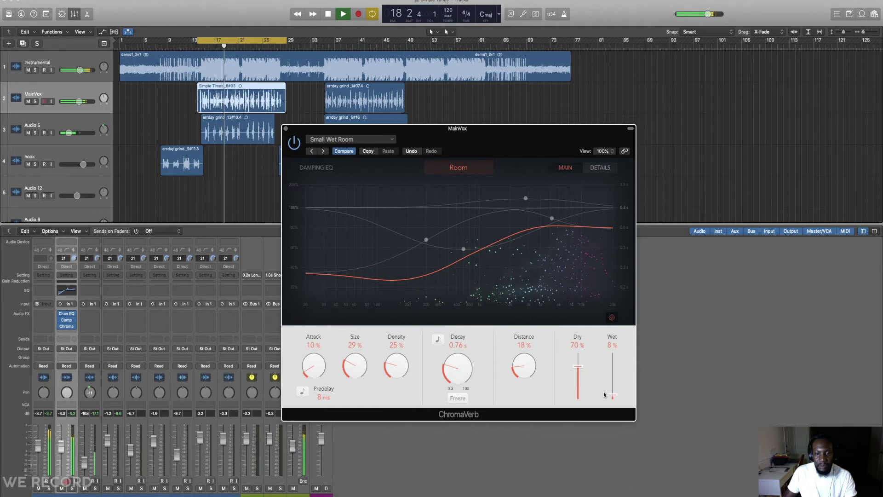
drag(448, 369, 448, 367)
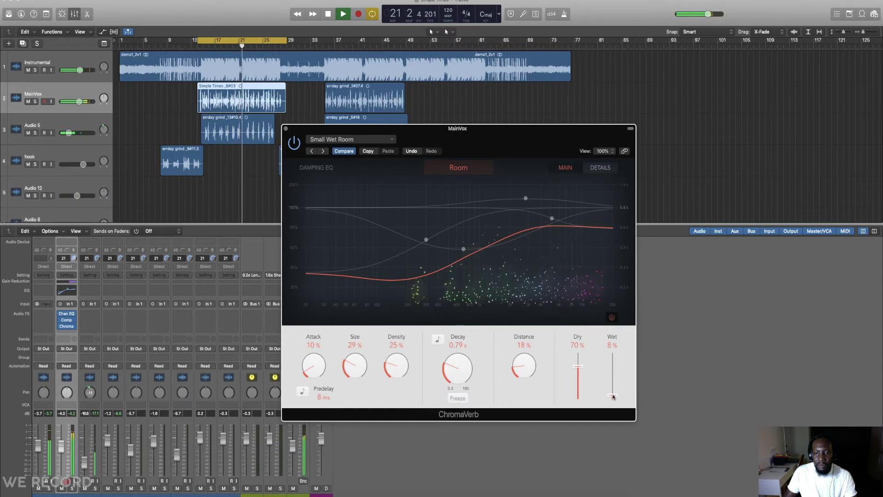
drag(612, 396, 613, 396)
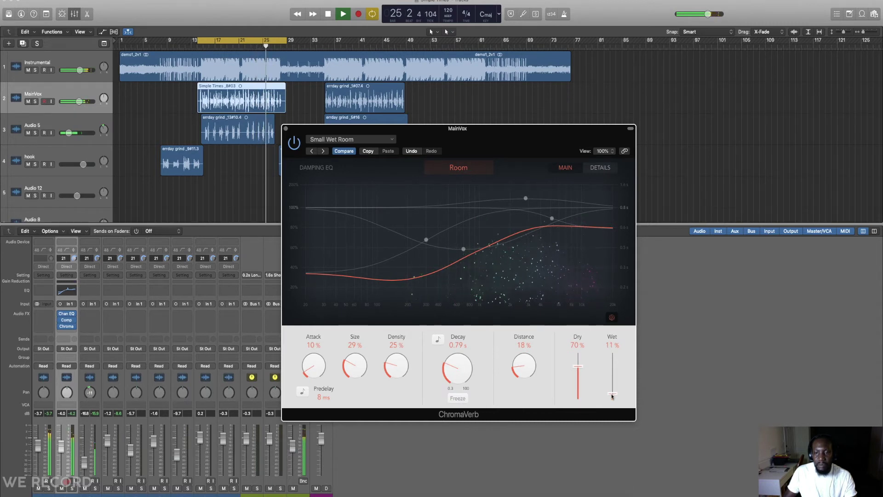
drag(612, 396, 612, 396)
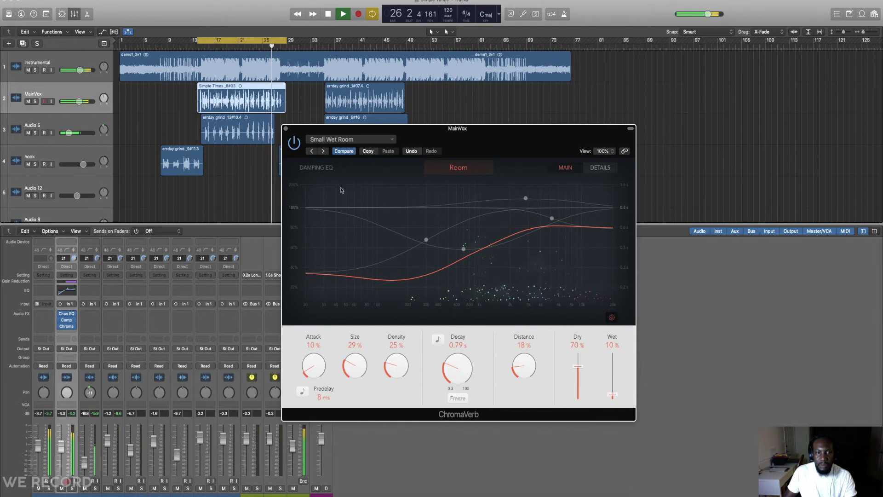
Step: Bypass ChromaVerb briefly to compare the dry vocal, and close its window with playback stopped
click(292, 146)
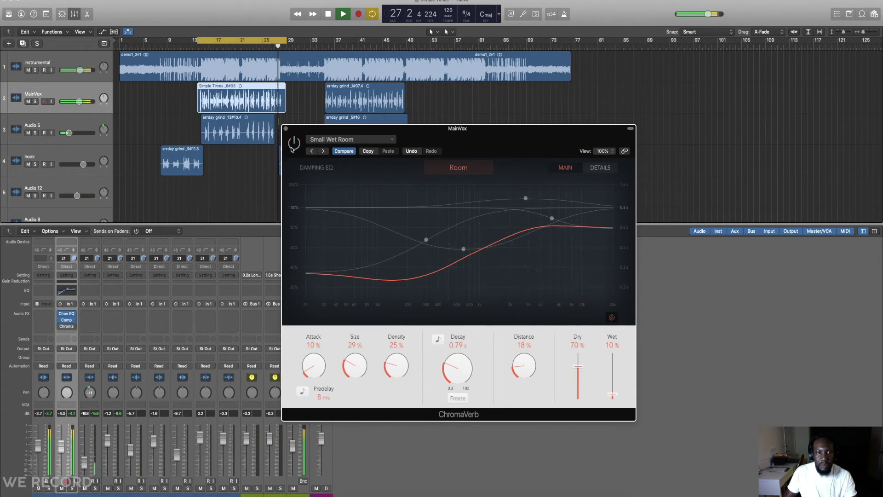
key(space)
click(269, 151)
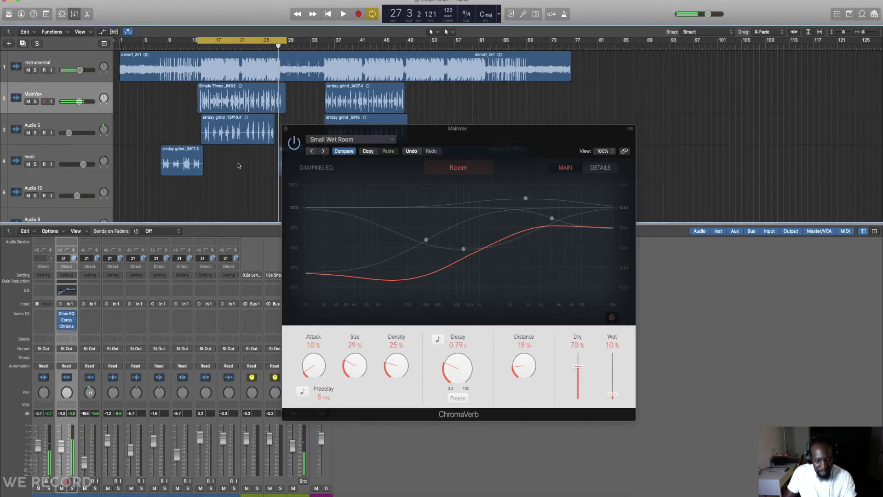
click(286, 129)
Step: Insert a stereo Delay Designer after ChromaVerb on MainVox and close its window
click(72, 332)
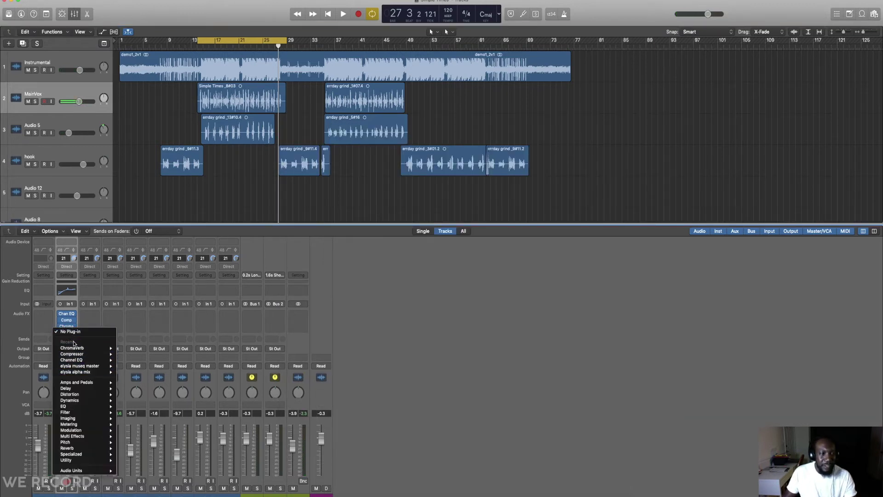
mouse_move(81, 449)
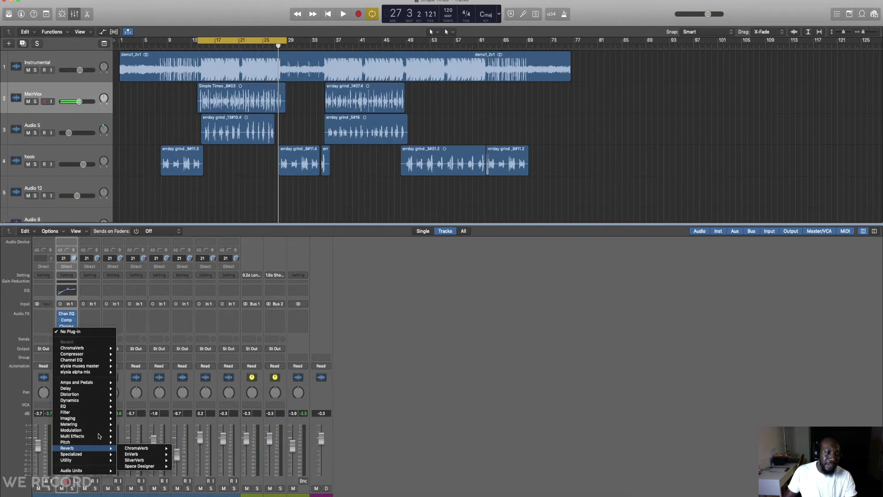
mouse_move(93, 390)
mouse_move(137, 390)
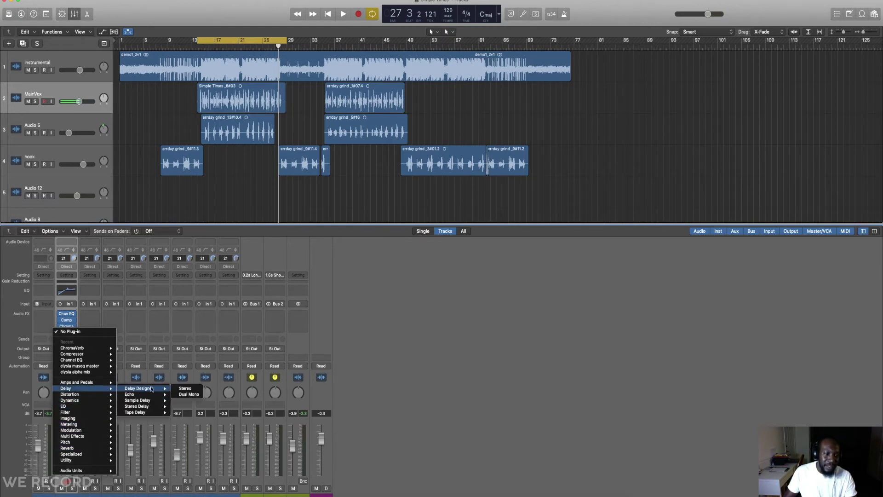
click(184, 388)
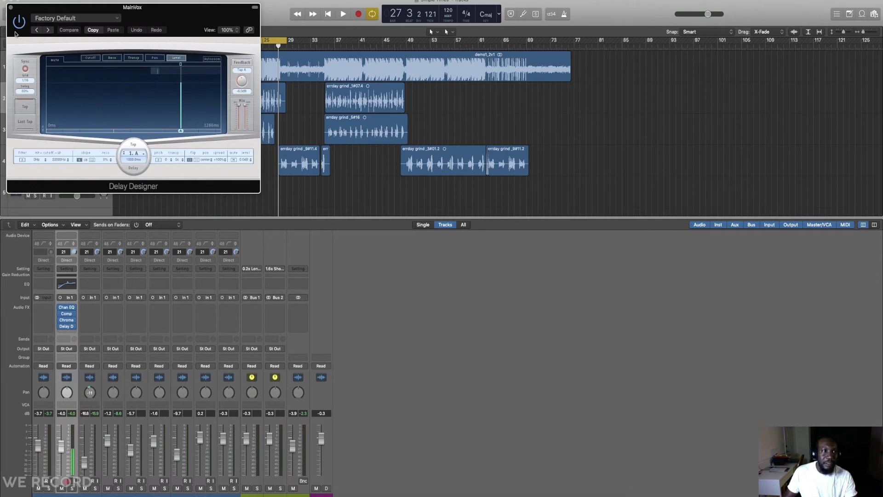
click(11, 7)
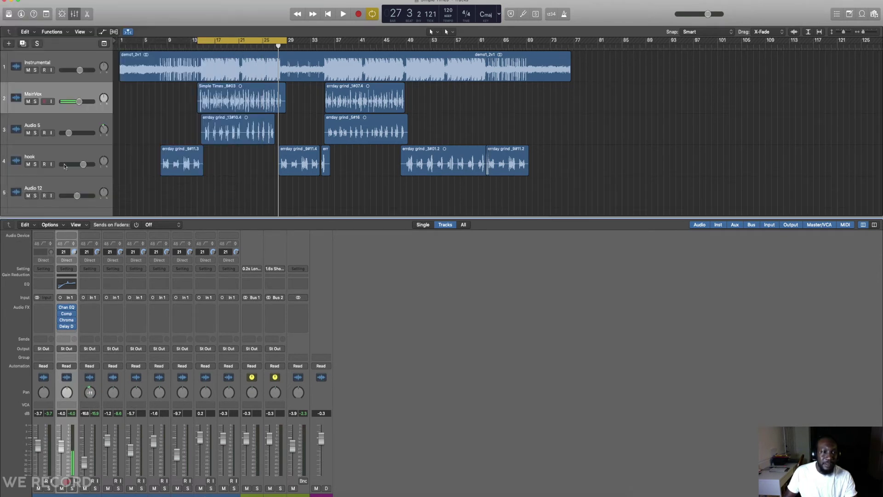
Step: Replace MainVox's Delay Designer with a stereo Stereo Delay and place its window clear of the vocal channel strip
click(74, 328)
mouse_move(95, 362)
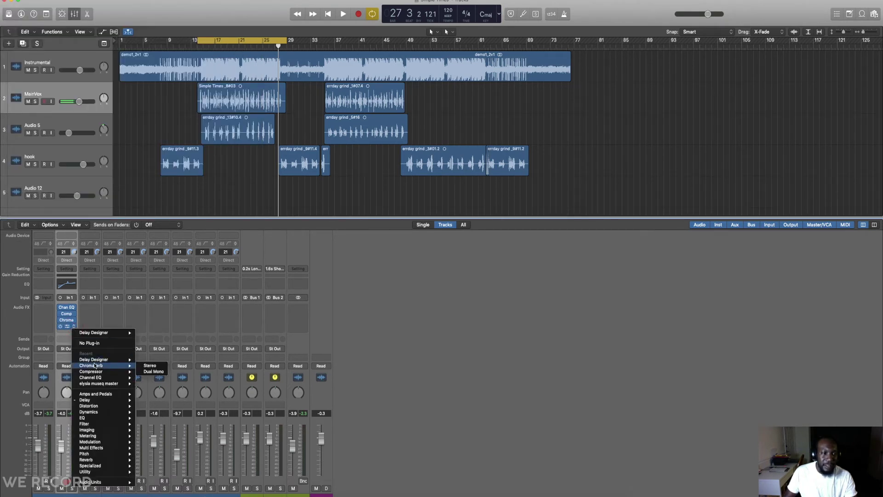
mouse_move(100, 402)
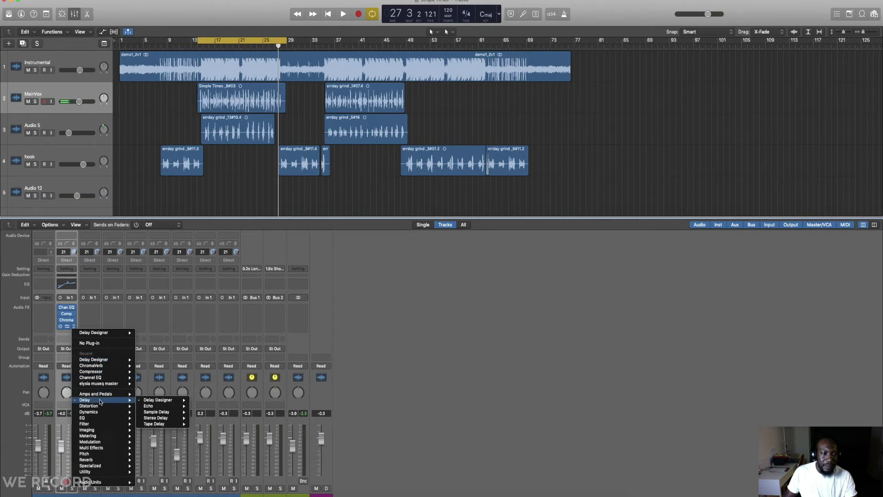
mouse_move(157, 411)
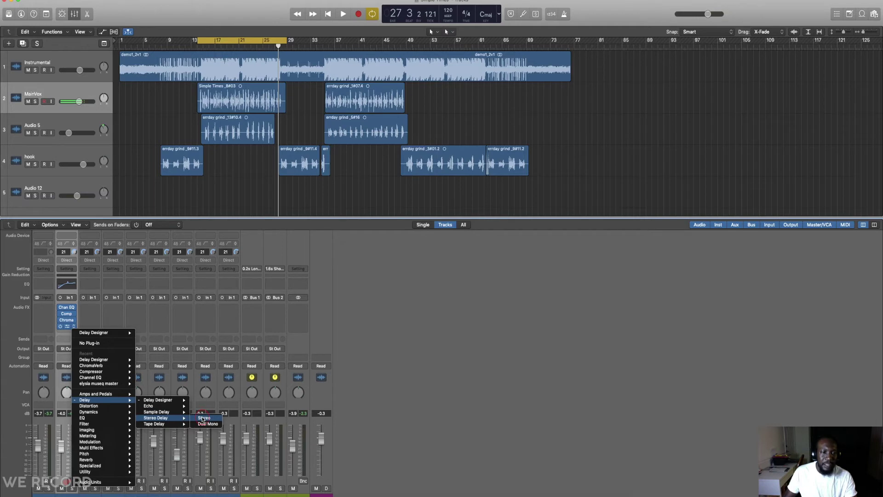
click(203, 418)
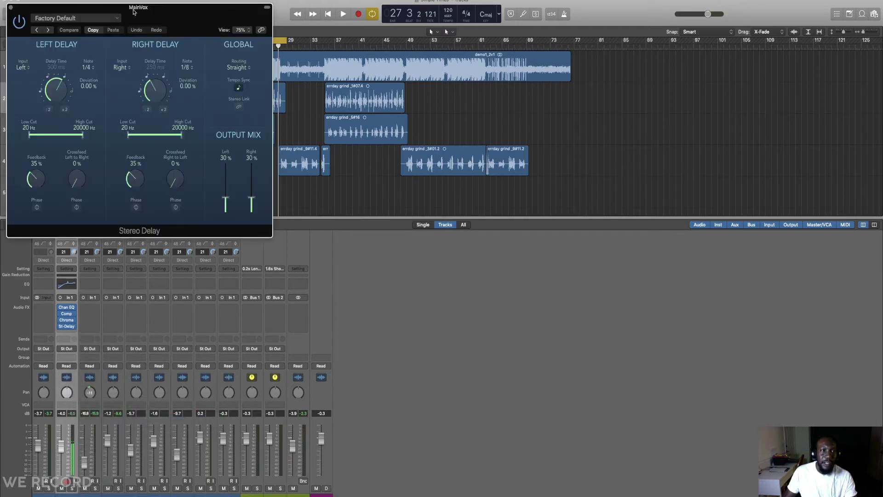
drag(133, 12, 417, 168)
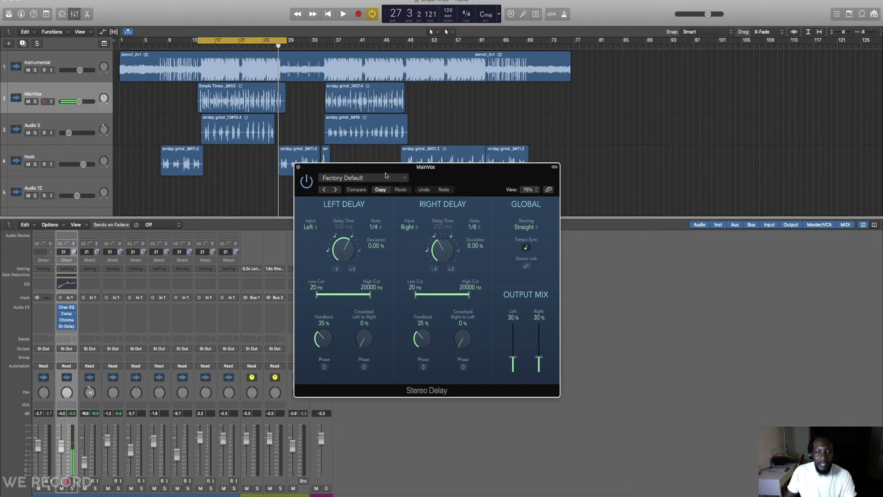
drag(385, 168, 405, 168)
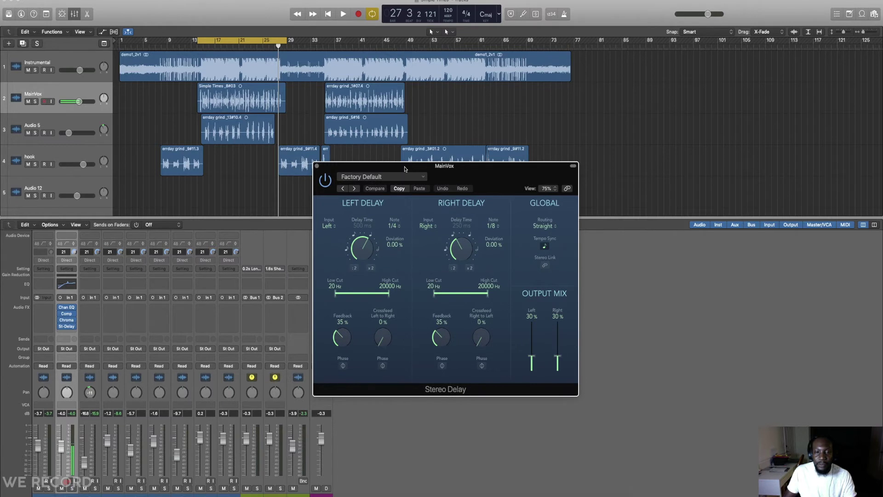
Step: Play from bar 14 and set the Stereo Delay's output mix to 9% left and 10% right
click(198, 48)
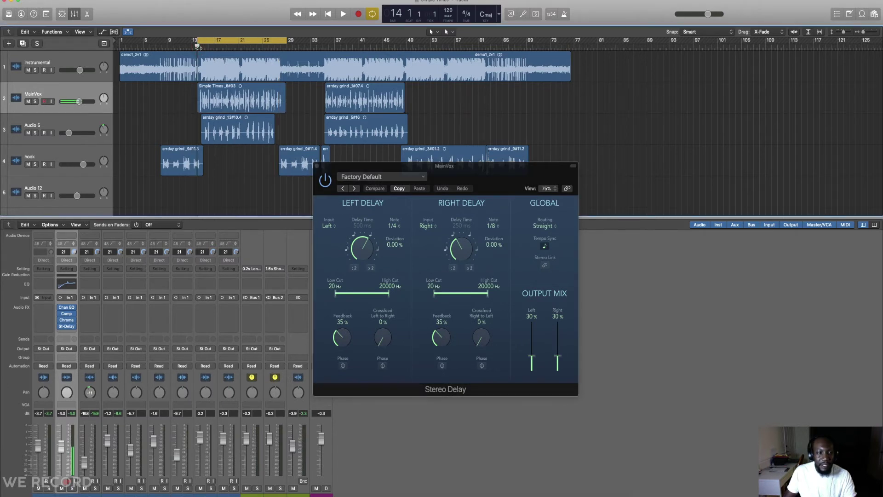
key(space)
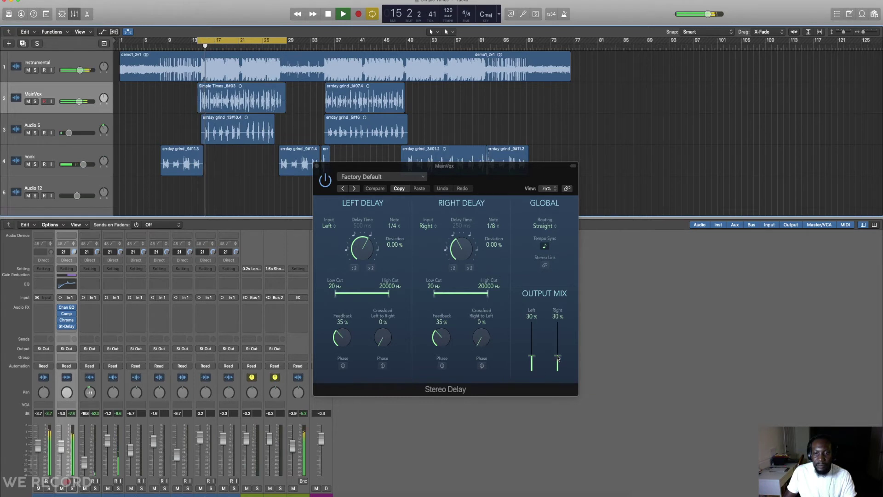
mouse_move(557, 362)
mouse_down()
mouse_move(558, 371)
mouse_move(532, 369)
mouse_move(558, 368)
mouse_up()
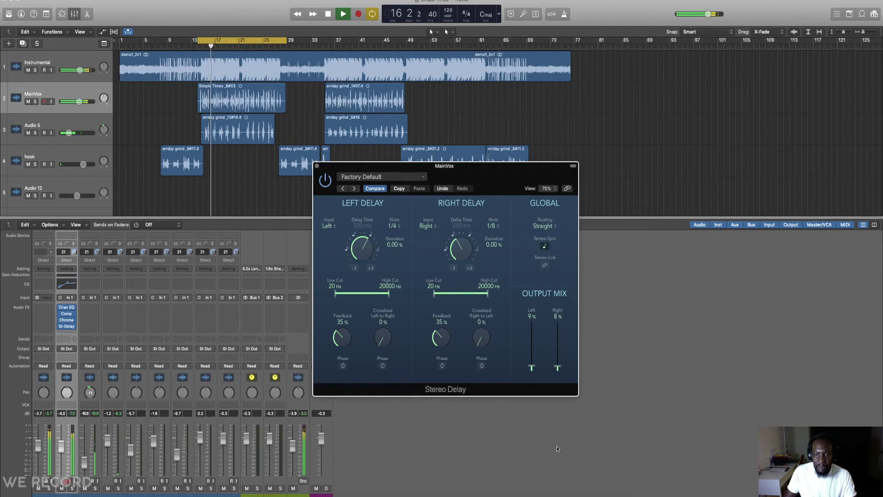
drag(559, 368, 559, 366)
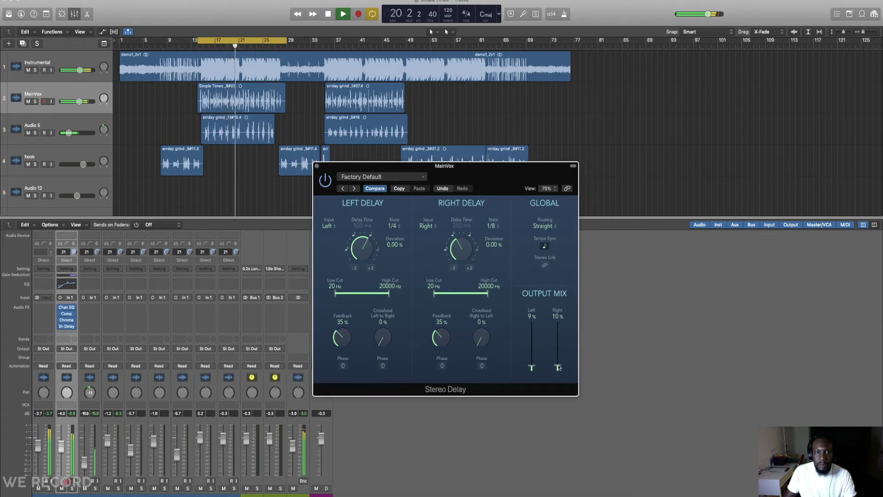
Step: Stop playback and save the project
key(space)
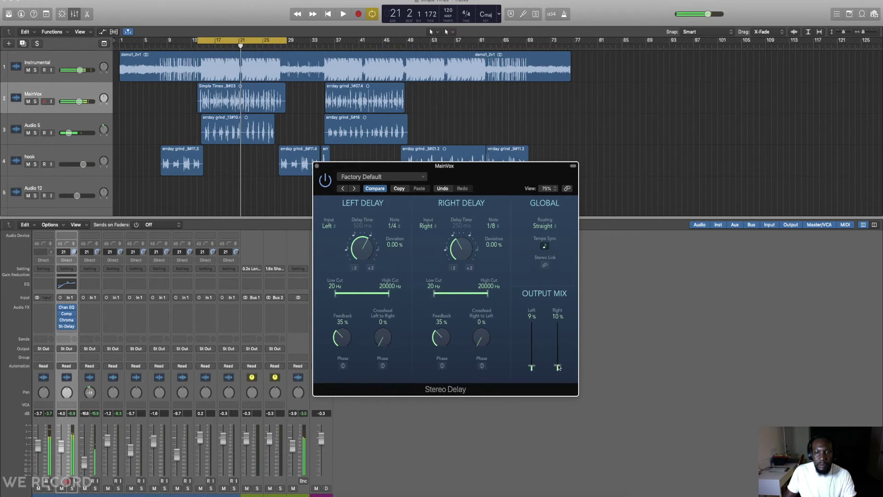
key(super+s)
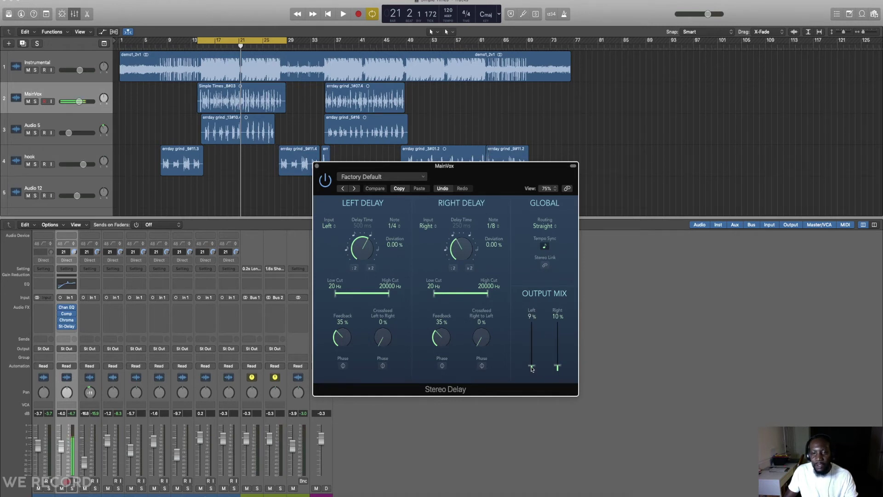
Step: Raise the Stereo Delay's output mix to 80% left and 80% right and play a short passage to audition the exaggerated delay
drag(531, 368, 531, 338)
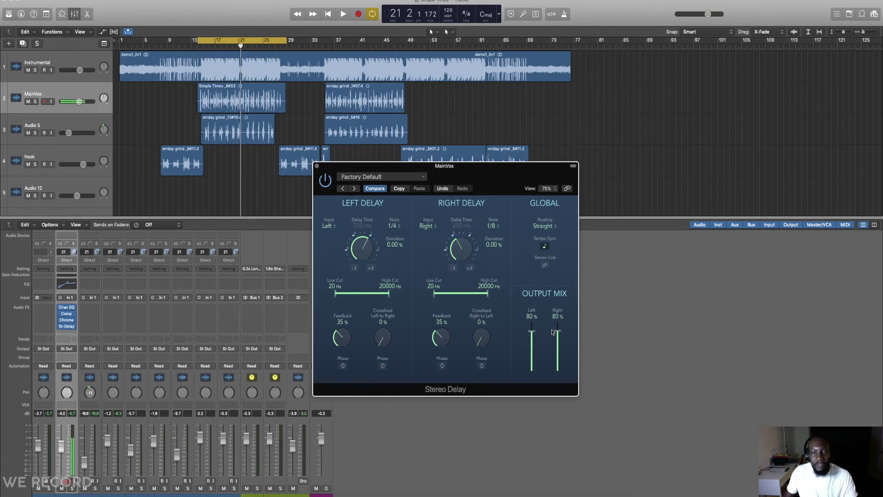
key(space)
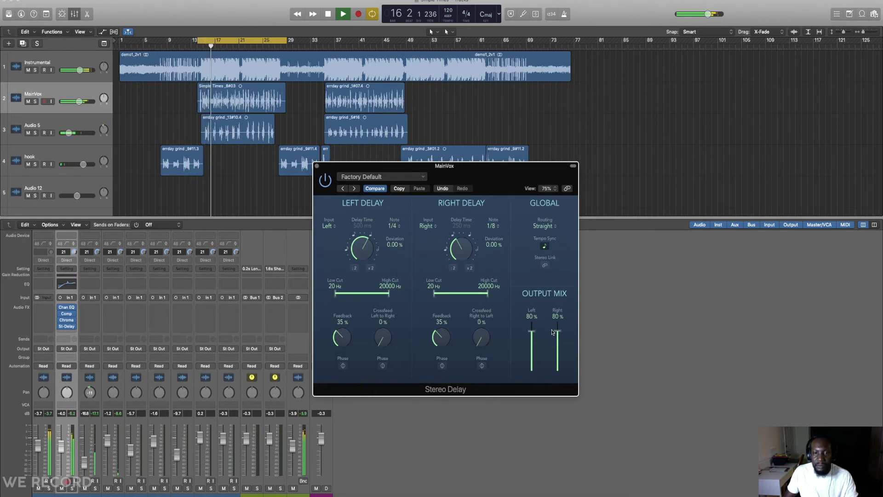
key(space)
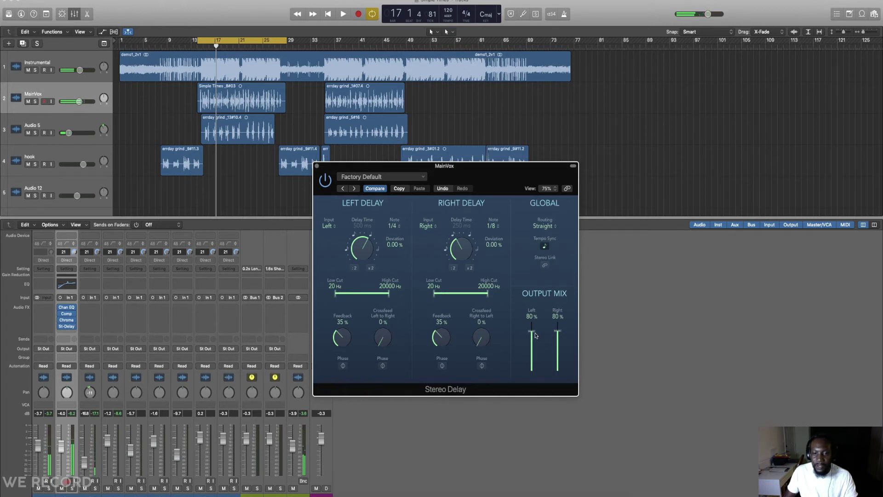
Step: Set the Stereo Delay's output mix to 8% left and 9% right, audition the verse from about bar 14, and save the project
drag(533, 342, 532, 362)
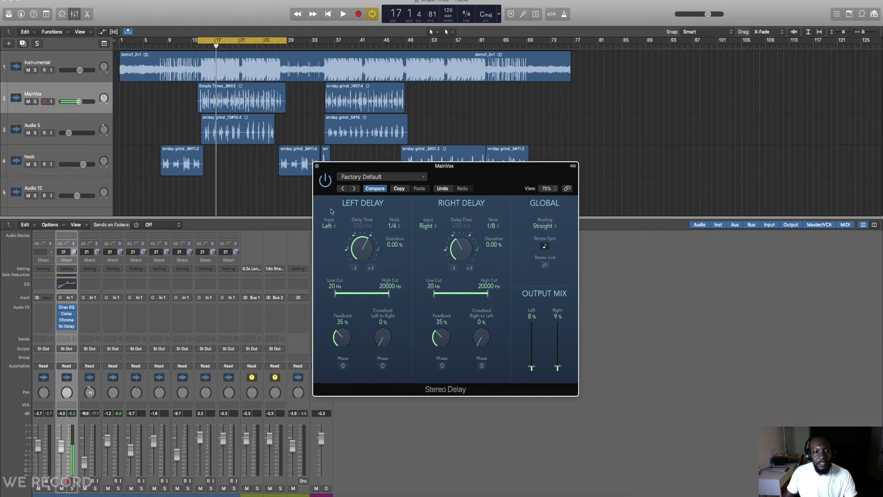
click(195, 45)
key(space)
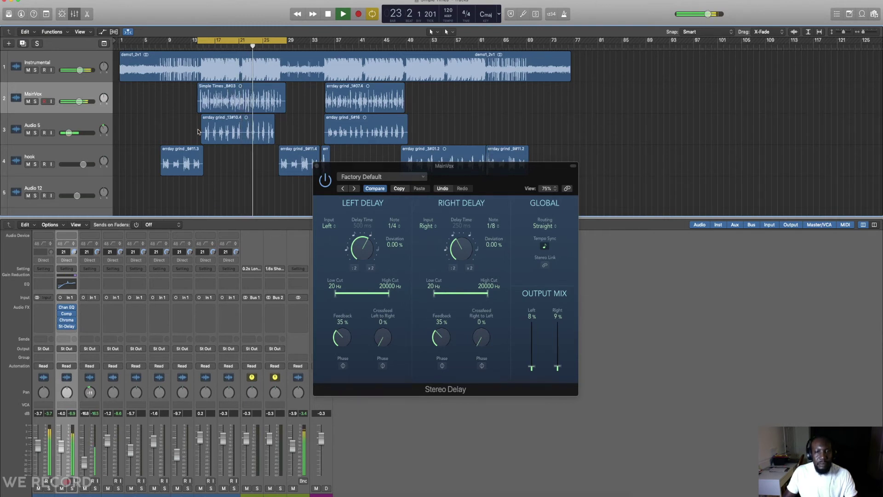
key(space)
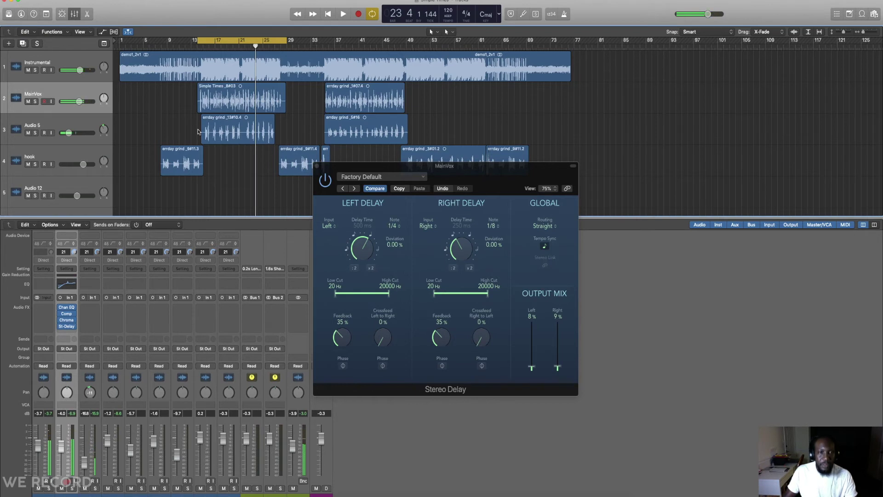
key(super+s)
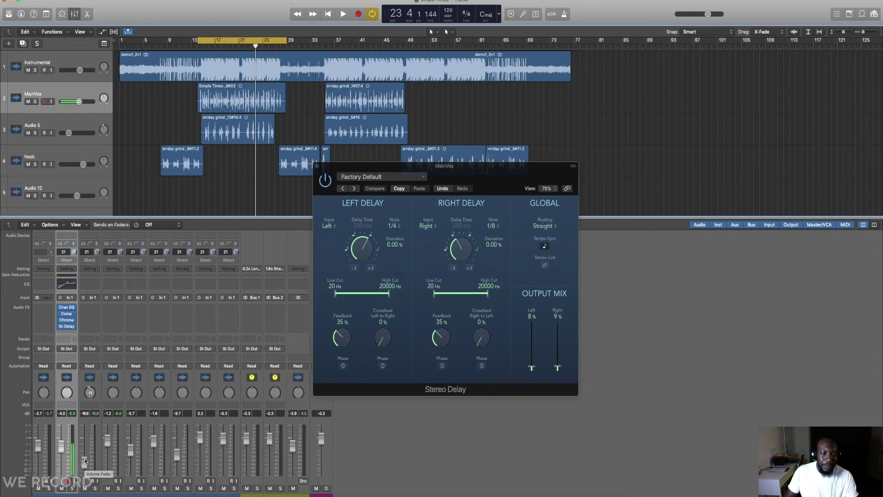
Step: During playback, raise the Audio 5 volume fader to -4.8 dB and set its pan to +10
key(space)
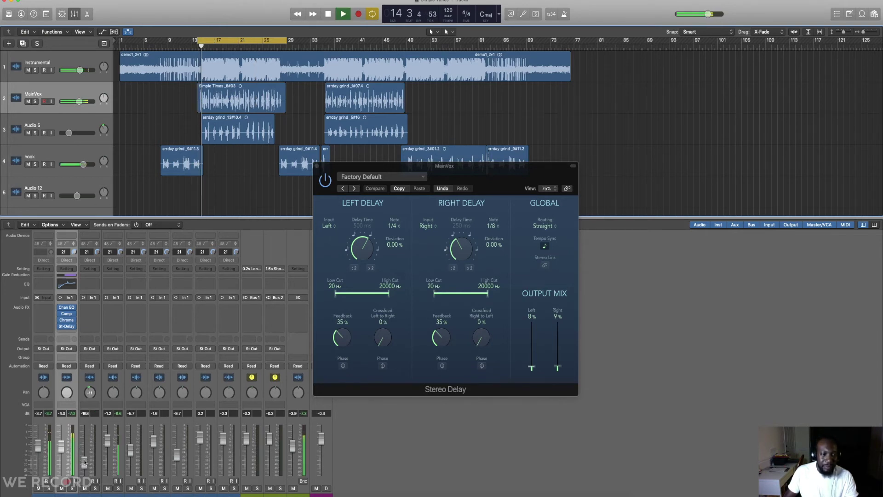
mouse_move(86, 461)
mouse_down()
mouse_move(84, 437)
mouse_move(84, 445)
mouse_up()
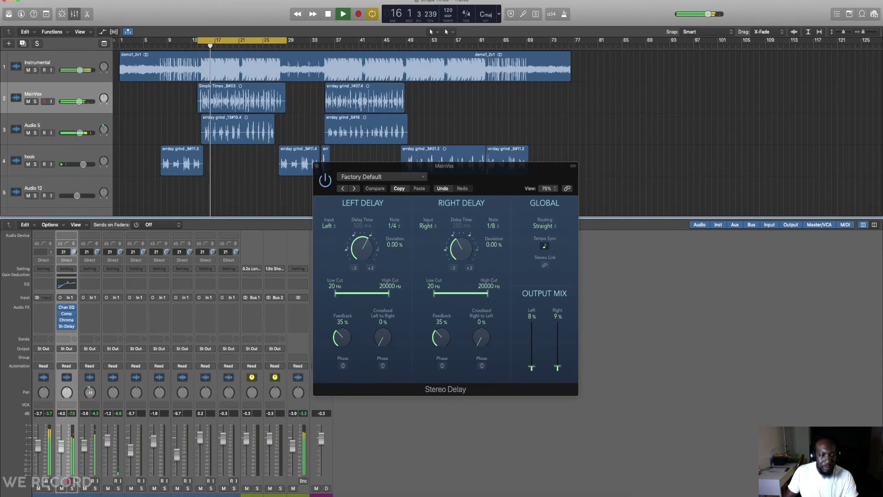
click(87, 396)
drag(88, 395, 90, 386)
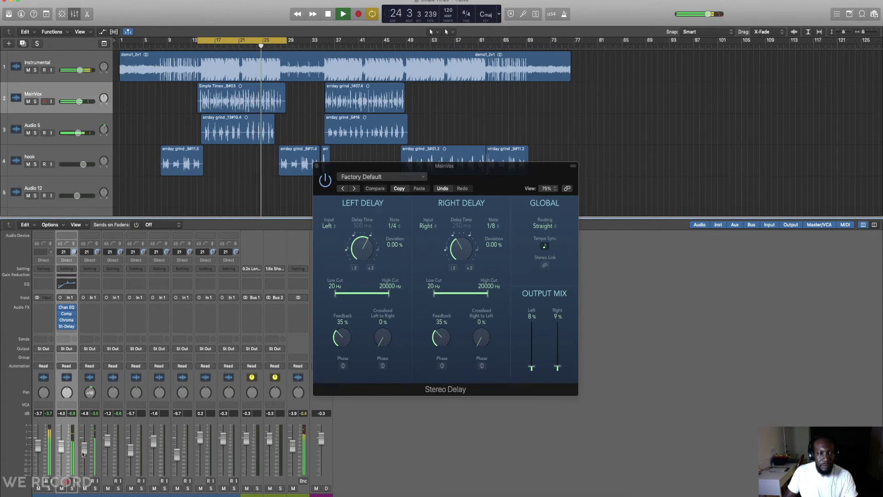
key(space)
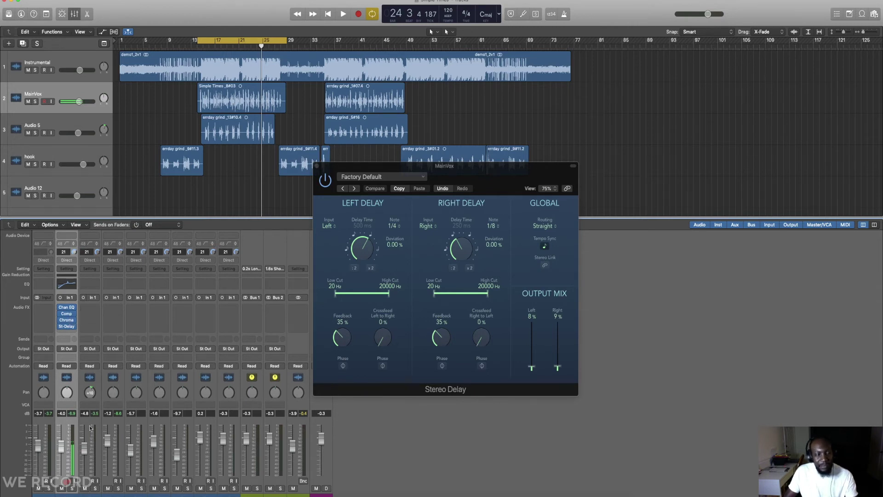
Step: Insert a mono Compressor on Audio 5 and place its window clear of the vocal channel strips
click(96, 311)
mouse_move(93, 345)
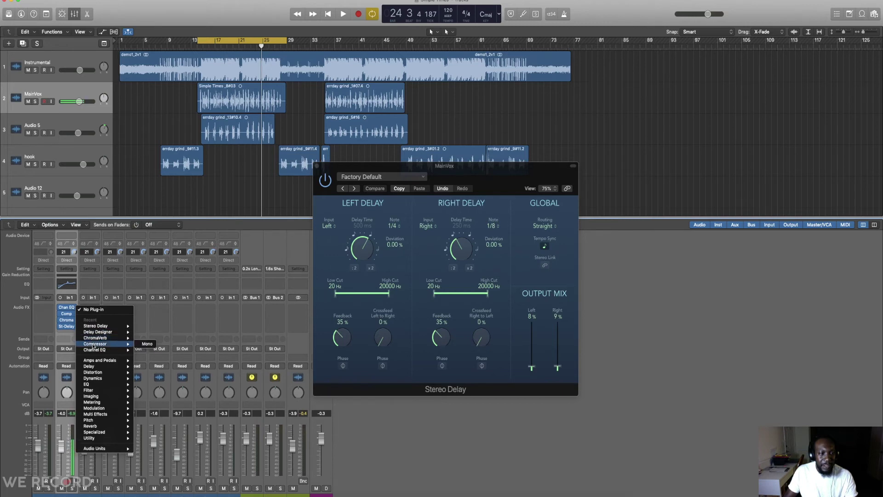
click(146, 344)
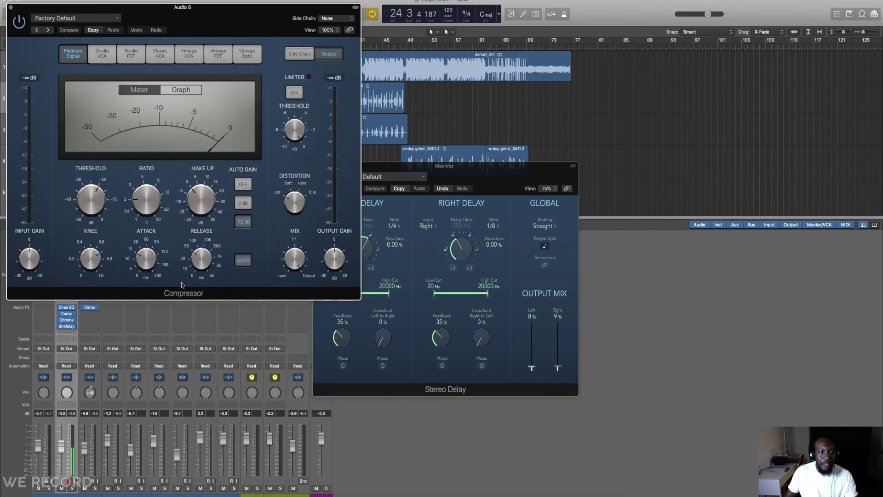
drag(188, 12, 286, 33)
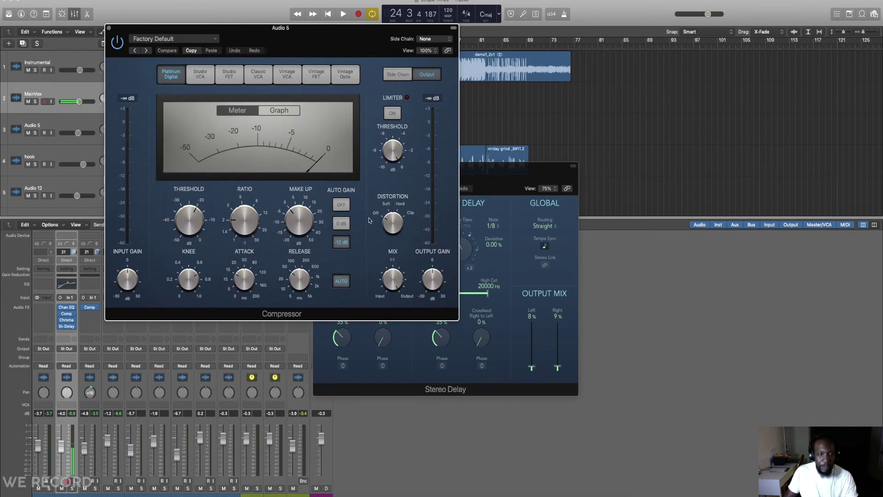
Step: While playing, increase the distortion and ratio of Audio 5's Compressor and switch its circuit type to Classic VCA
key(space)
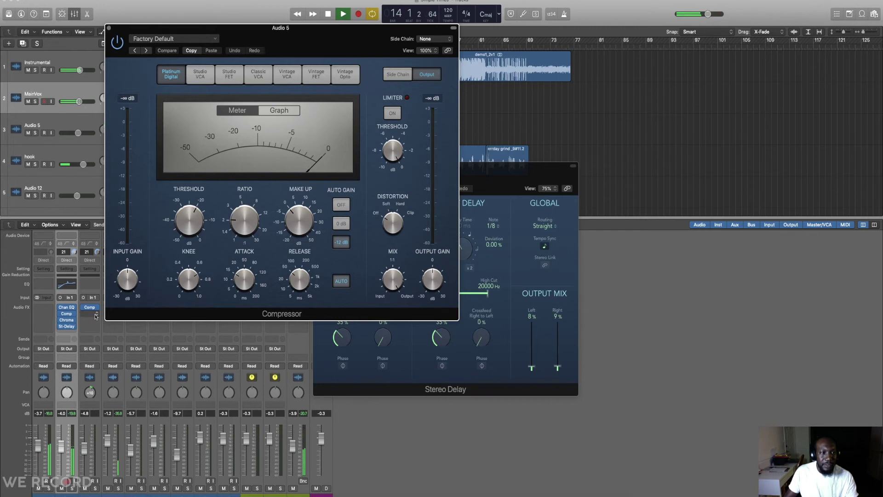
drag(205, 282, 194, 291)
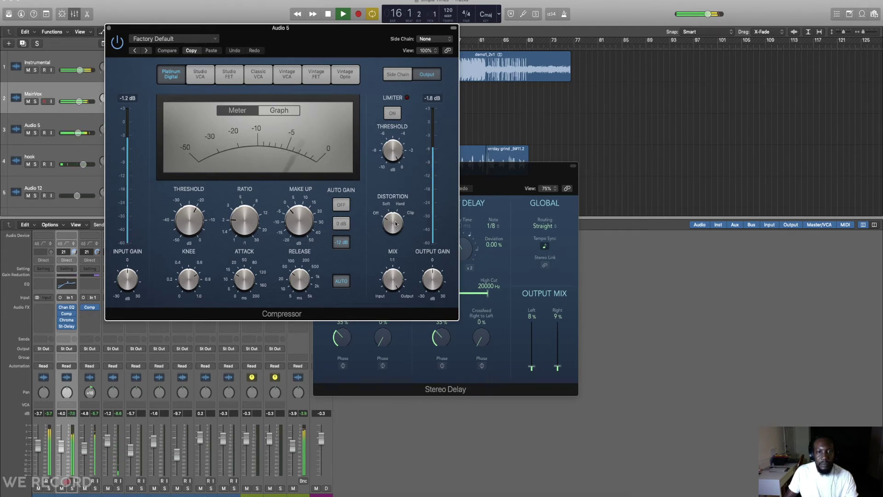
drag(396, 224, 394, 212)
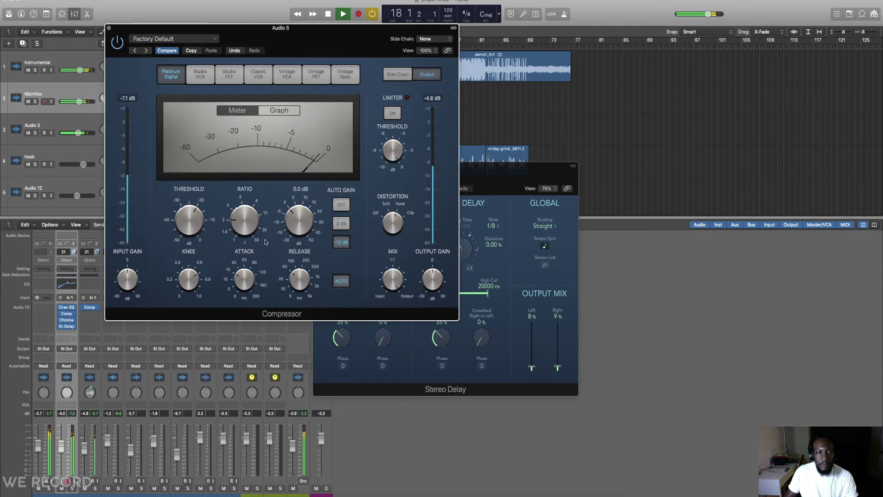
click(236, 219)
drag(241, 211, 240, 205)
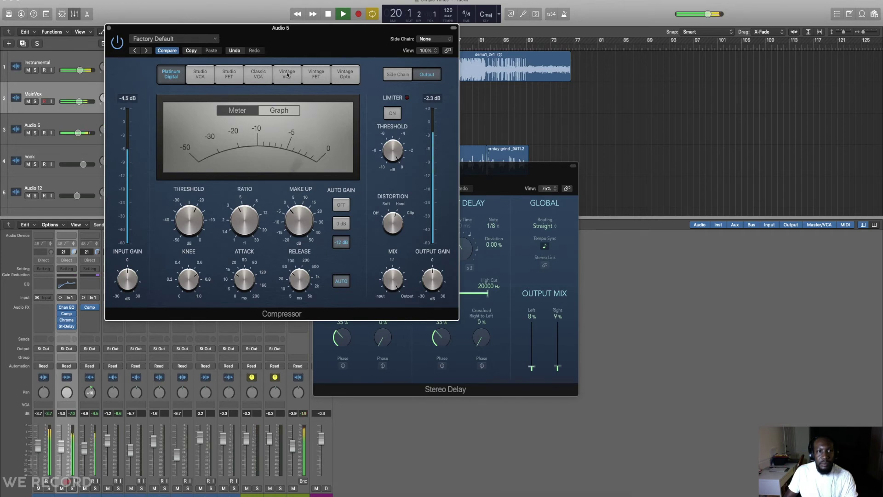
click(260, 75)
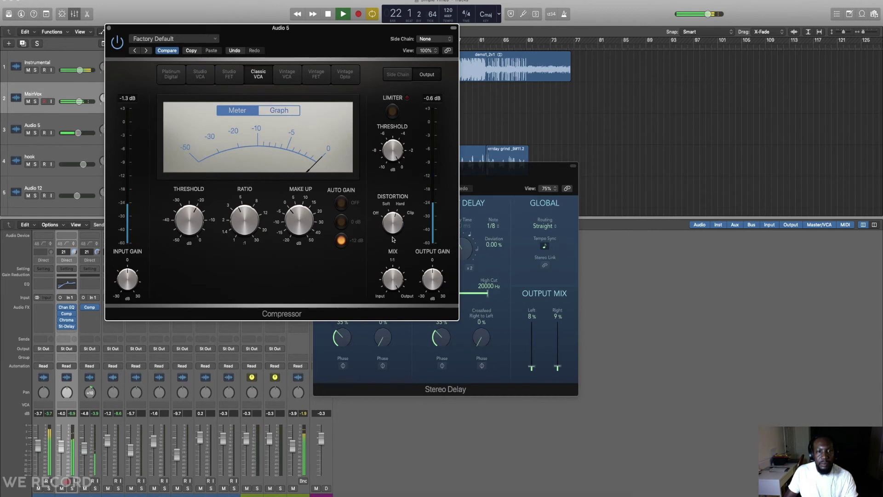
mouse_move(306, 231)
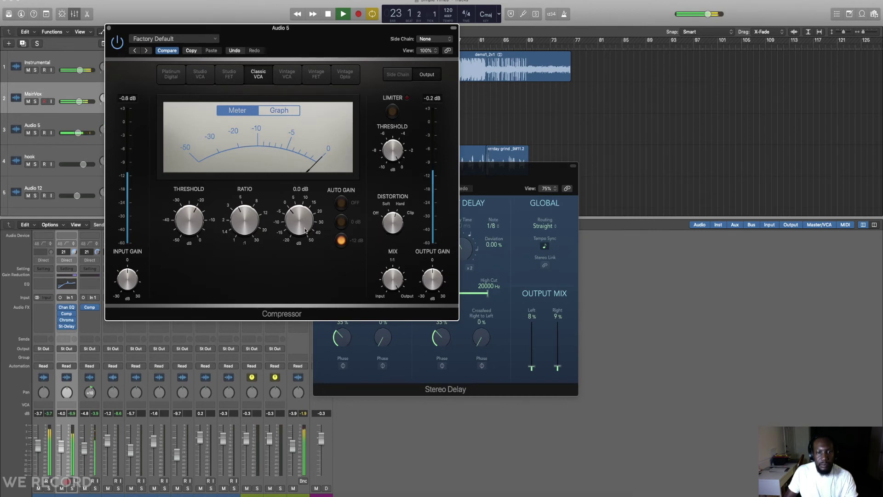
mouse_move(389, 279)
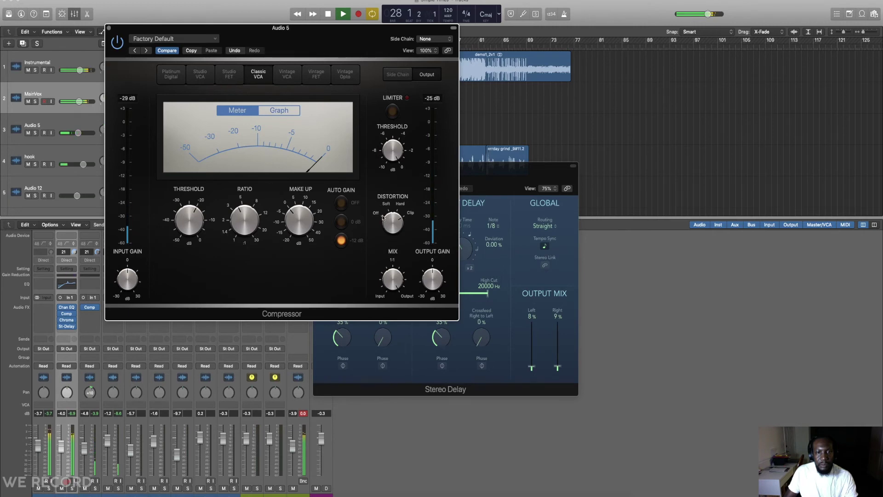
Step: Lower the Audio 5 fader to -8.4 dB during playback, and with playback stopped close the Compressor and Stereo Delay windows
drag(255, 34, 481, 88)
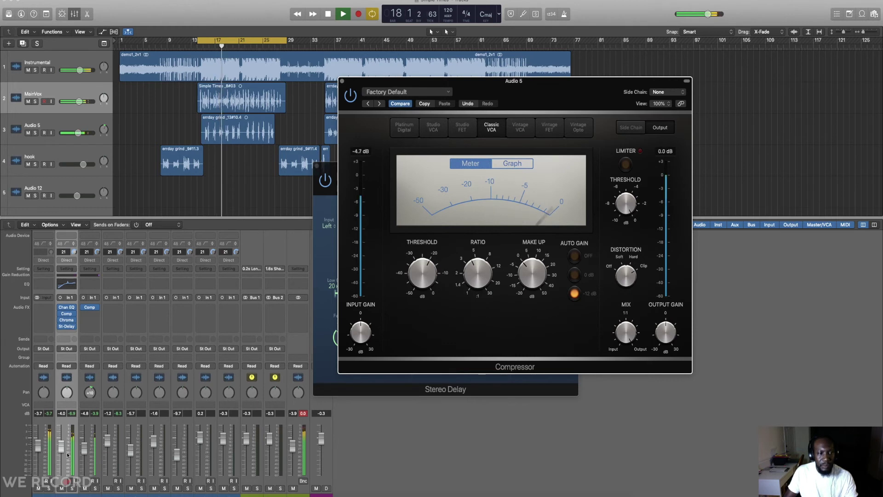
drag(85, 448, 83, 458)
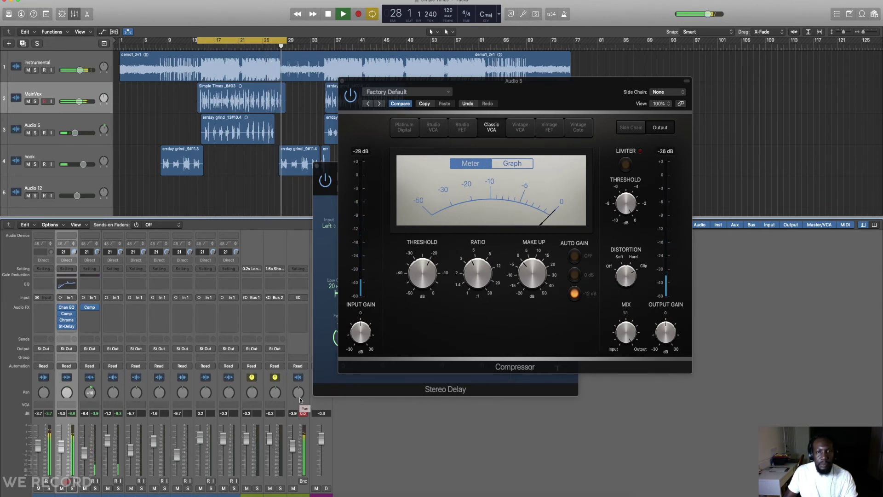
key(space)
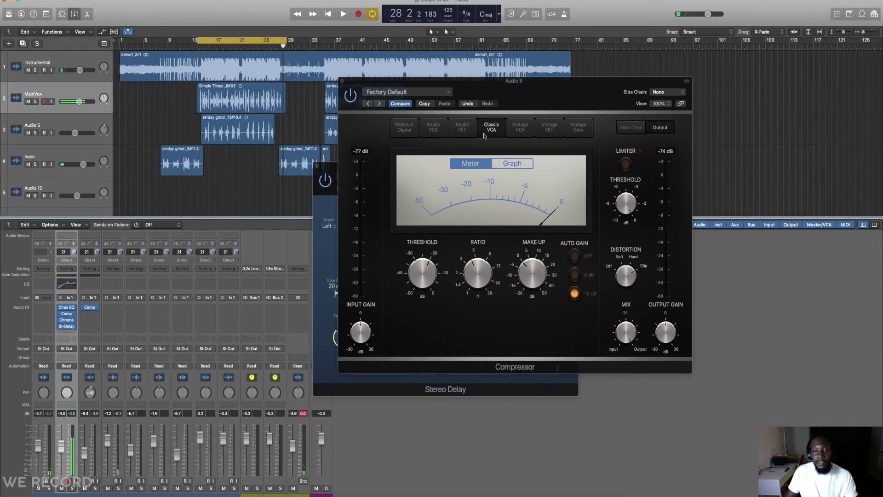
click(341, 81)
click(316, 166)
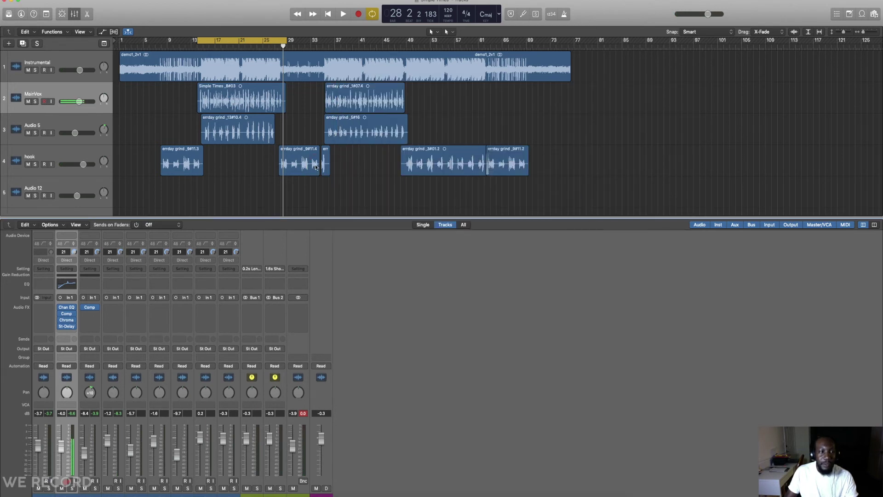
Step: Insert a mono Echo after the Compressor on Audio 5 and close its window
click(87, 313)
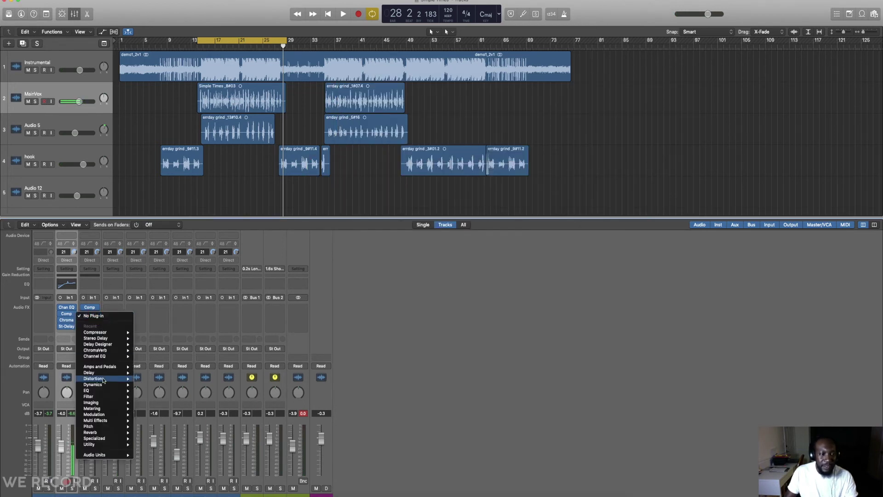
mouse_move(100, 377)
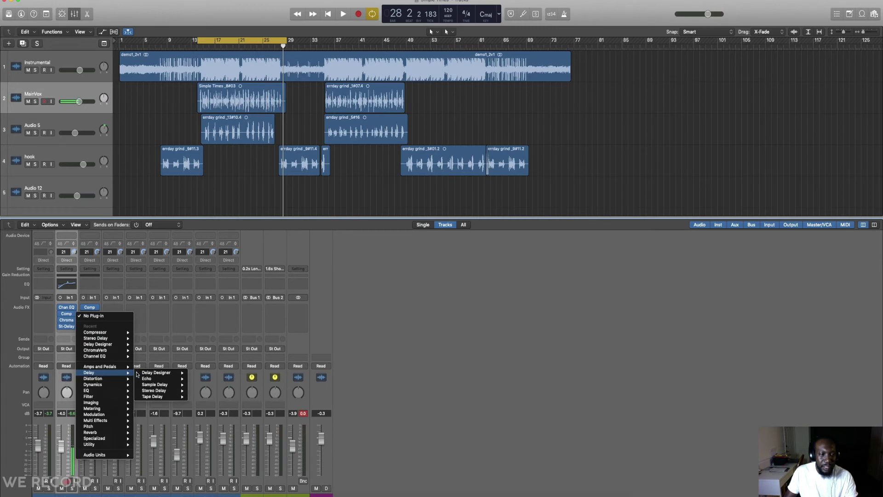
mouse_move(181, 379)
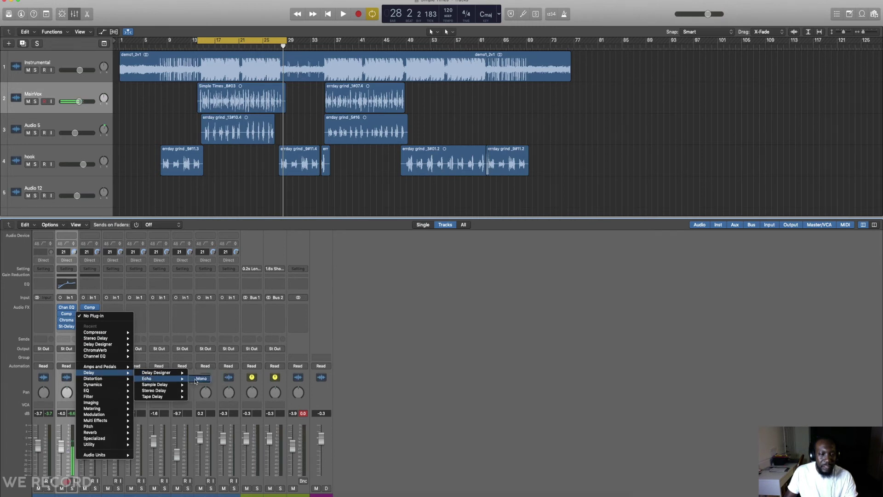
click(200, 379)
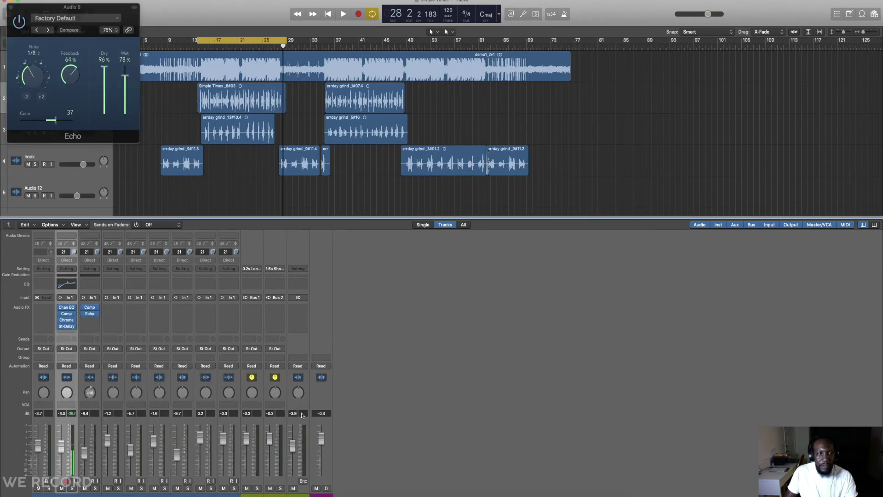
click(11, 7)
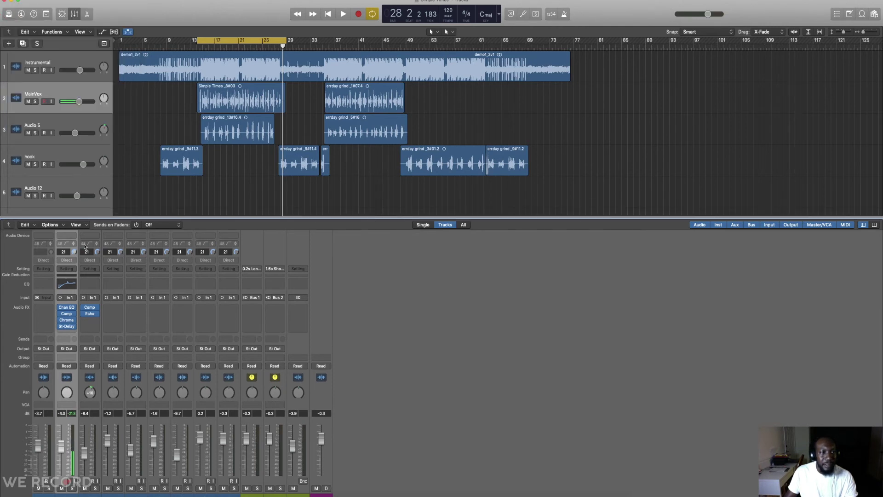
Step: Replace Audio 5's Echo with a mono-to-stereo Delay Designer and close its window
click(97, 317)
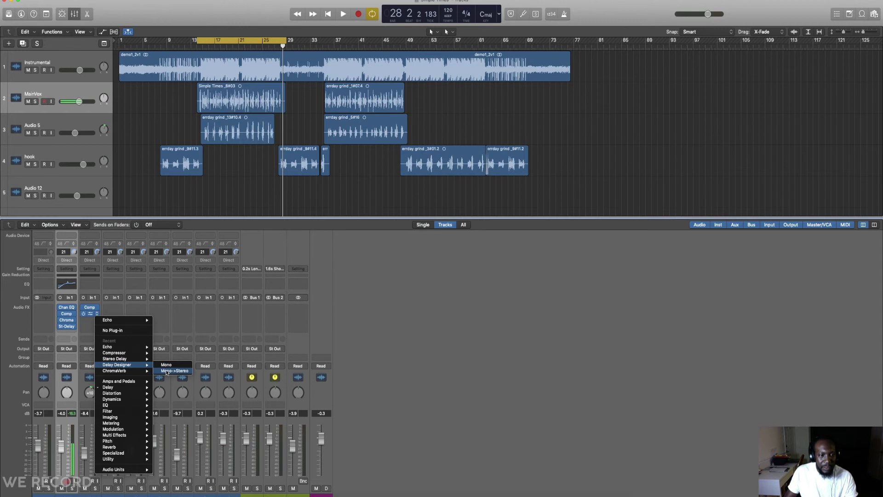
click(162, 372)
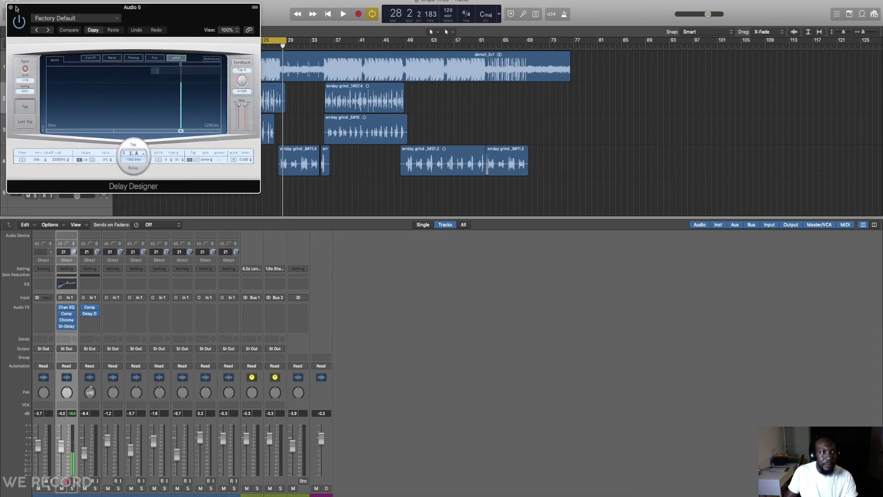
click(11, 7)
Step: Replace Audio 5's Delay Designer with ChromaVerb and move the plug-in window over the empty part of the workspace
click(97, 314)
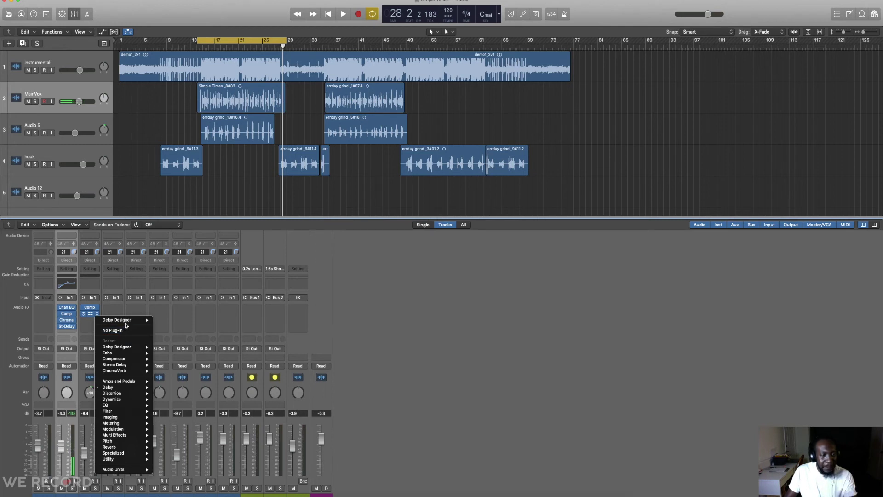
mouse_move(126, 324)
mouse_move(126, 368)
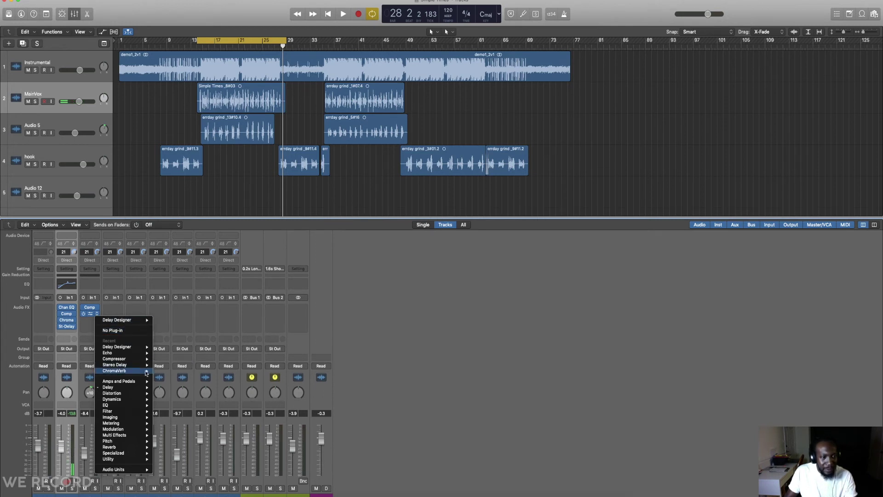
click(168, 376)
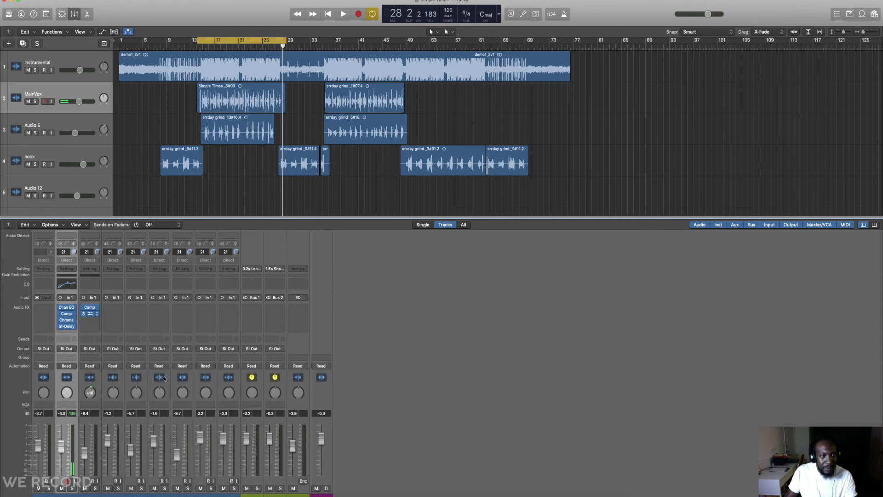
drag(75, 9, 355, 76)
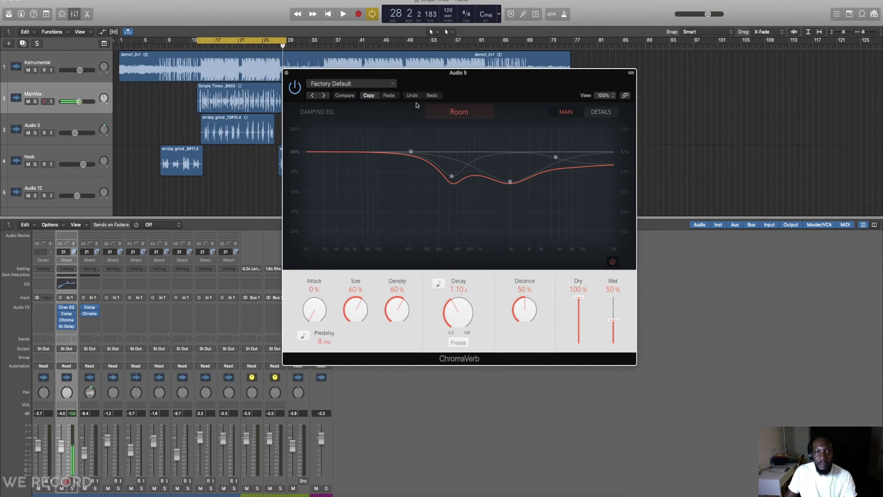
Step: Load ChromaVerb's Hollow Space room preset and lower the wet level to 12% during playback
click(391, 86)
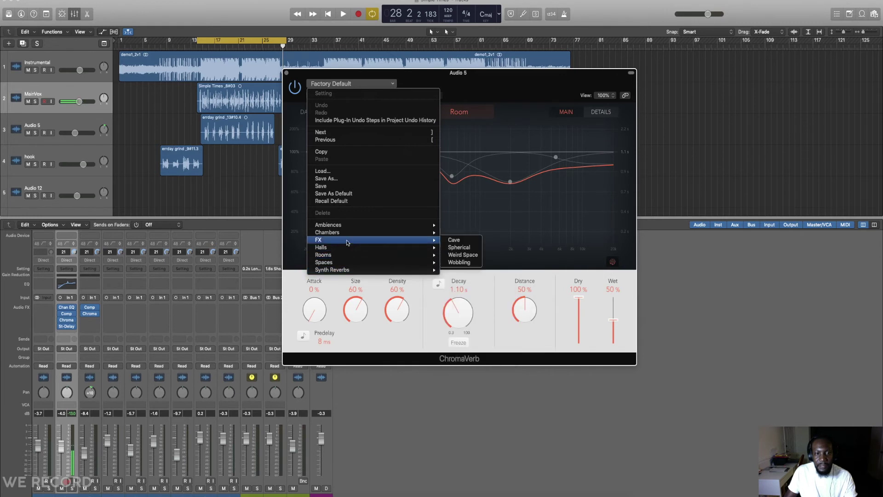
mouse_move(350, 256)
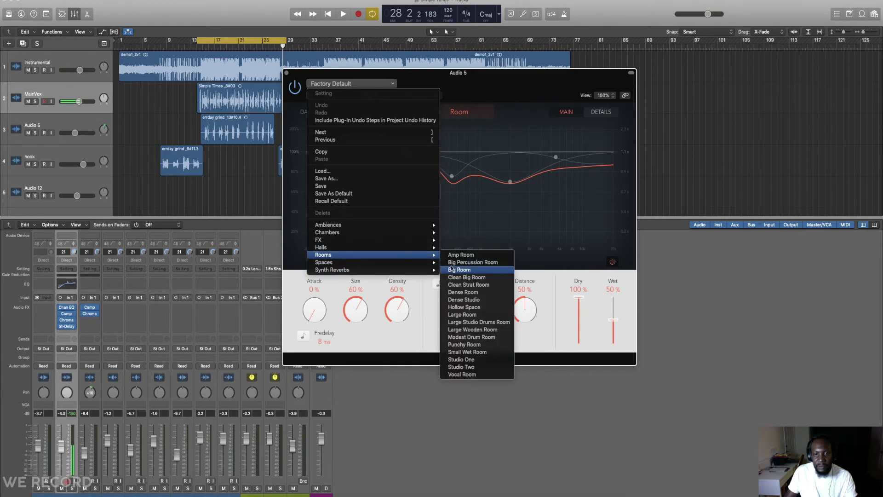
click(460, 307)
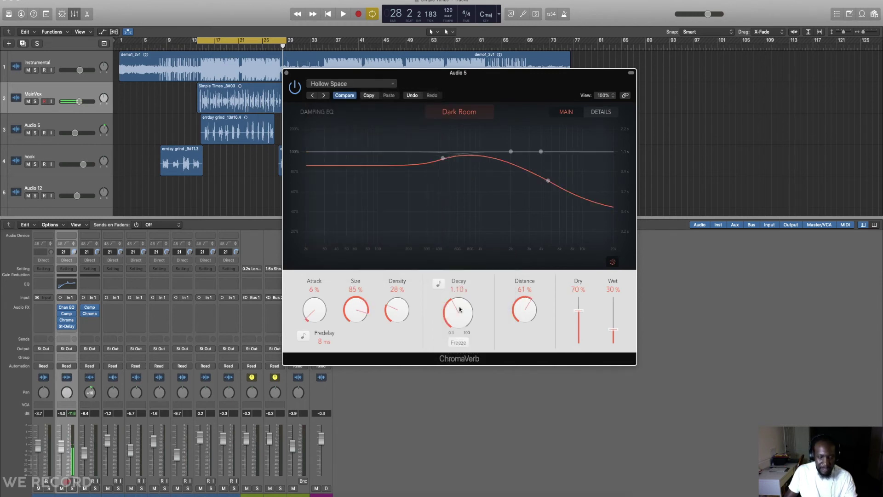
key(space)
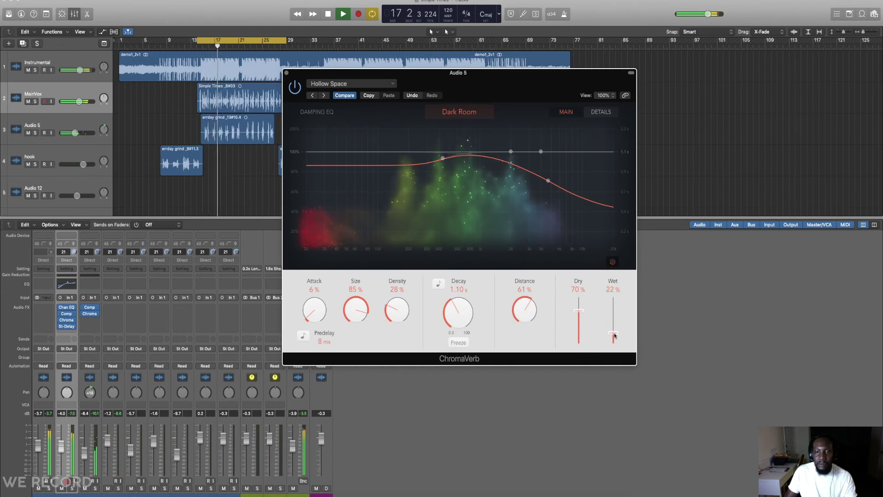
drag(613, 330, 613, 340)
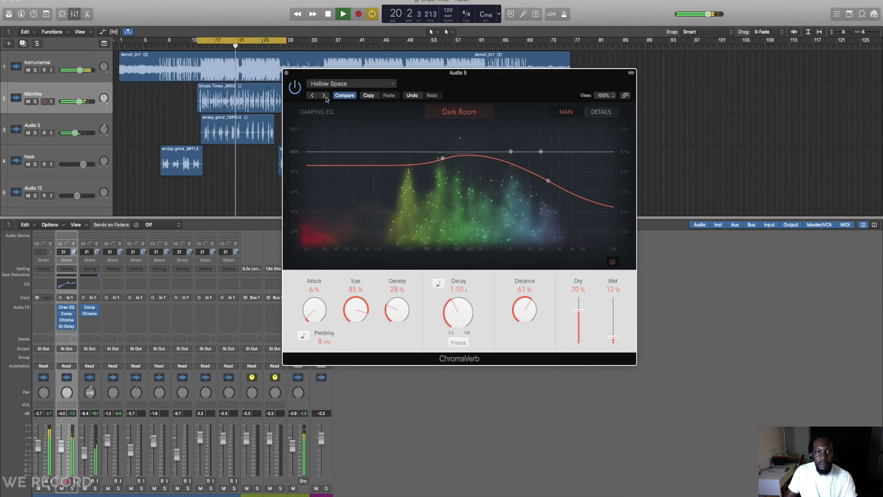
key(space)
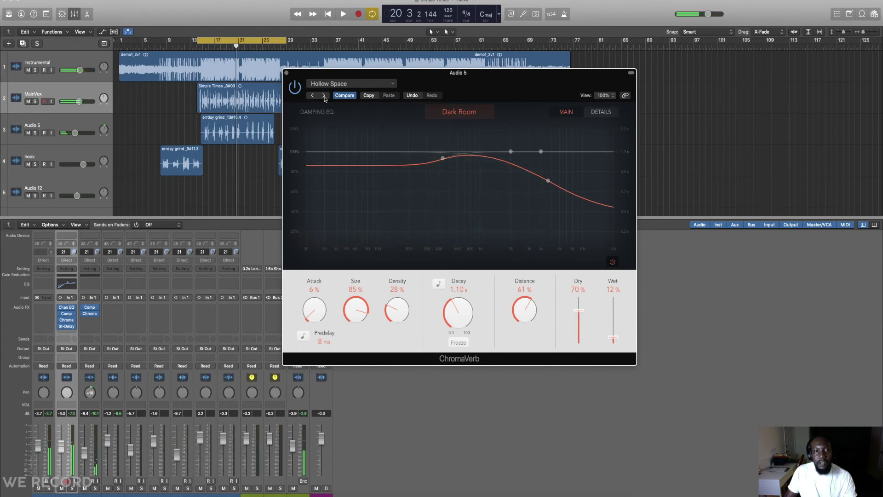
Step: Advance ChromaVerb to the Large Room preset and raise the Audio 5 fader to -5.5 dB during playback
click(324, 96)
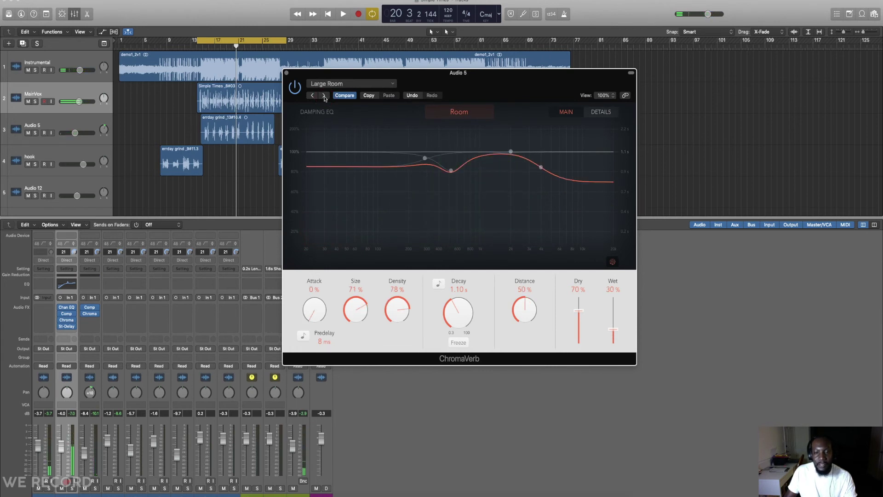
key(space)
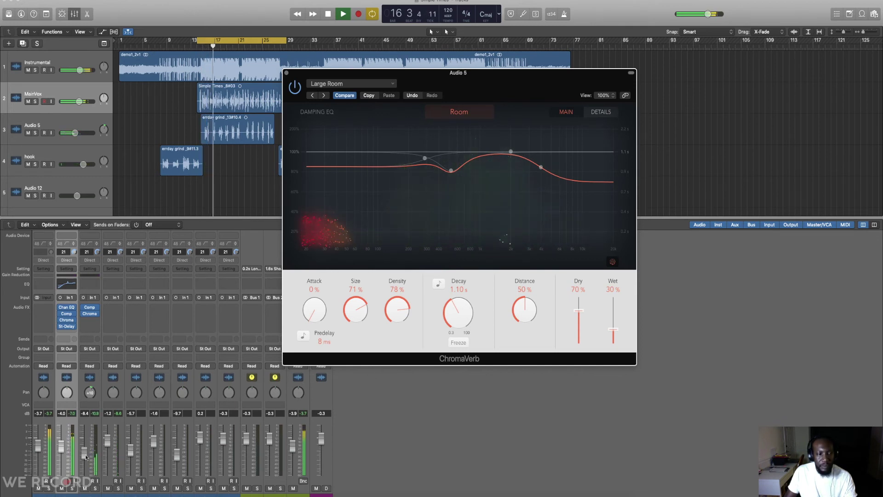
drag(85, 455, 85, 448)
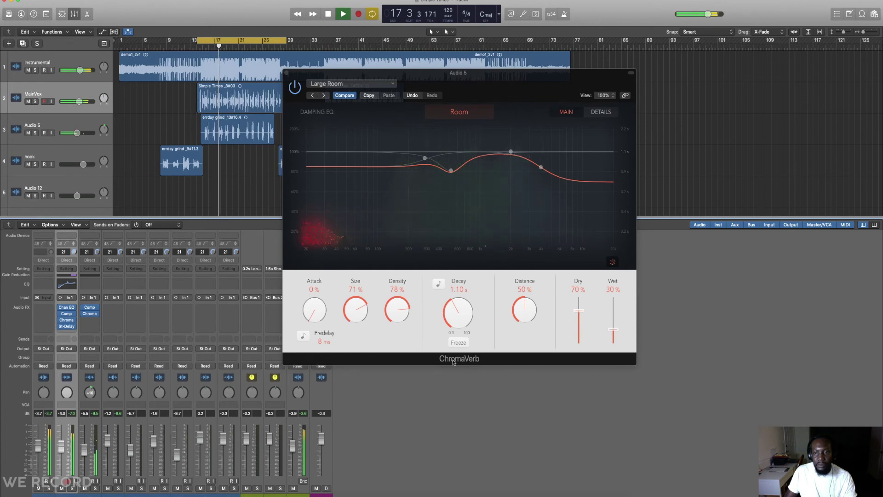
Step: Set ChromaVerb's wet level to 15% and dry level to 22% during playback, and advance two presets
drag(608, 333, 612, 338)
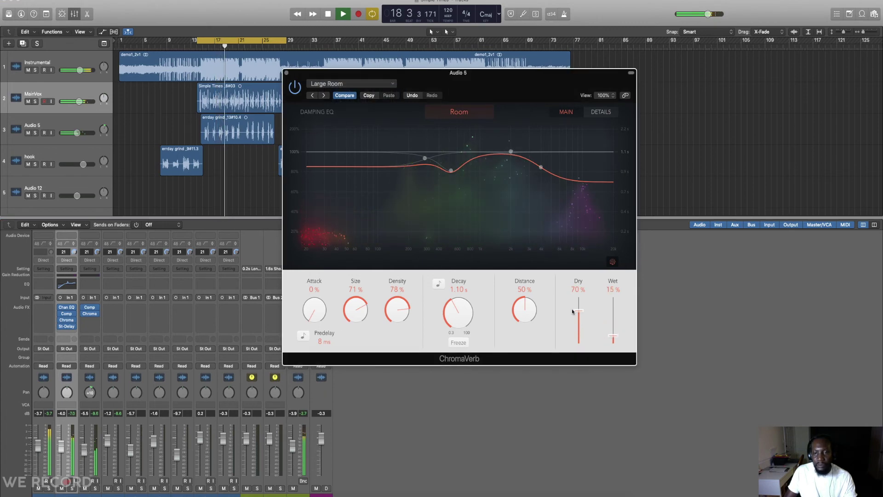
drag(579, 311, 579, 338)
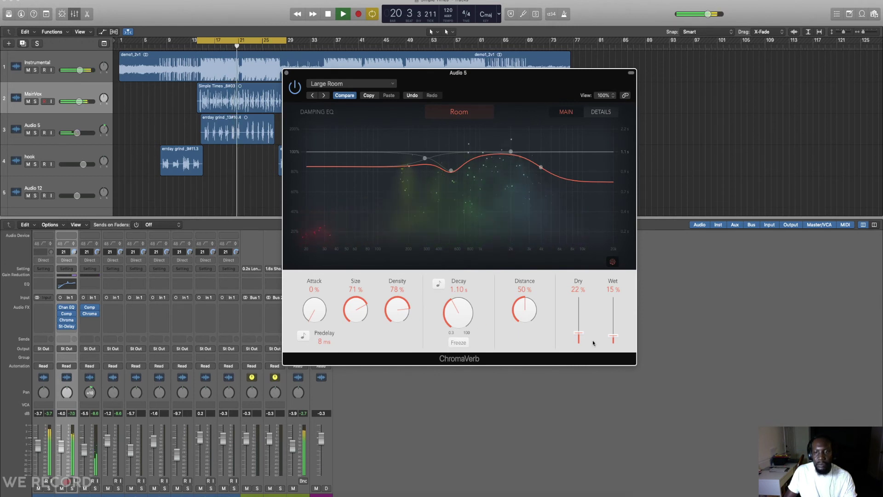
click(325, 95)
click(324, 95)
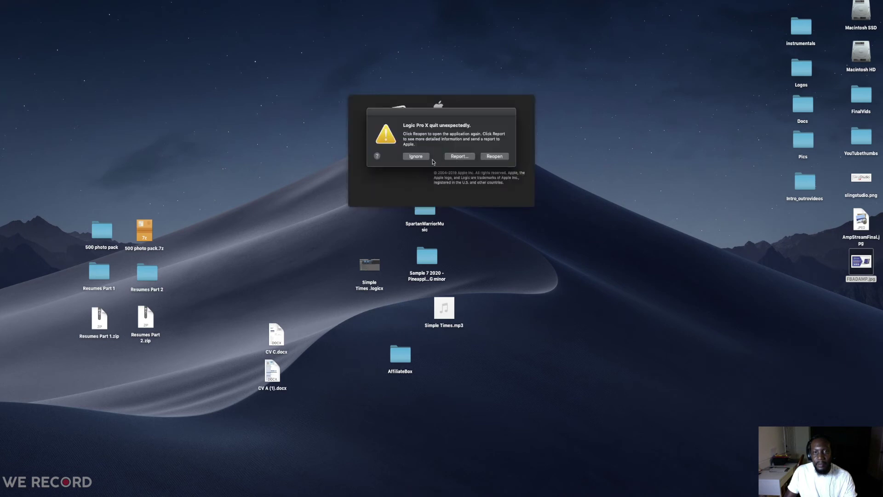
Step: Reopen Logic Pro X with the auto-saved version of the Simple Times project and briefly play the mix
click(495, 157)
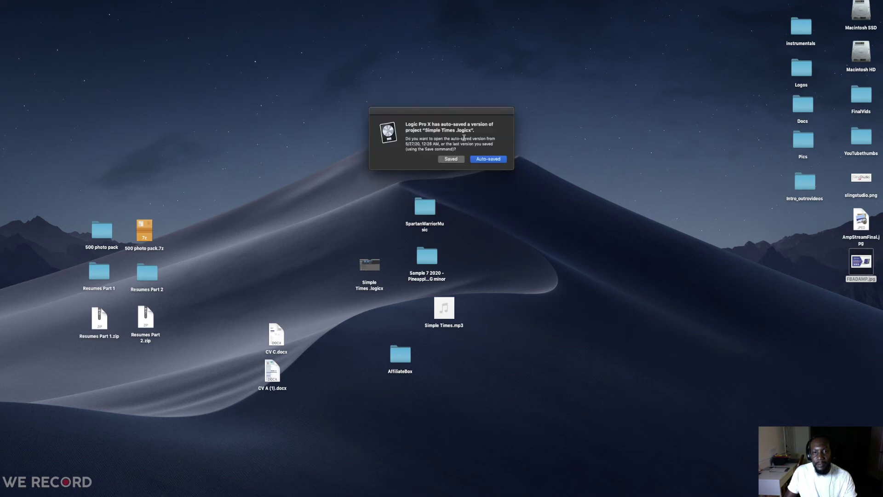
click(489, 160)
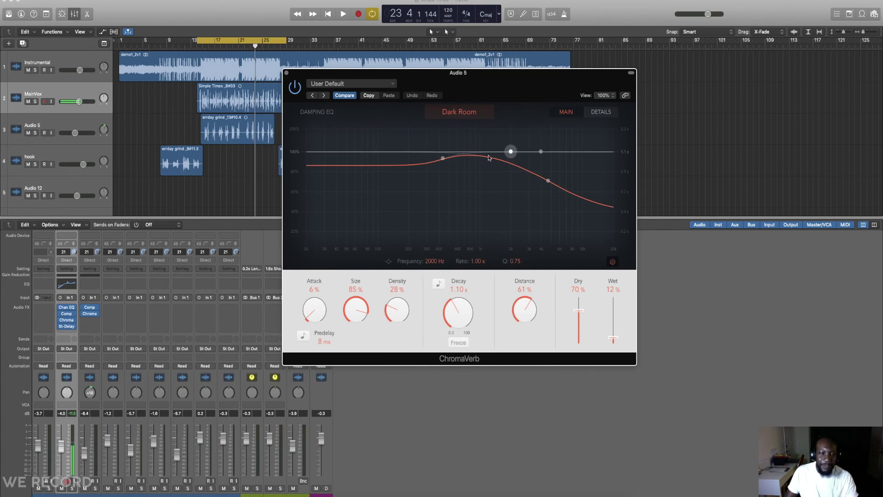
key(space)
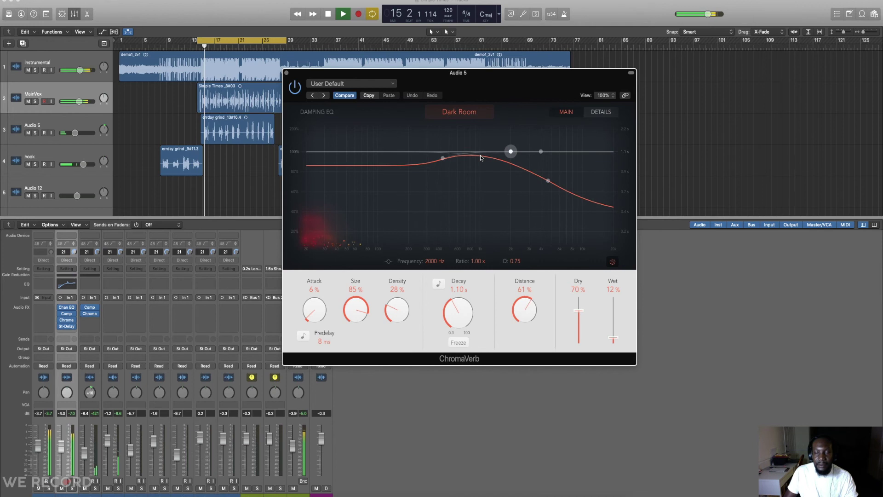
key(space)
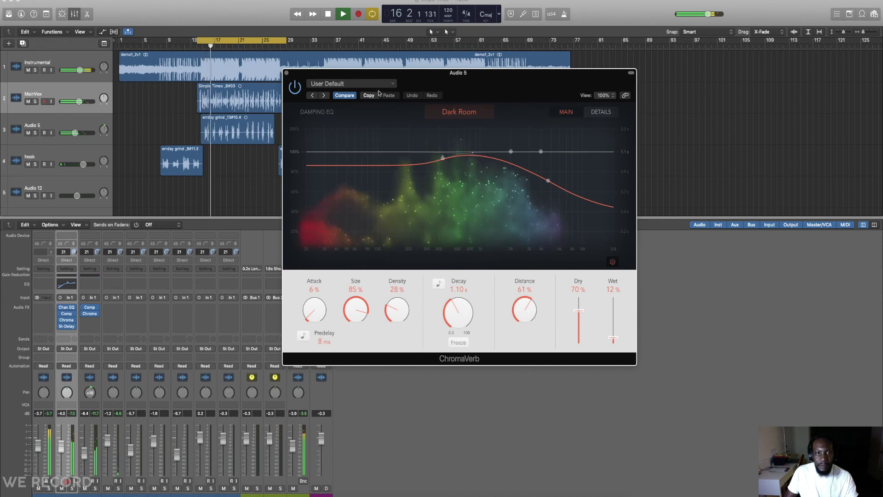
Step: Load ChromaVerb's Studio One room preset on Audio 5 and, during playback, set dry to 54%, wet to 21% and distance to 8%
click(368, 83)
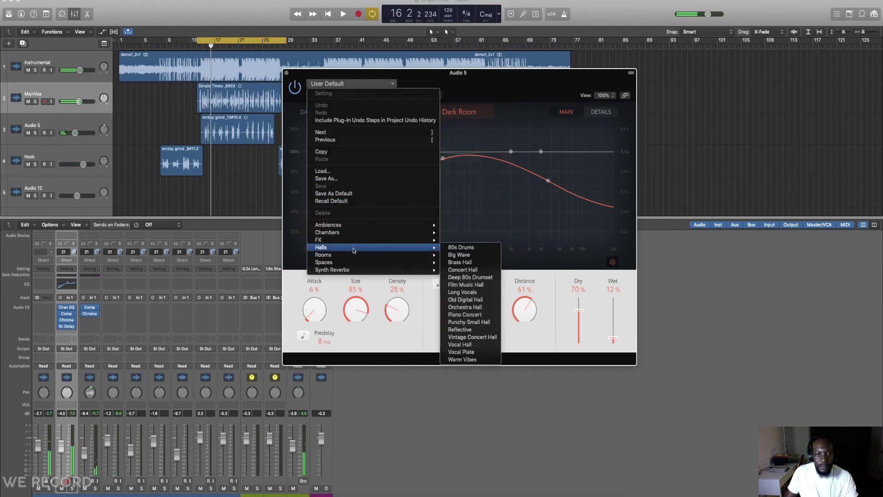
mouse_move(355, 259)
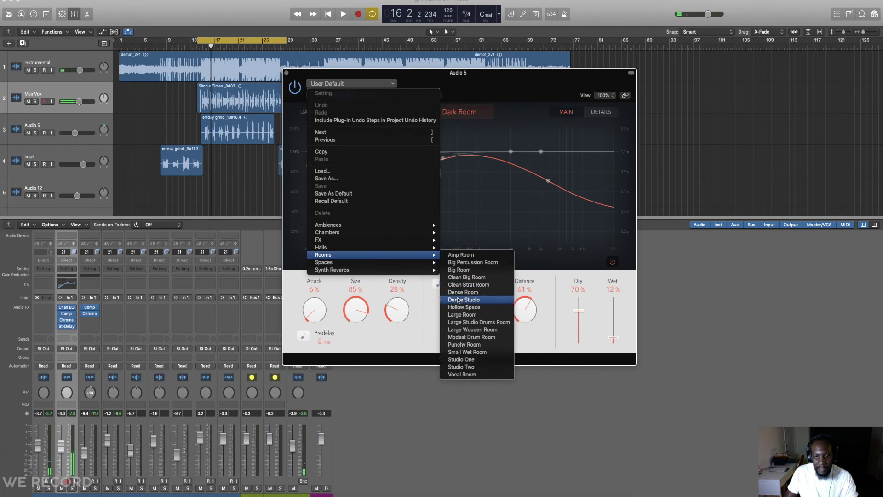
click(463, 359)
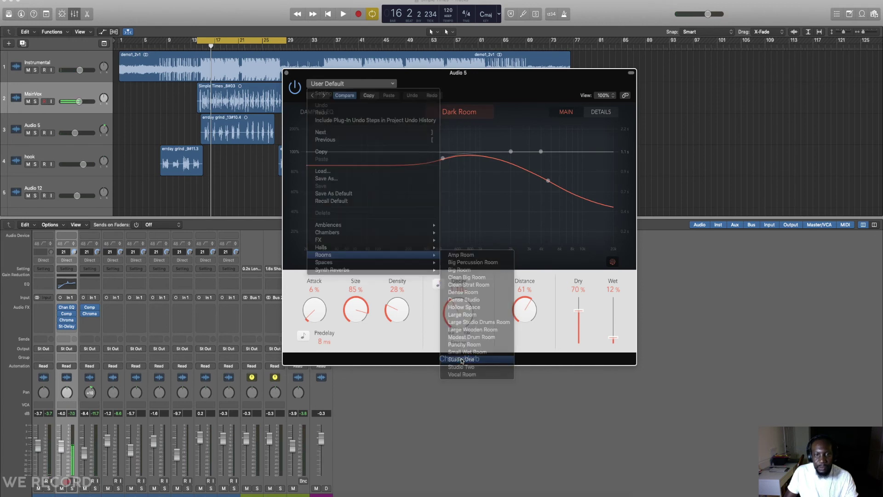
key(space)
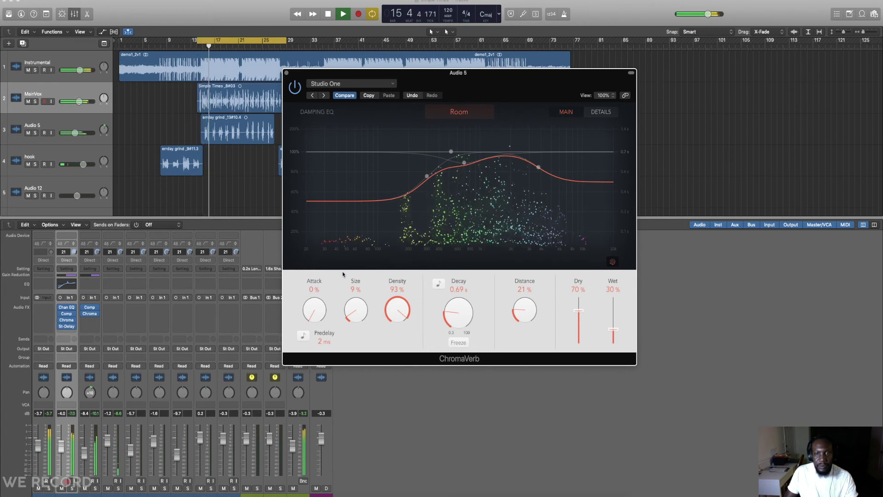
drag(580, 316, 613, 334)
drag(539, 310, 515, 321)
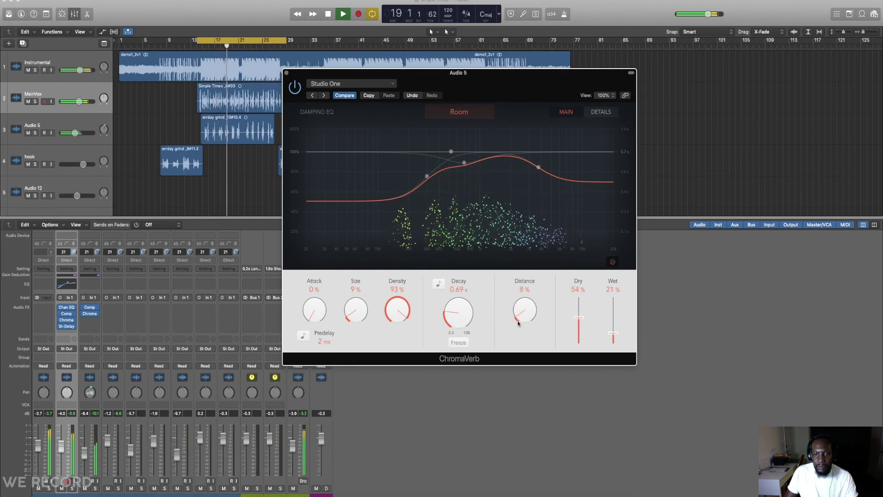
Step: Compare Audio 5 with ChromaVerb bypassed and enabled during playback, raising its fader to -7.6 dB, and stop playback
click(83, 314)
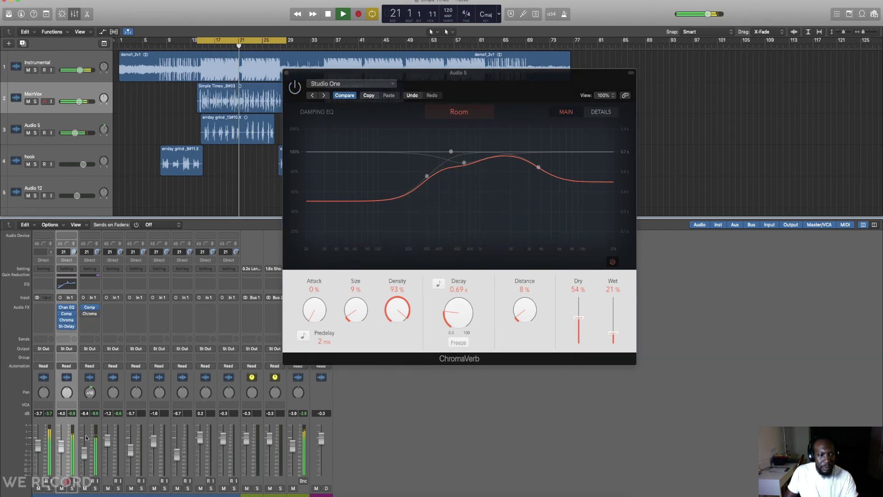
drag(83, 455, 83, 452)
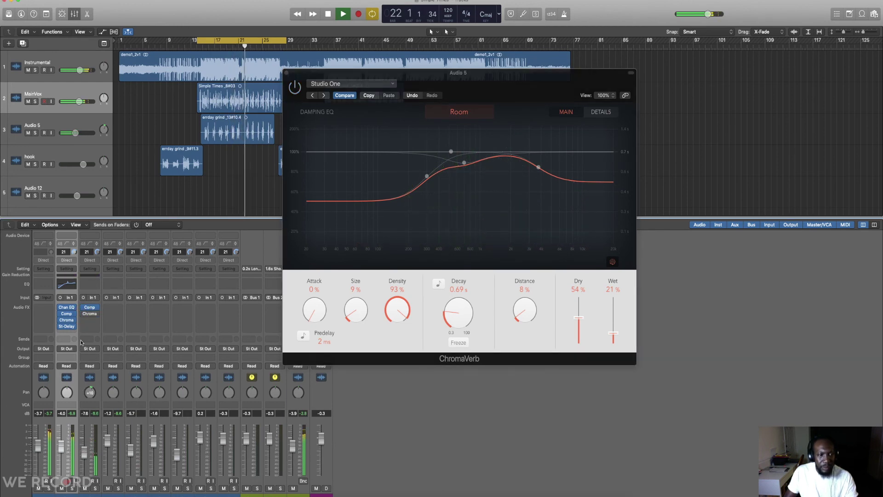
click(84, 314)
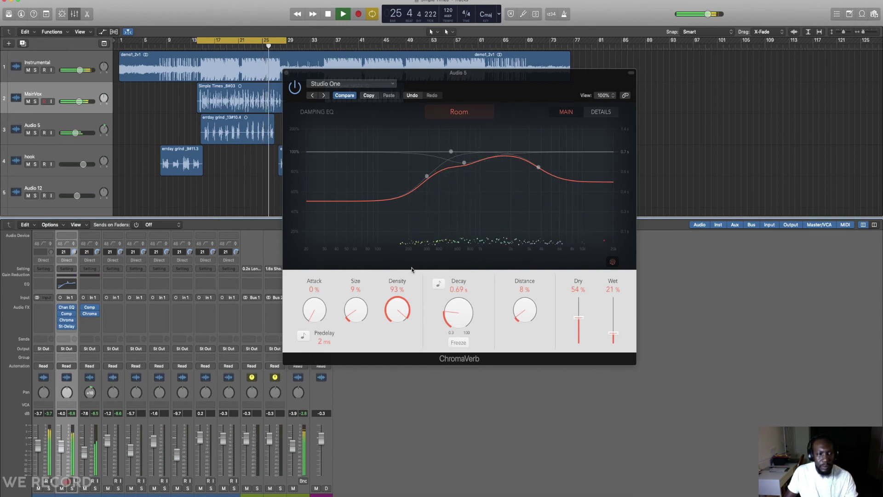
key(space)
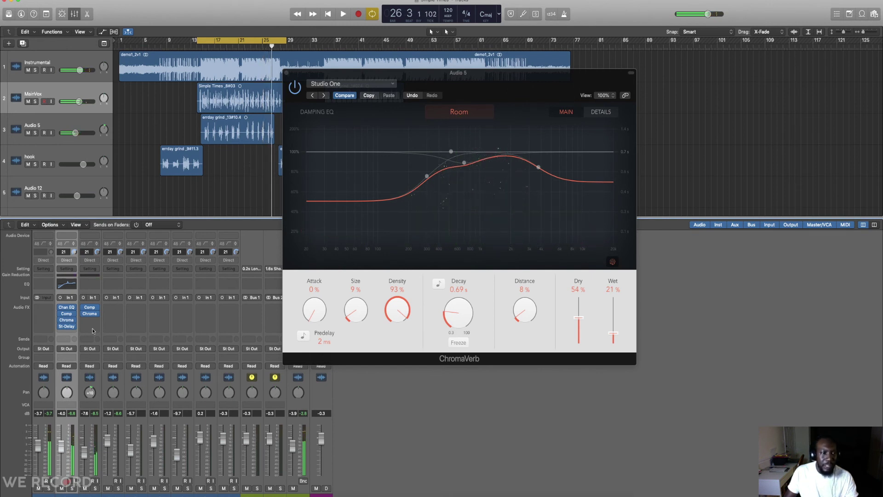
Step: Remove ChromaVerb from Audio 5, insert a mono Channel EQ after the Compressor and reposition its window
click(97, 315)
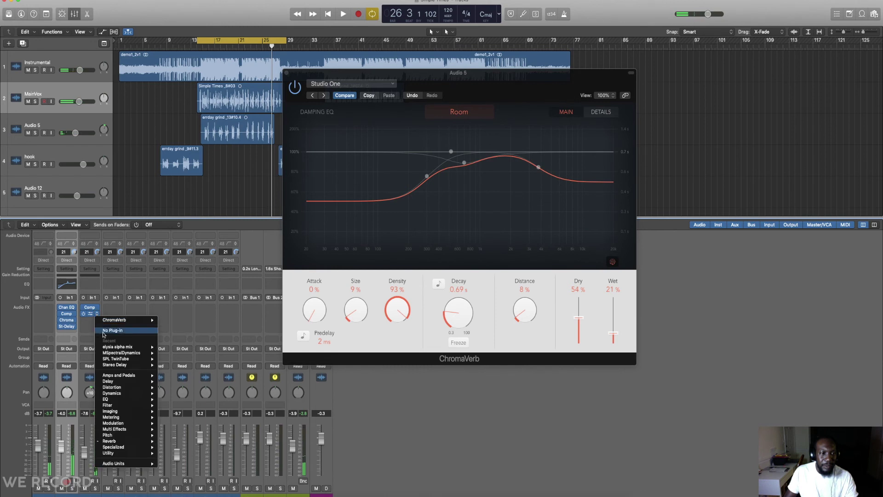
click(103, 332)
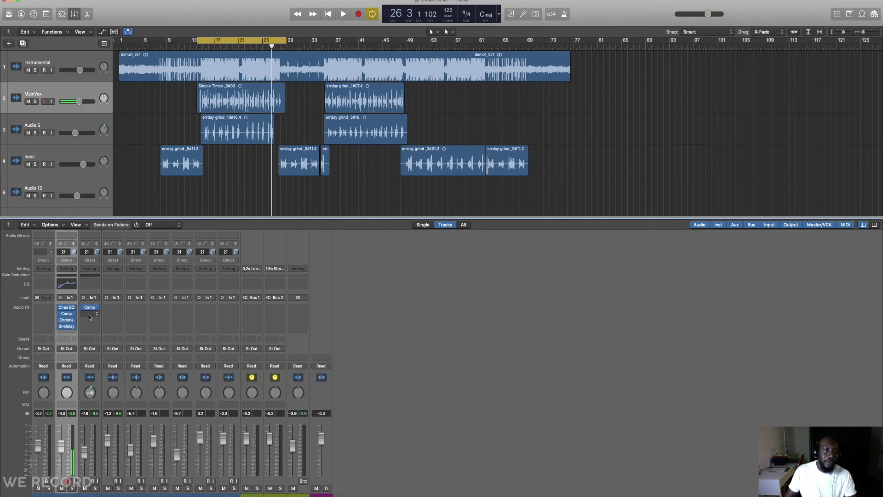
click(97, 316)
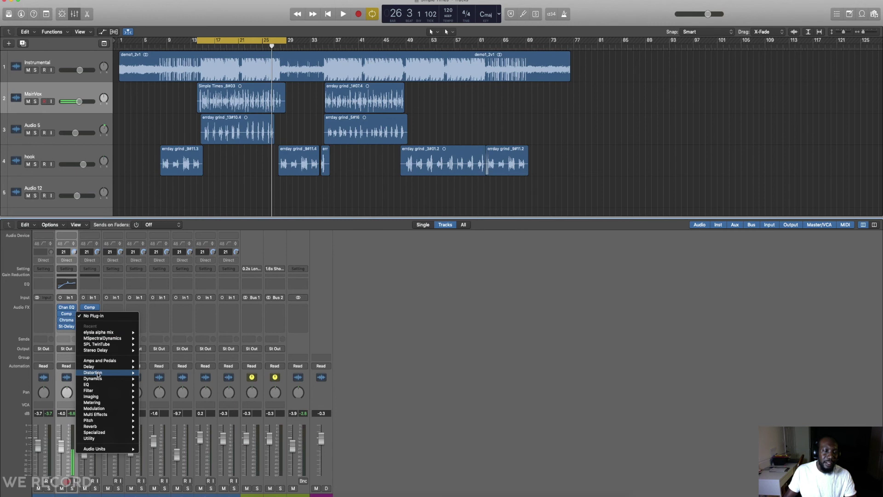
mouse_move(98, 384)
mouse_move(170, 385)
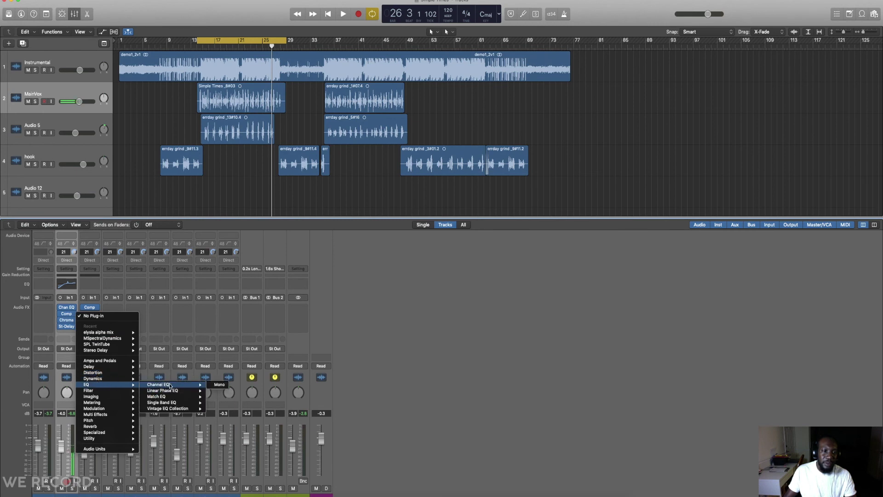
click(213, 385)
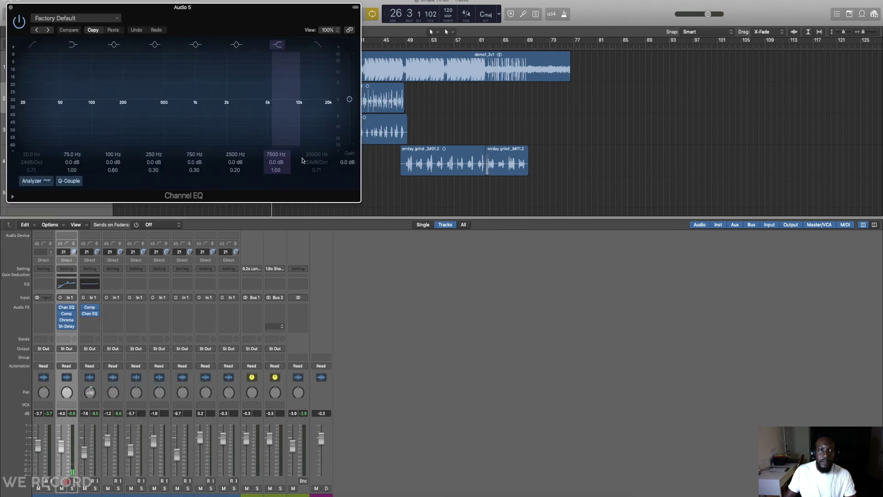
drag(134, 7, 228, 34)
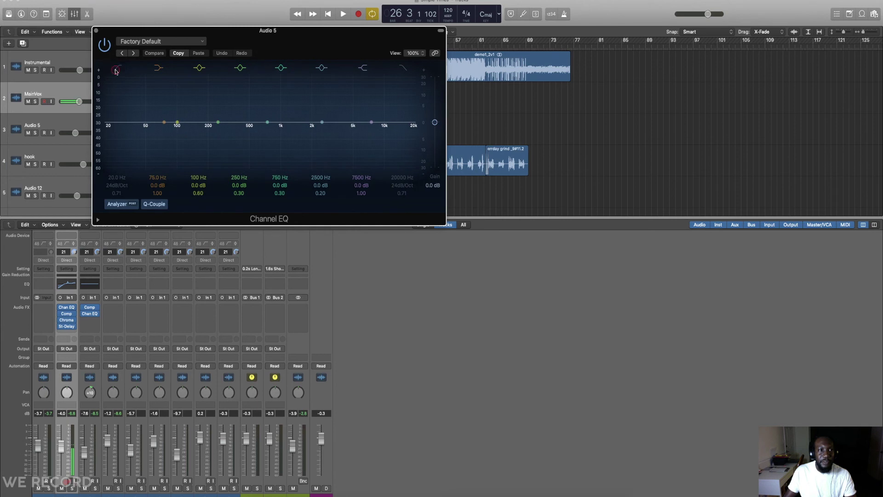
Step: Enable Audio 5's low-cut EQ band at about 156 Hz with Q 0.21 and boost 1200 Hz by 1.5 dB with Q 4.00
click(116, 70)
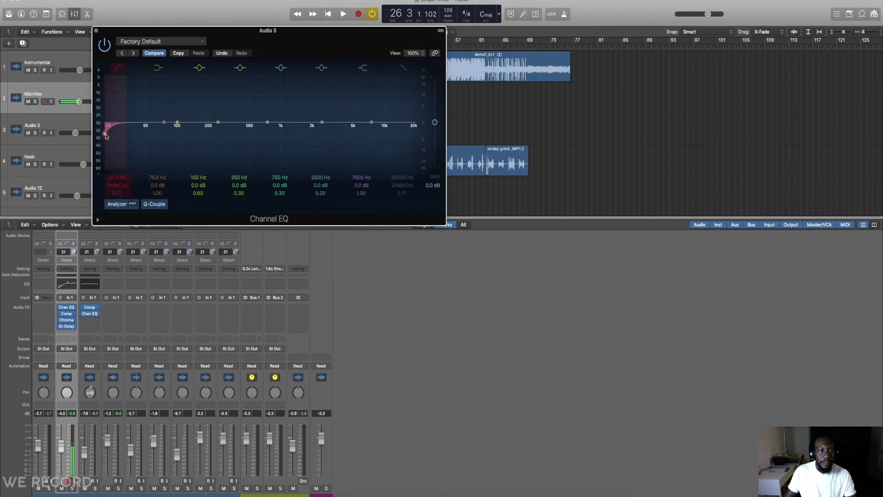
drag(106, 134, 206, 152)
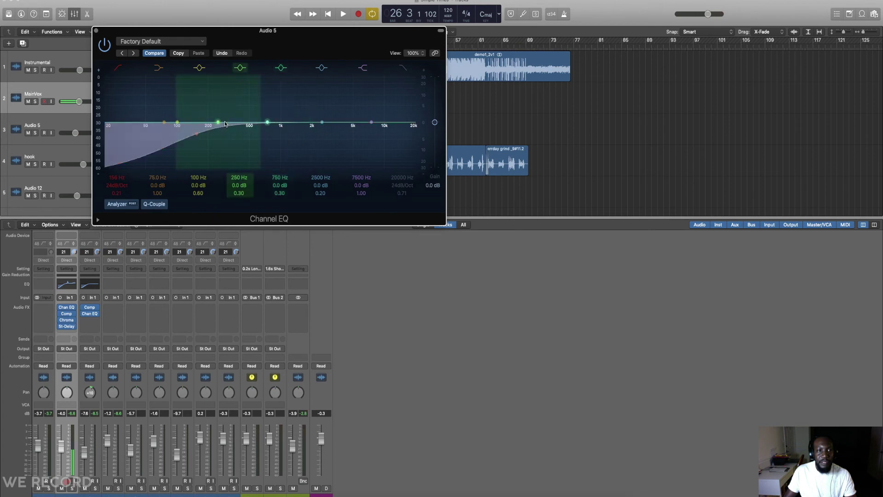
drag(268, 123, 290, 118)
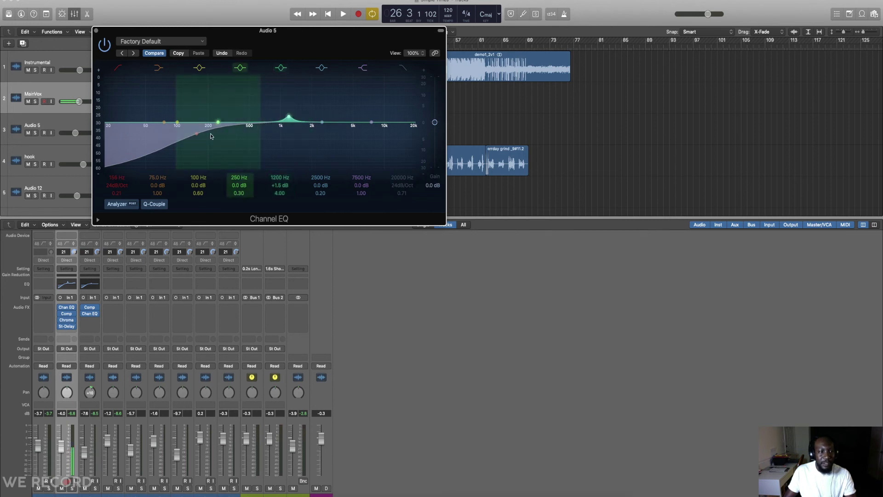
Step: During playback, lower Audio 5's fader to about -8.4 dB, raise its 1200 Hz EQ boost to +2.5 dB and close the EQ
key(space)
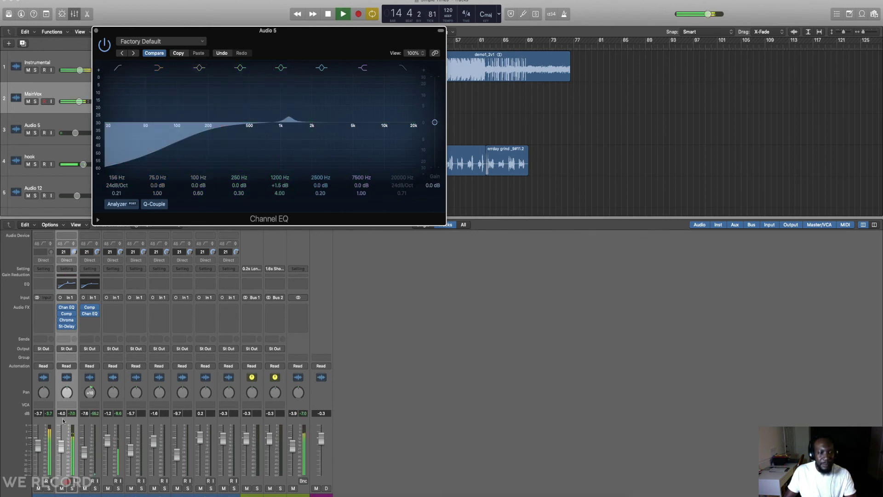
click(83, 456)
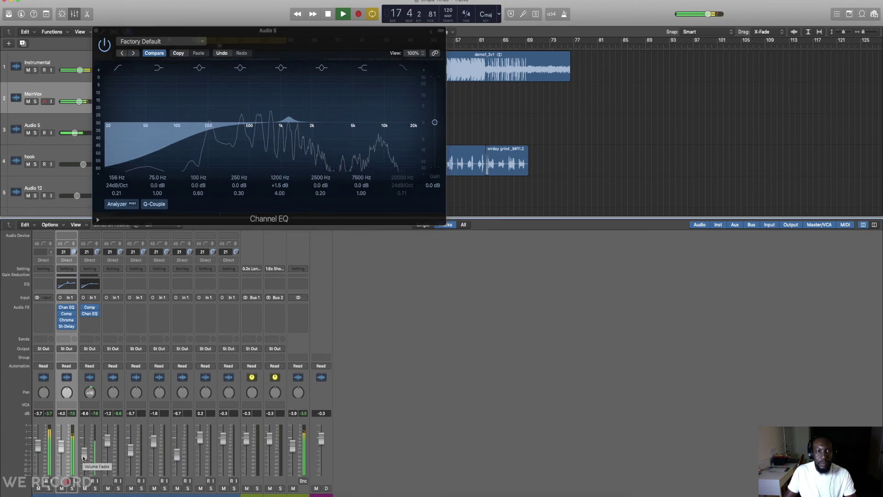
click(83, 457)
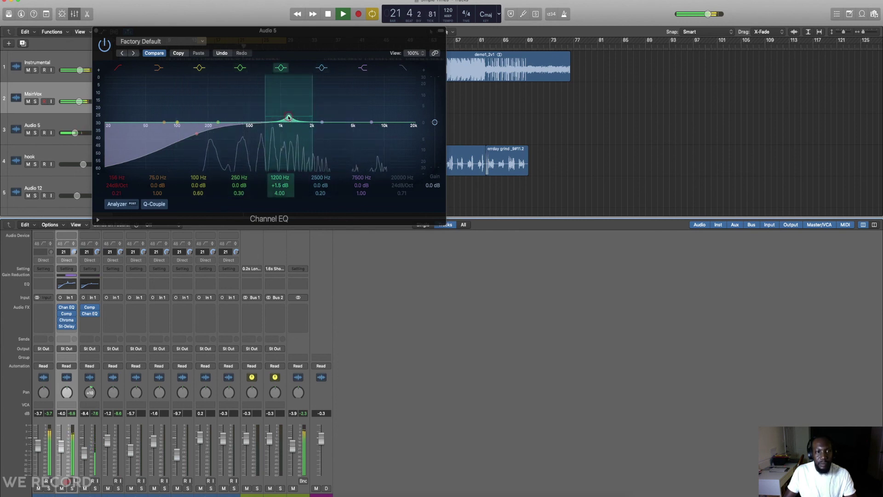
drag(288, 117, 288, 116)
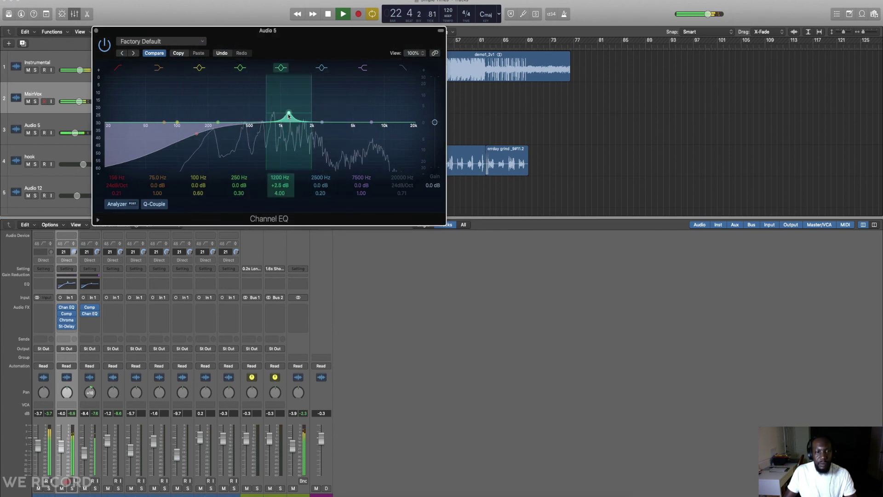
click(97, 32)
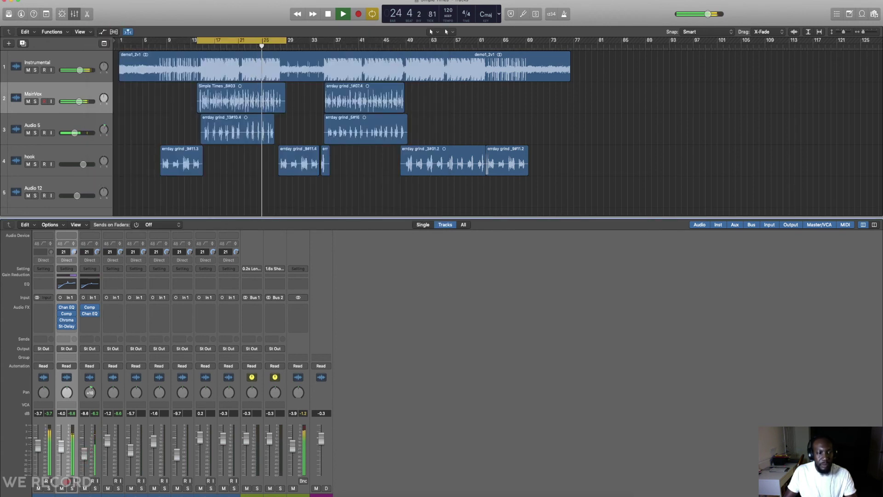
Step: During playback, balance the vocals with Audio 5 at -10.6 dB panned to about -14 and MainVox at -3.5 dB, and stop
drag(85, 458, 85, 460)
key(space)
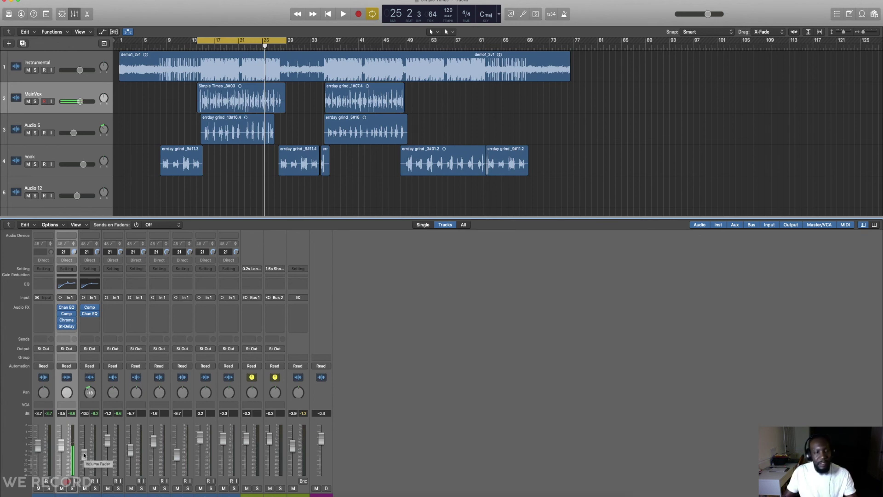
key(space)
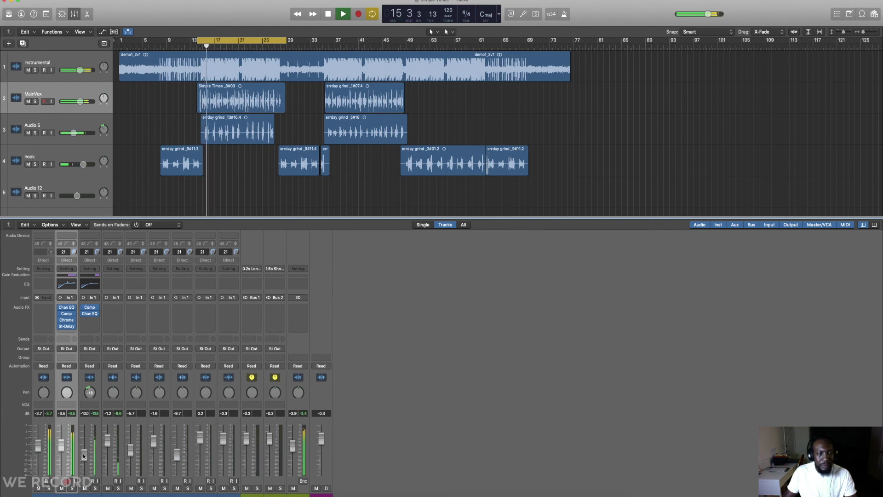
drag(84, 456, 83, 458)
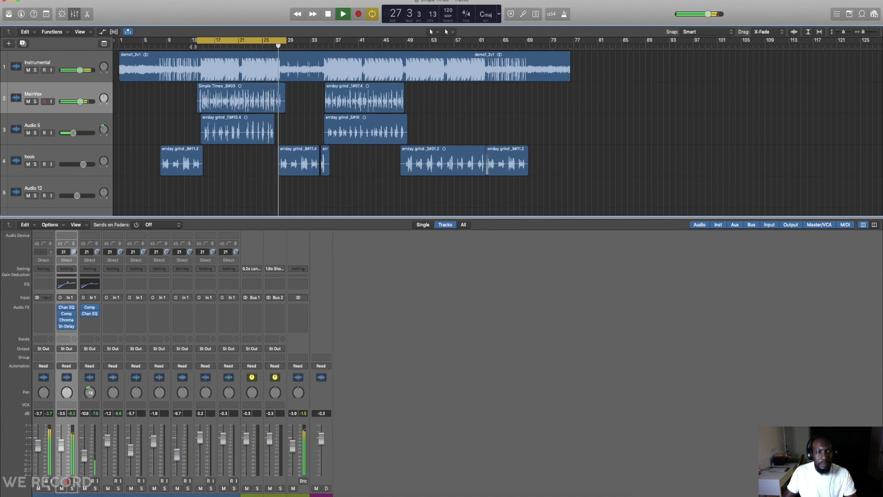
key(space)
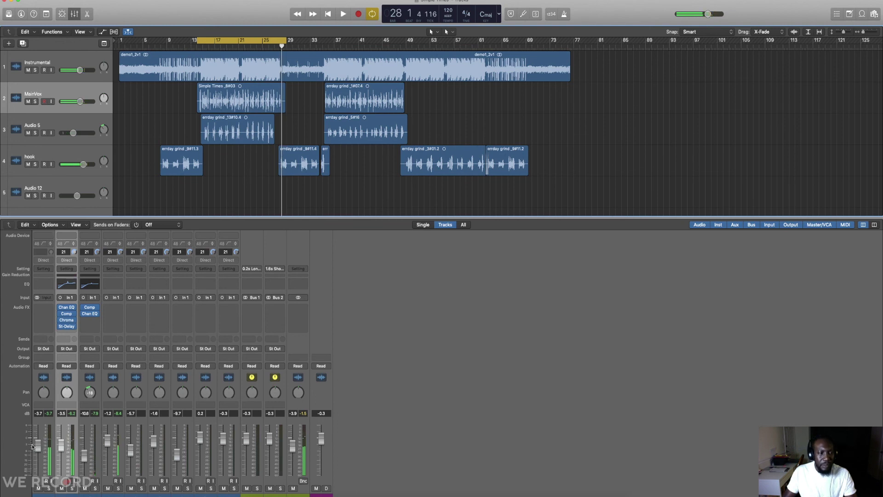
Step: Raise the Instrumental fader to -2.2 dB, insert a Channel EQ on that track and reposition its window
drag(37, 448, 37, 441)
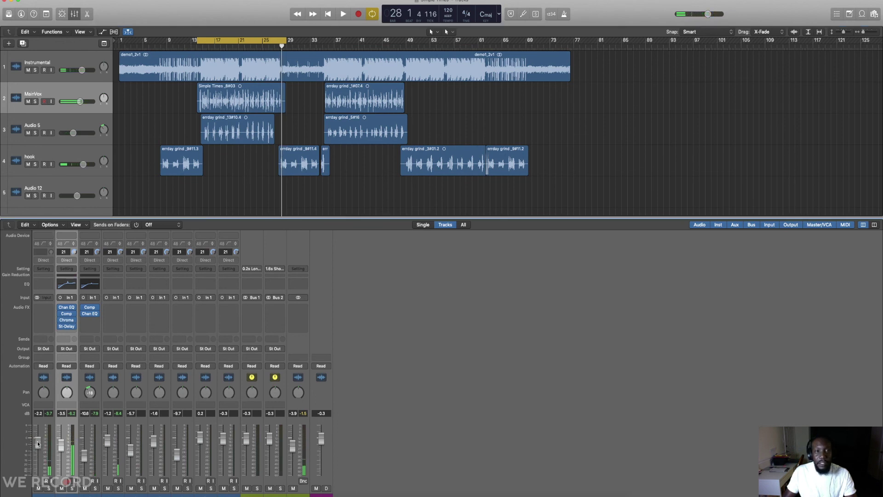
double_click(44, 284)
mouse_move(97, 8)
mouse_down()
mouse_move(179, 10)
mouse_move(354, 72)
mouse_up()
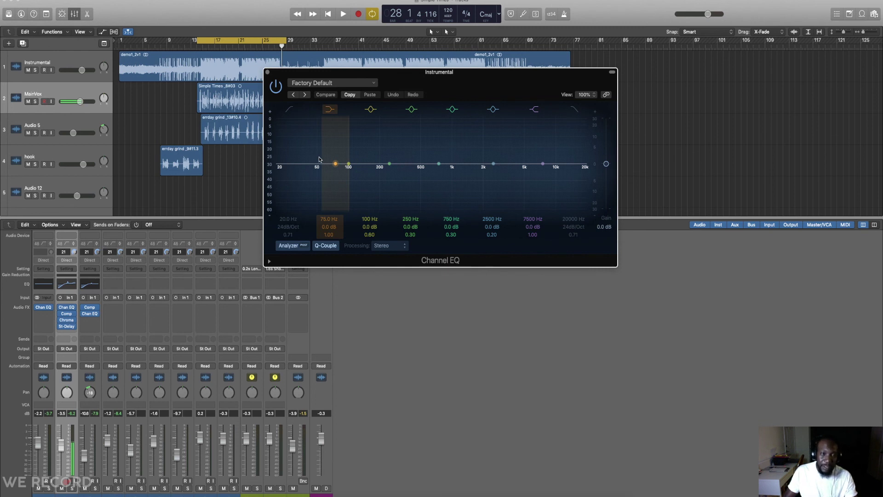
Step: During playback, apply a low cut at 30.5 Hz with Q 0.48 to the Instrumental, raise its fader to about -1.6 dB and stop
key(space)
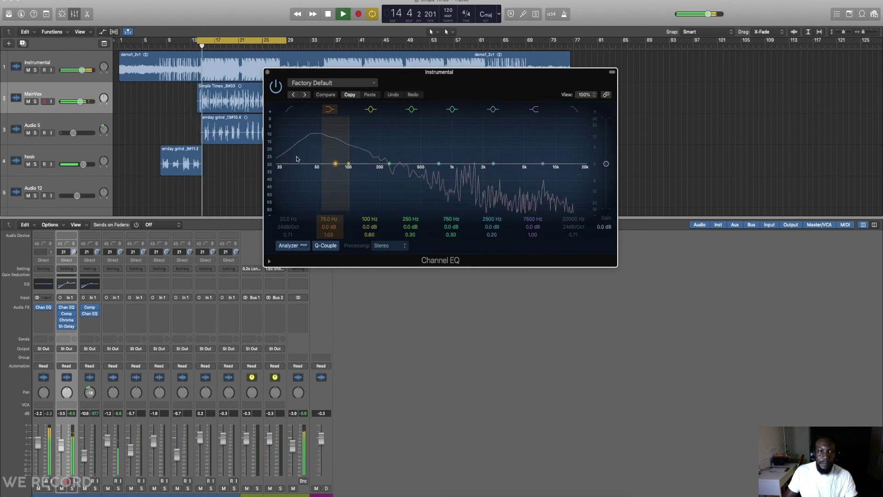
key(space)
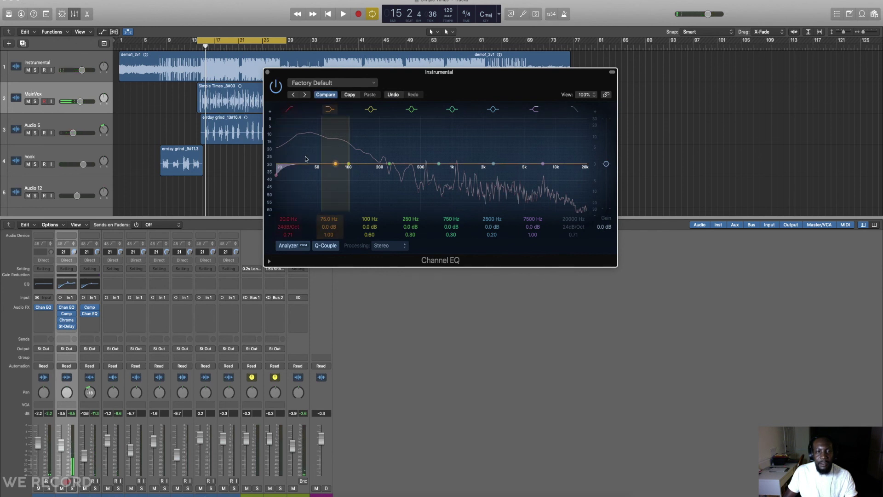
click(290, 111)
key(space)
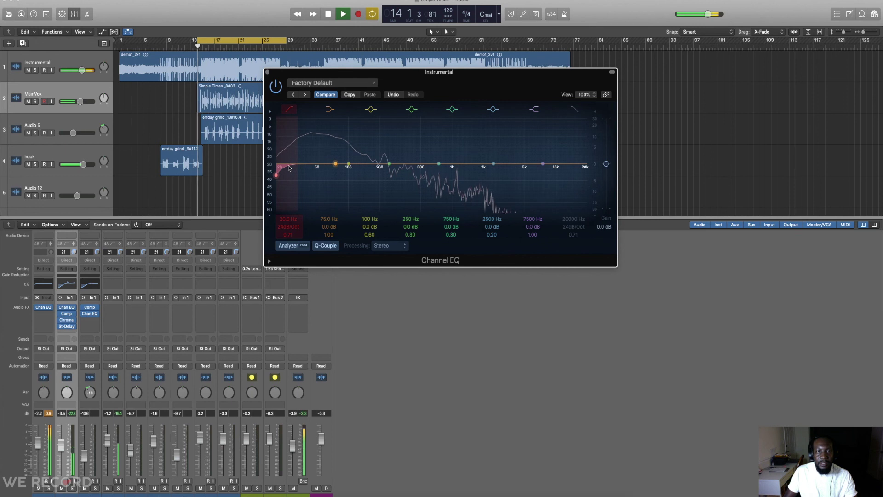
drag(277, 176, 297, 182)
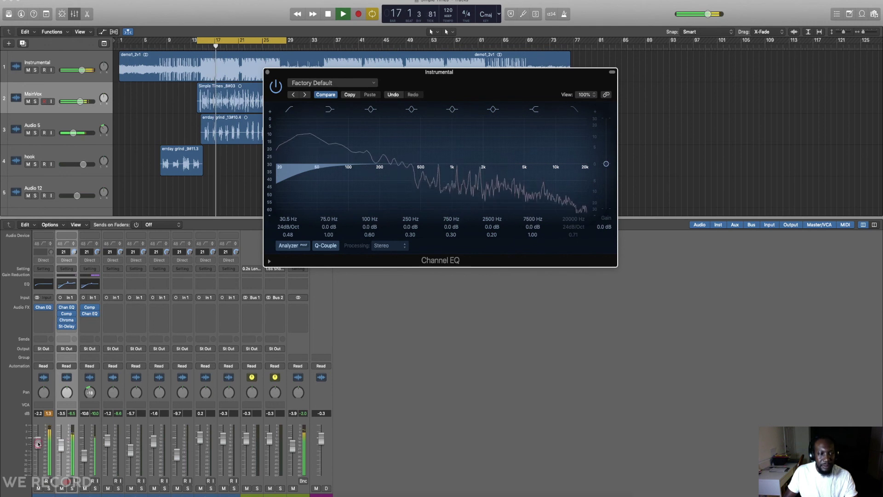
drag(38, 443, 39, 440)
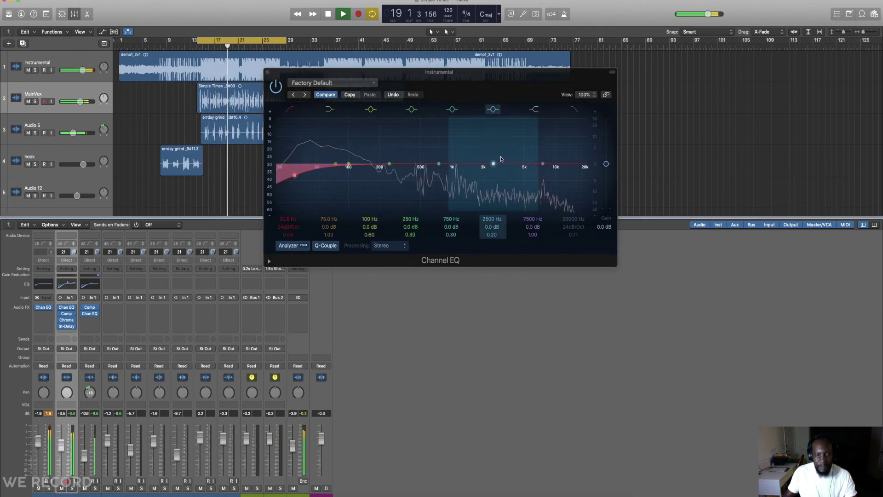
key(space)
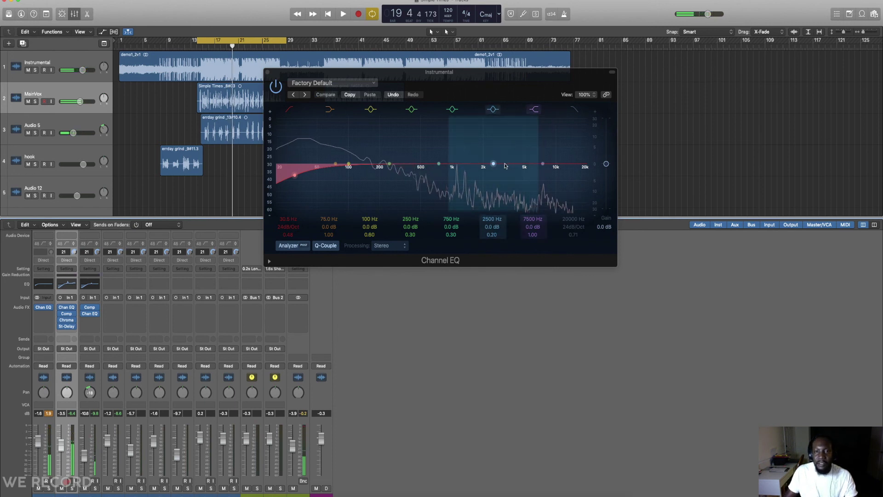
Step: Boost the Instrumental's upper-mid EQ band by 6.0 dB at 4400 Hz with Q 0.60 while auditioning, and stop playback
mouse_move(494, 164)
mouse_down()
mouse_move(515, 153)
mouse_move(479, 162)
mouse_up()
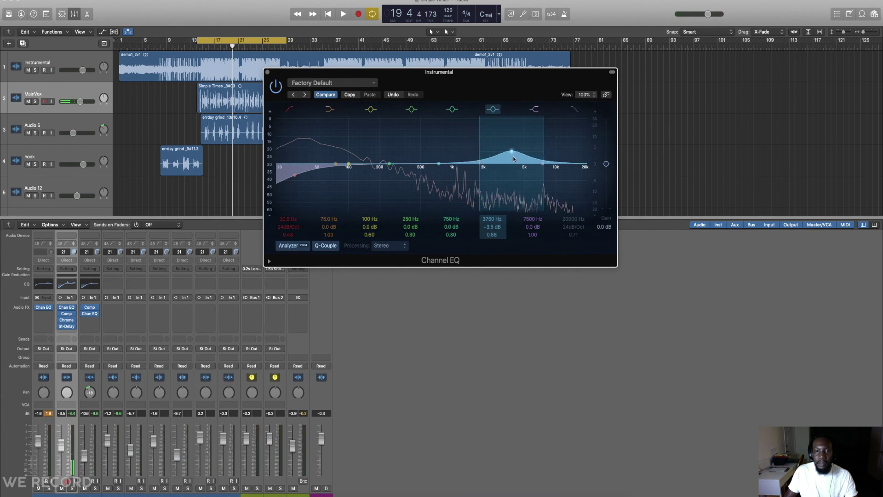
key(space)
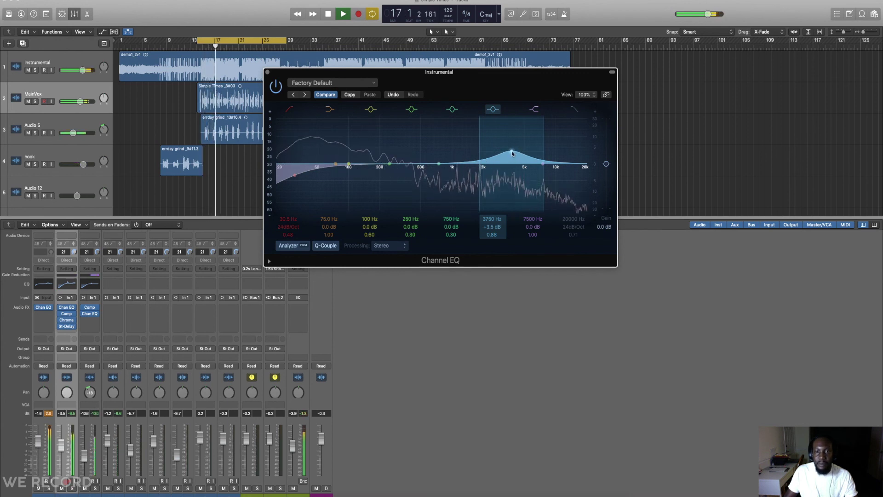
drag(514, 151, 520, 145)
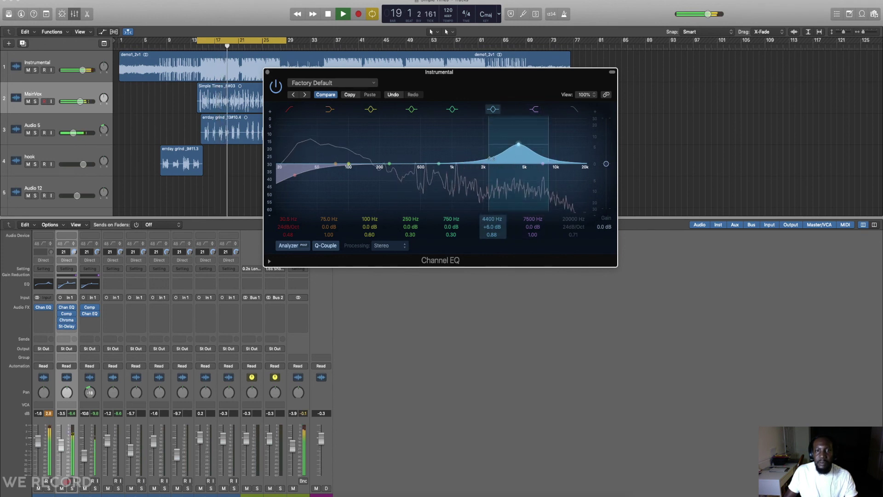
drag(488, 155, 487, 155)
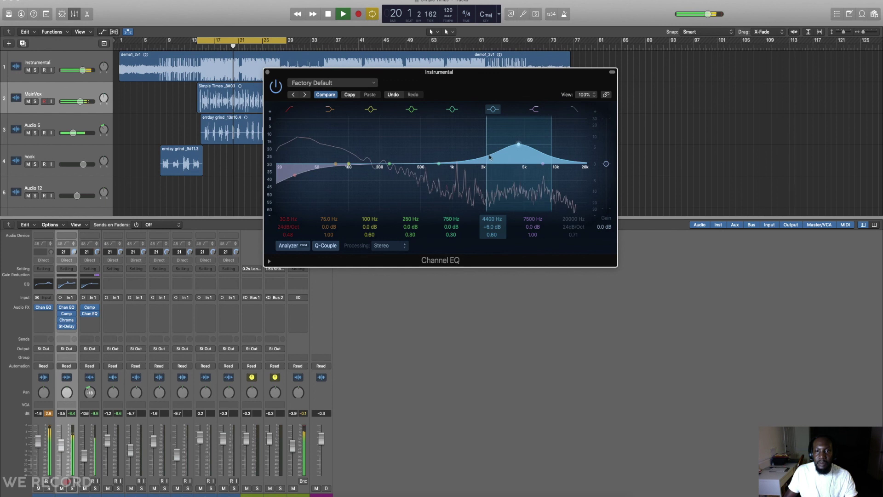
key(space)
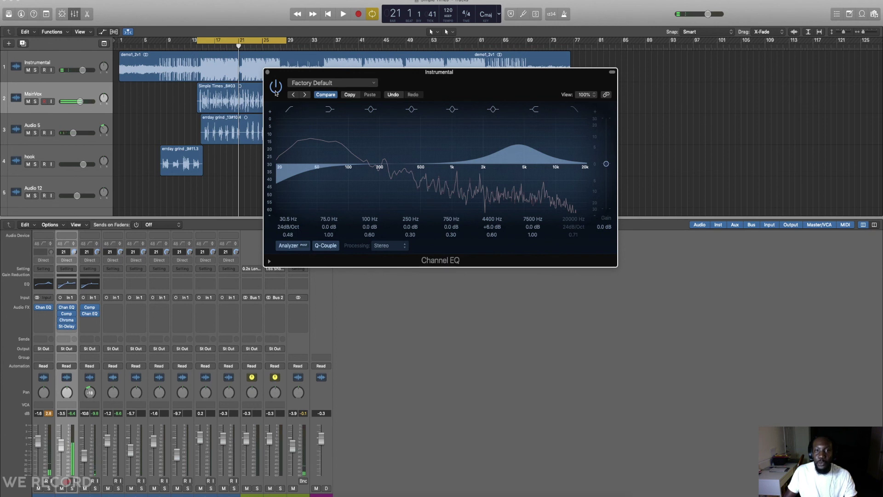
Step: Compare the soloed Instrumental with its Channel EQ bypassed and enabled during playback, and return it to the full mix
click(276, 91)
key(space)
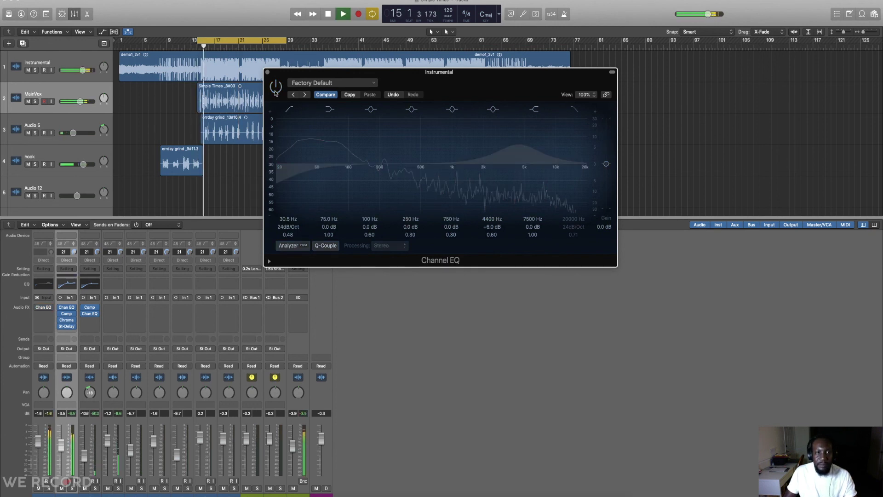
click(36, 71)
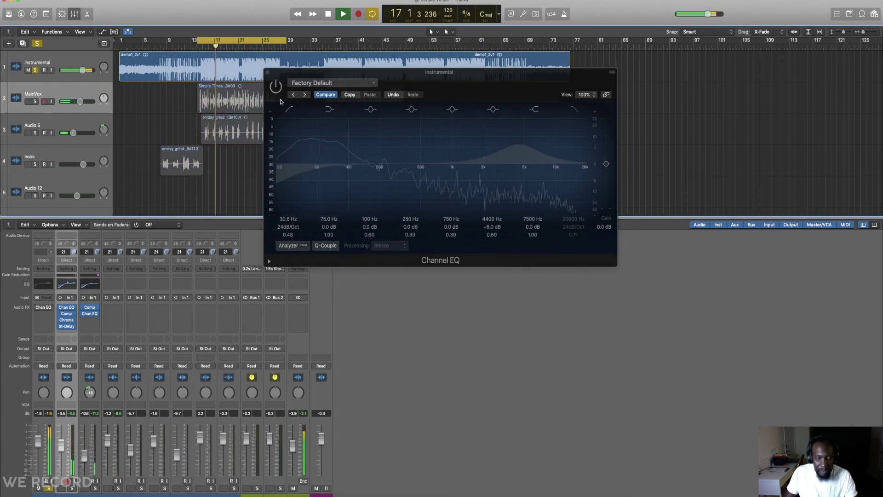
key(space)
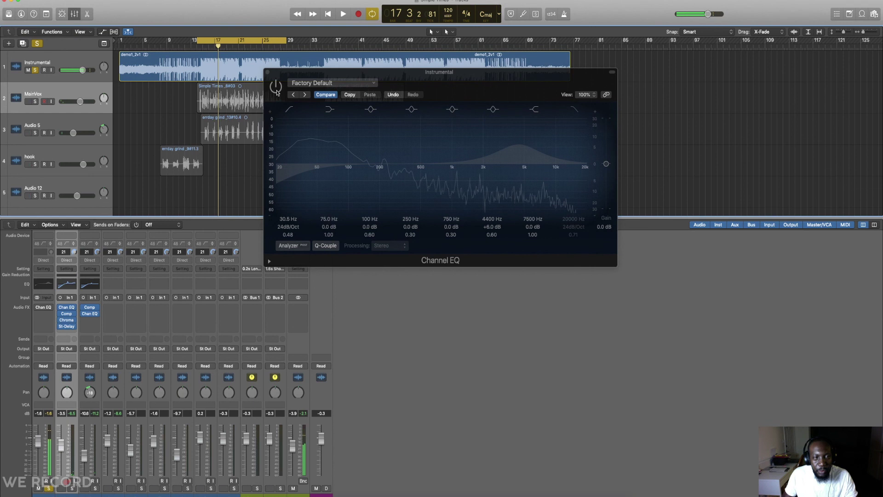
key(space)
click(277, 89)
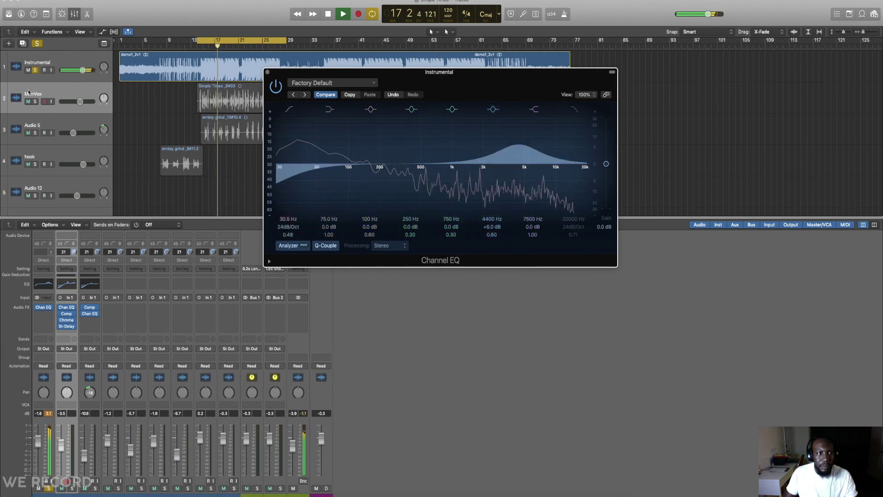
click(35, 70)
click(35, 71)
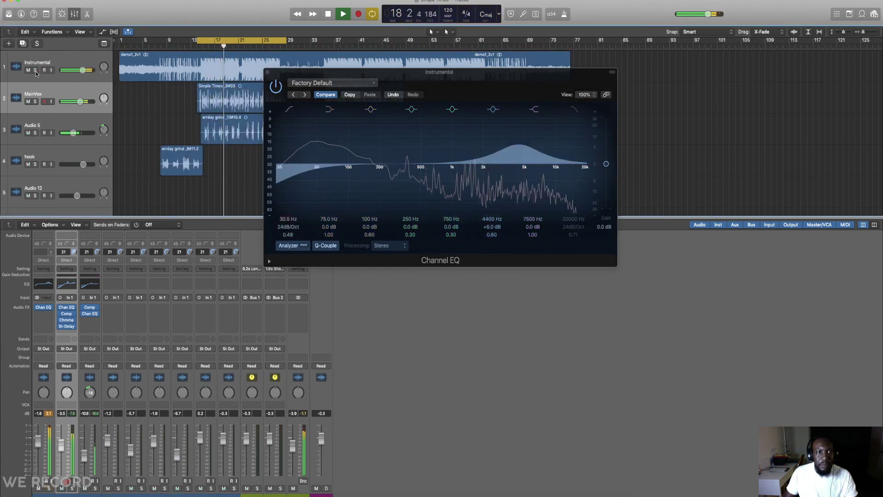
Step: Close the Instrumental's EQ and raise the MainVox fader to -2.8 dB during playback
click(268, 72)
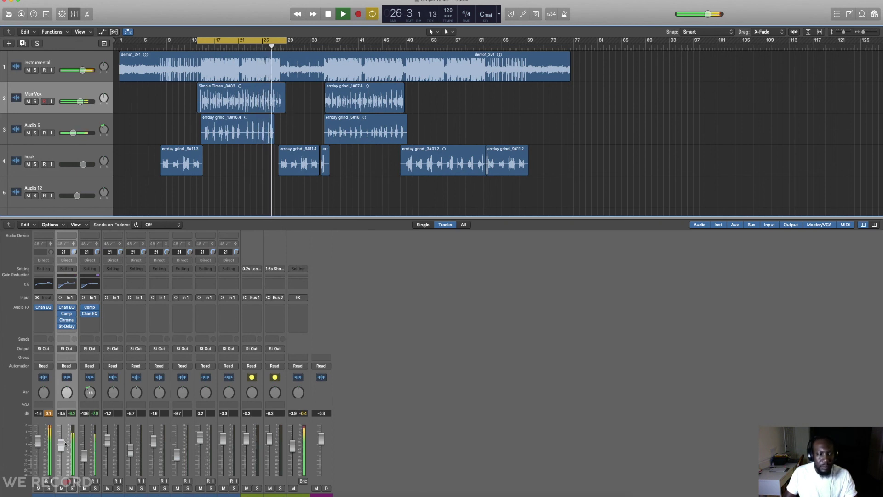
drag(62, 451, 63, 450)
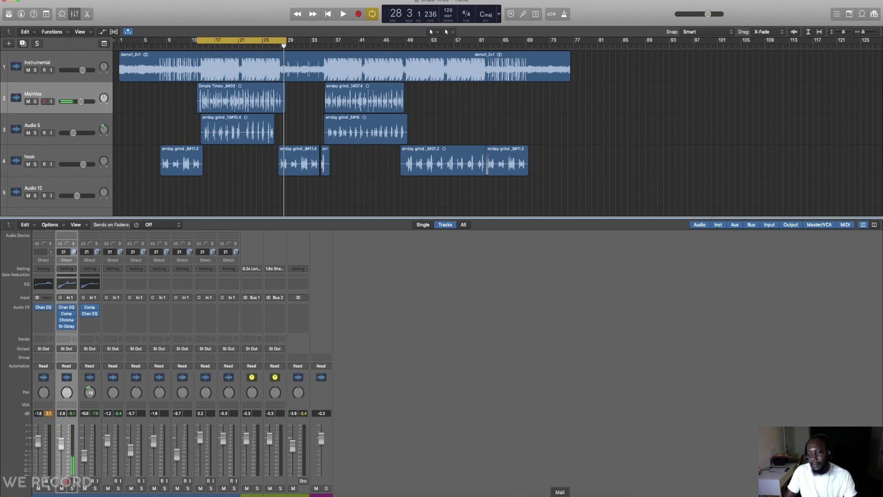
Step: Restart playback and extend the start of the cycle range back to bar 1
key(space)
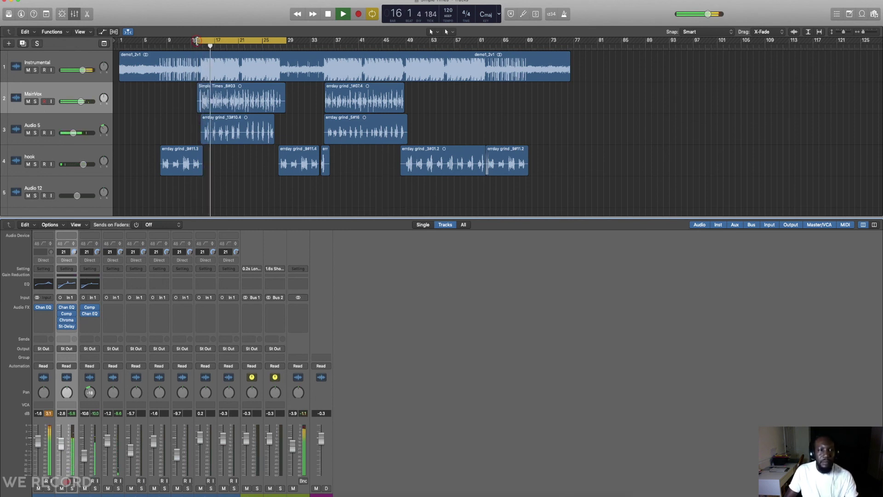
drag(197, 41, 115, 41)
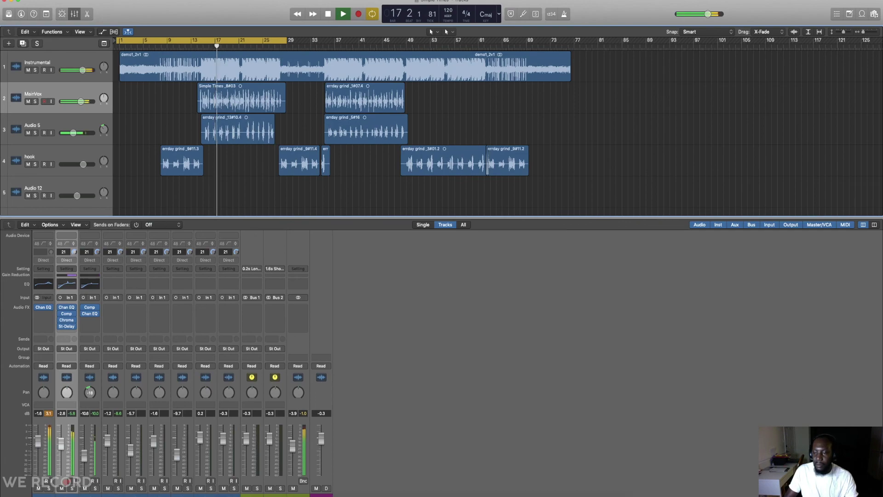